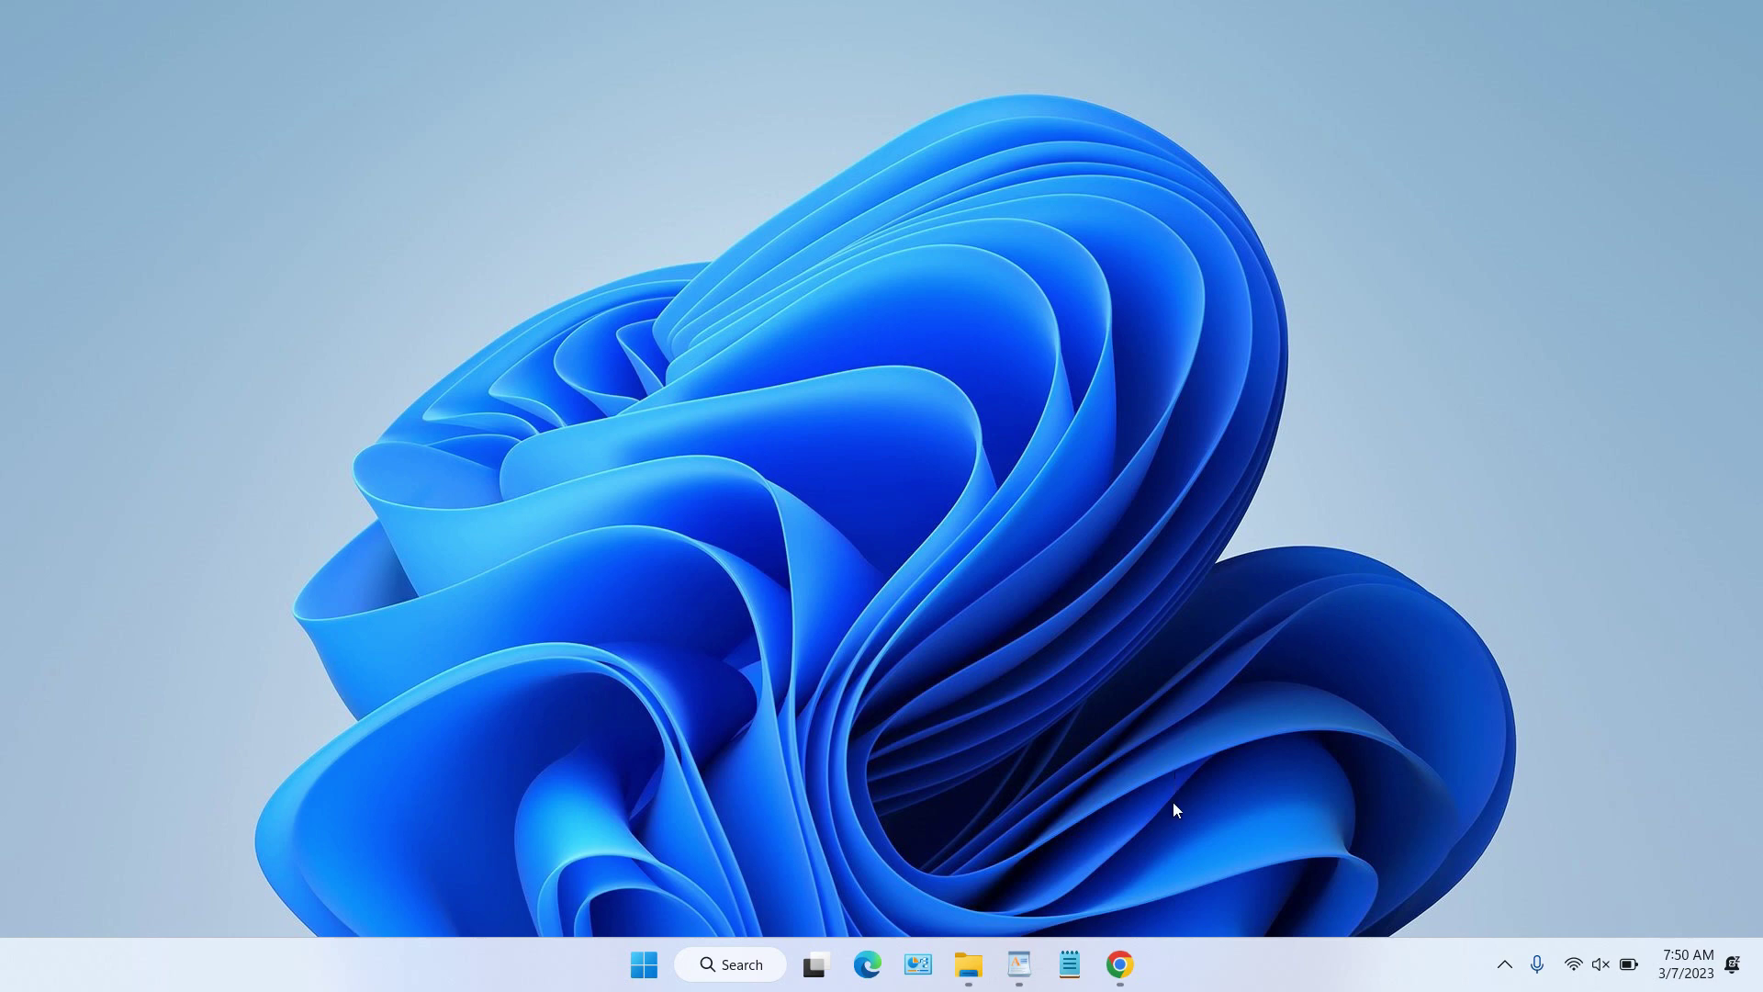
Step: Restore the Chrome window showing the Windows Server 2019 Evaluation Center download page
click(1120, 964)
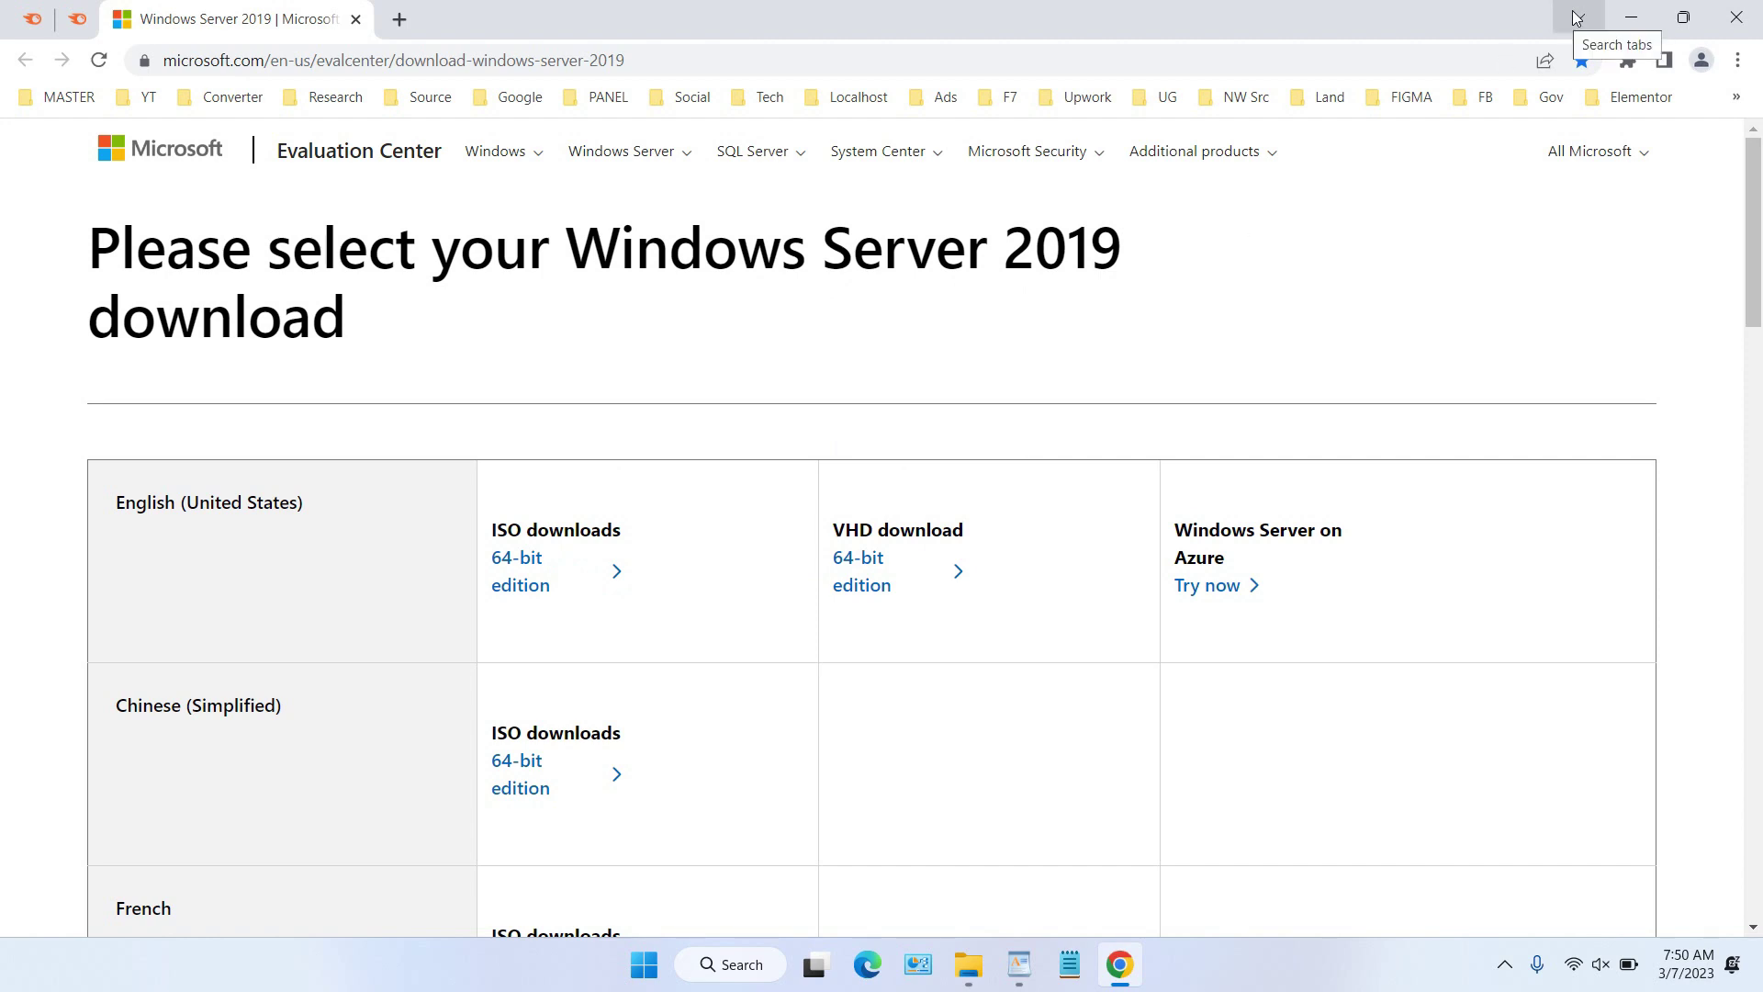
Step: Minimize Chrome and launch Oracle VM VirtualBox from the Start menu
click(1631, 16)
key(super)
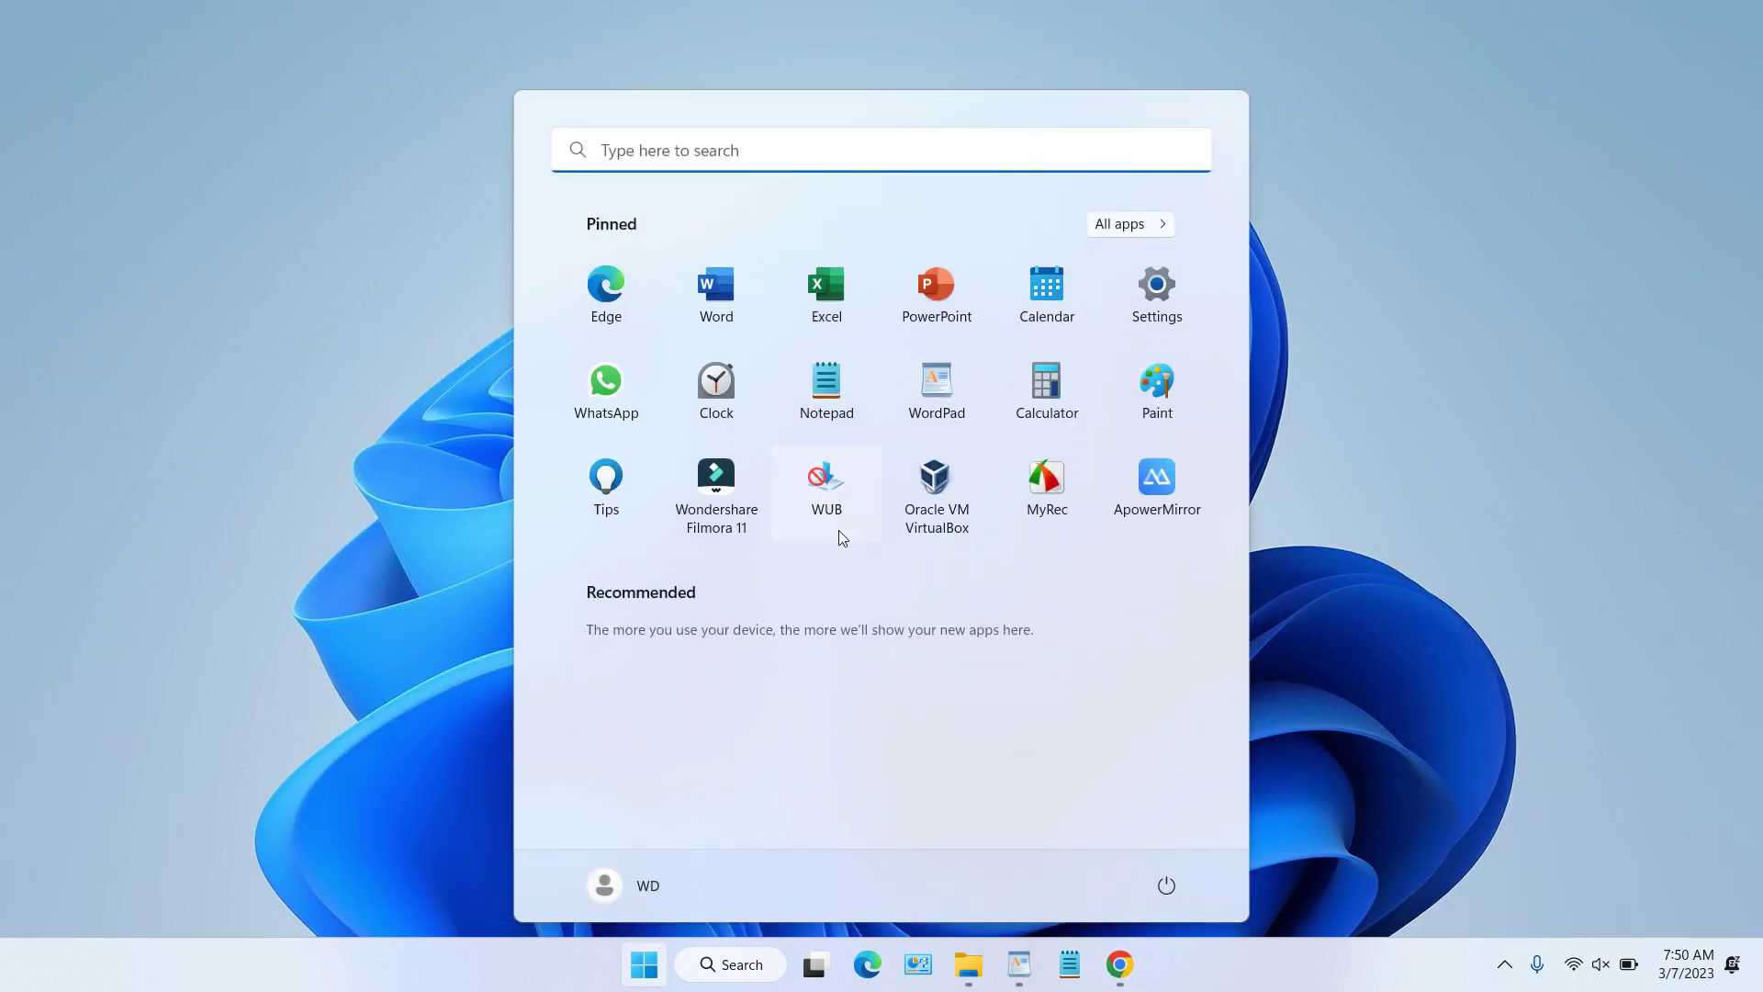
click(960, 487)
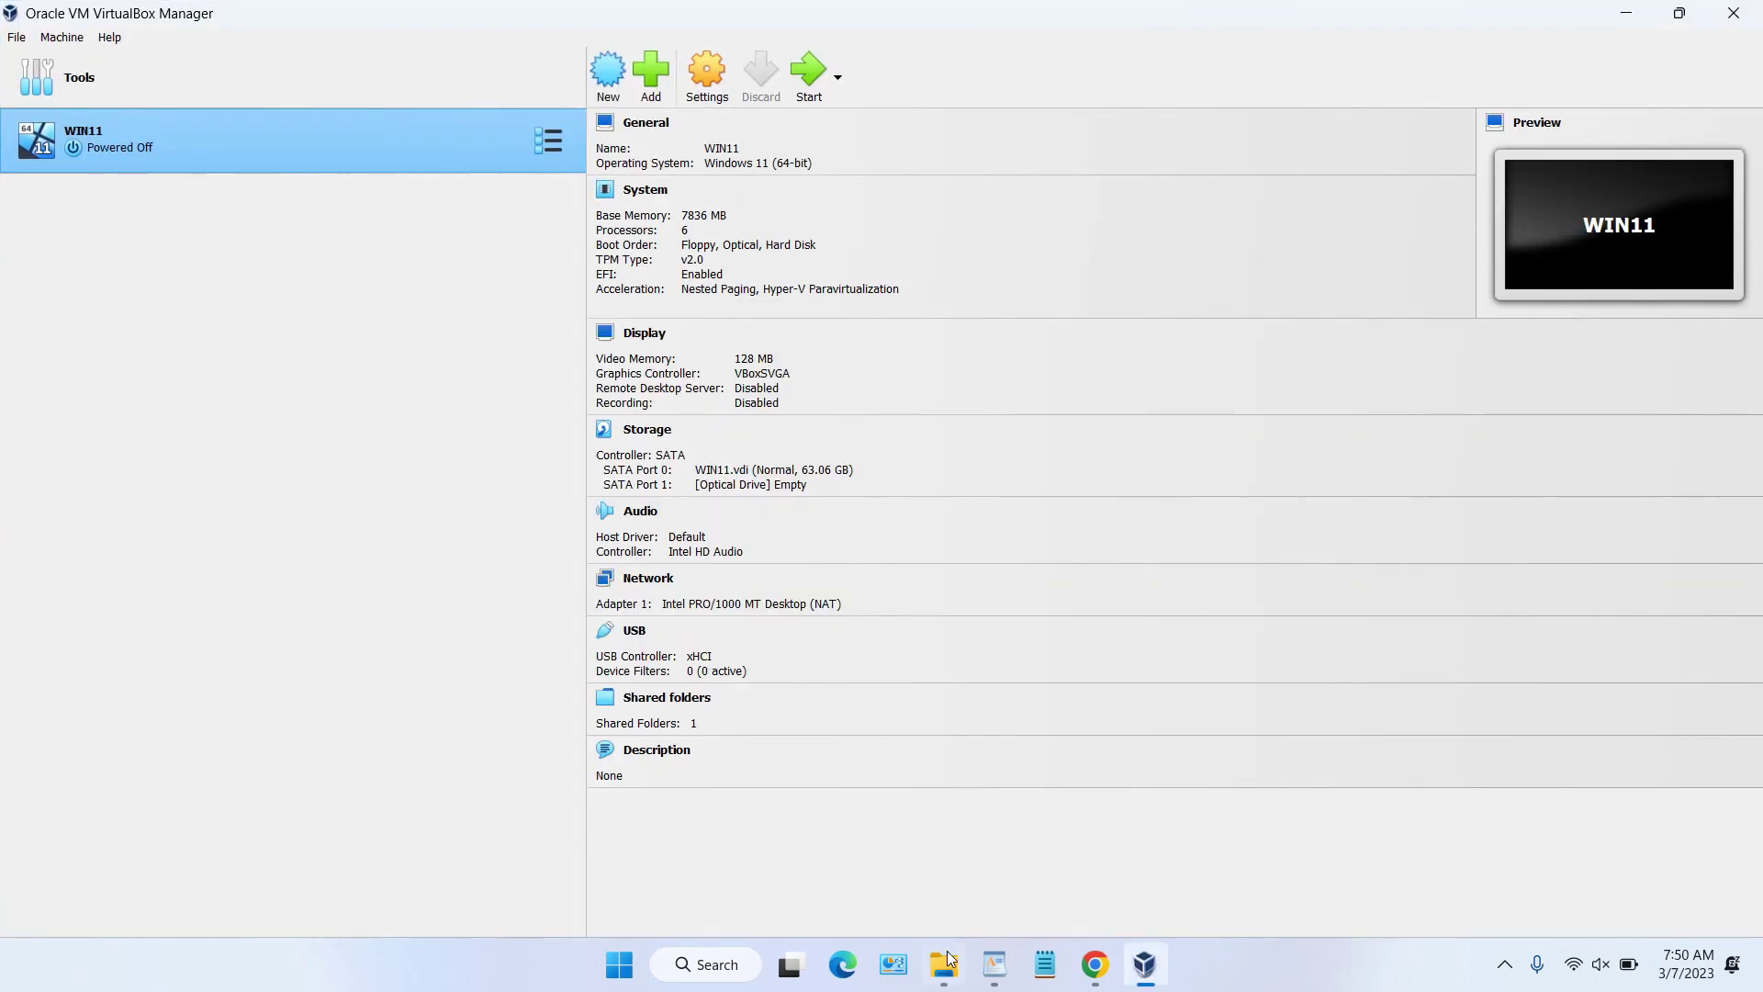
Step: Confirm WINDOWS SERVER 2019.vhd is on drive D, then return to VirtualBox Manager
click(944, 964)
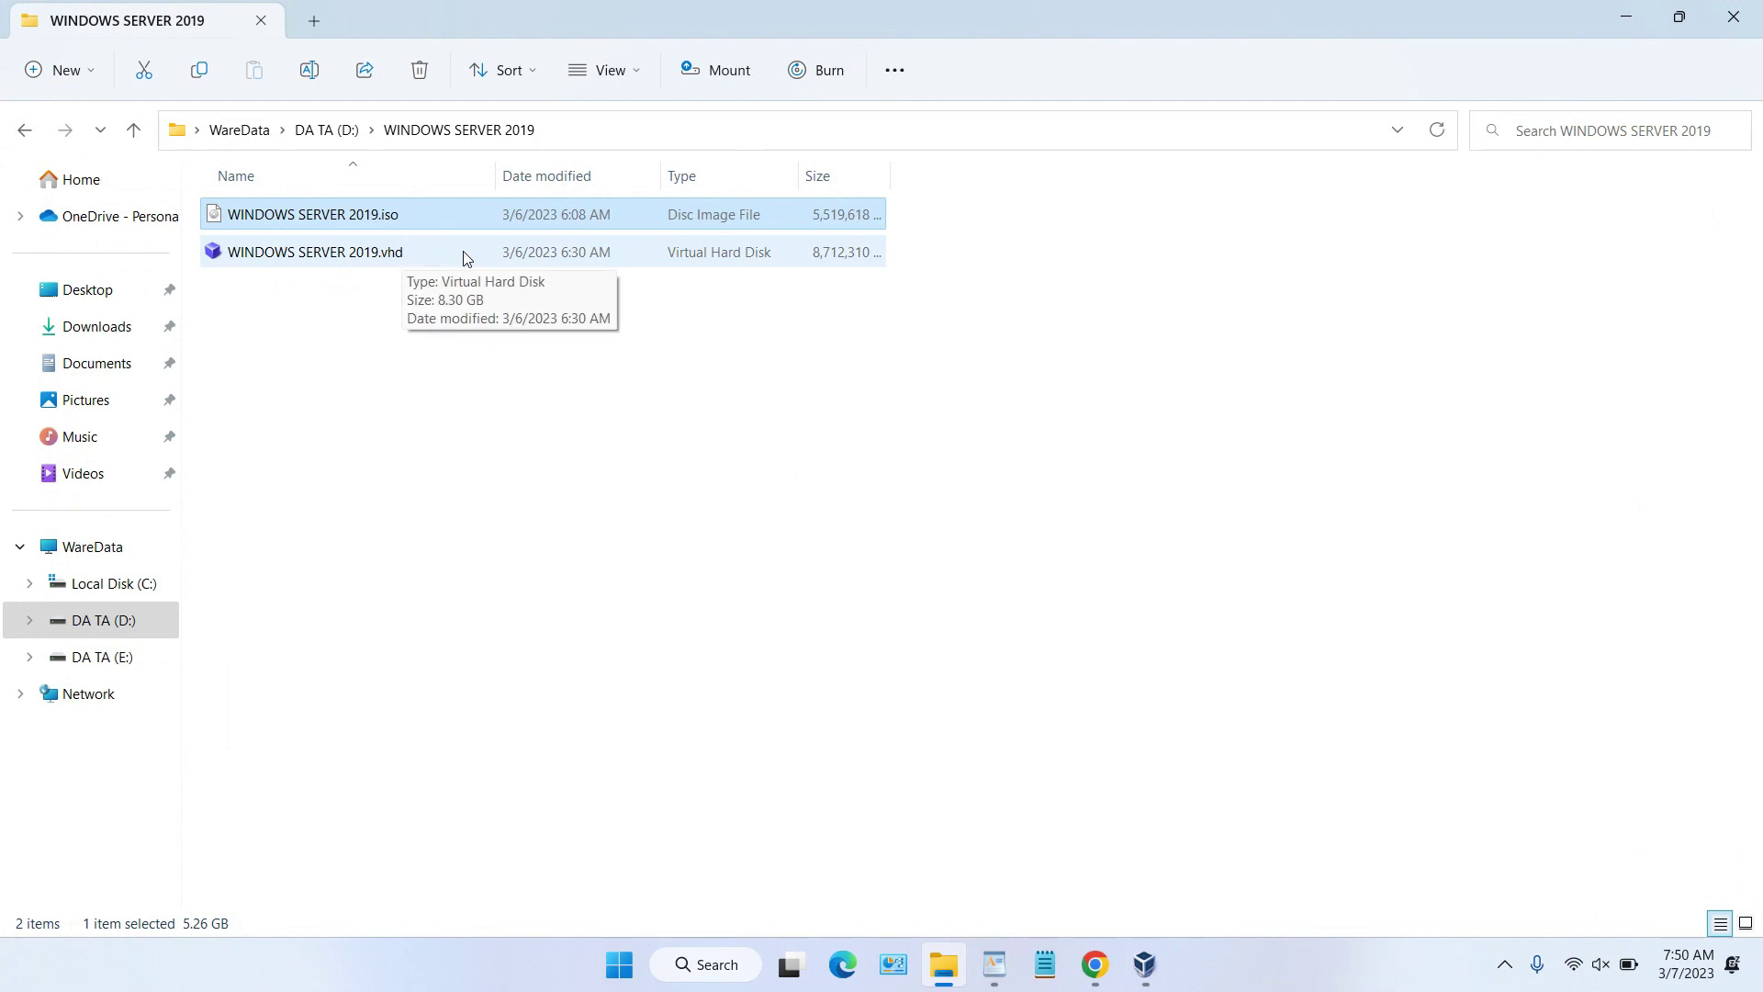
click(376, 251)
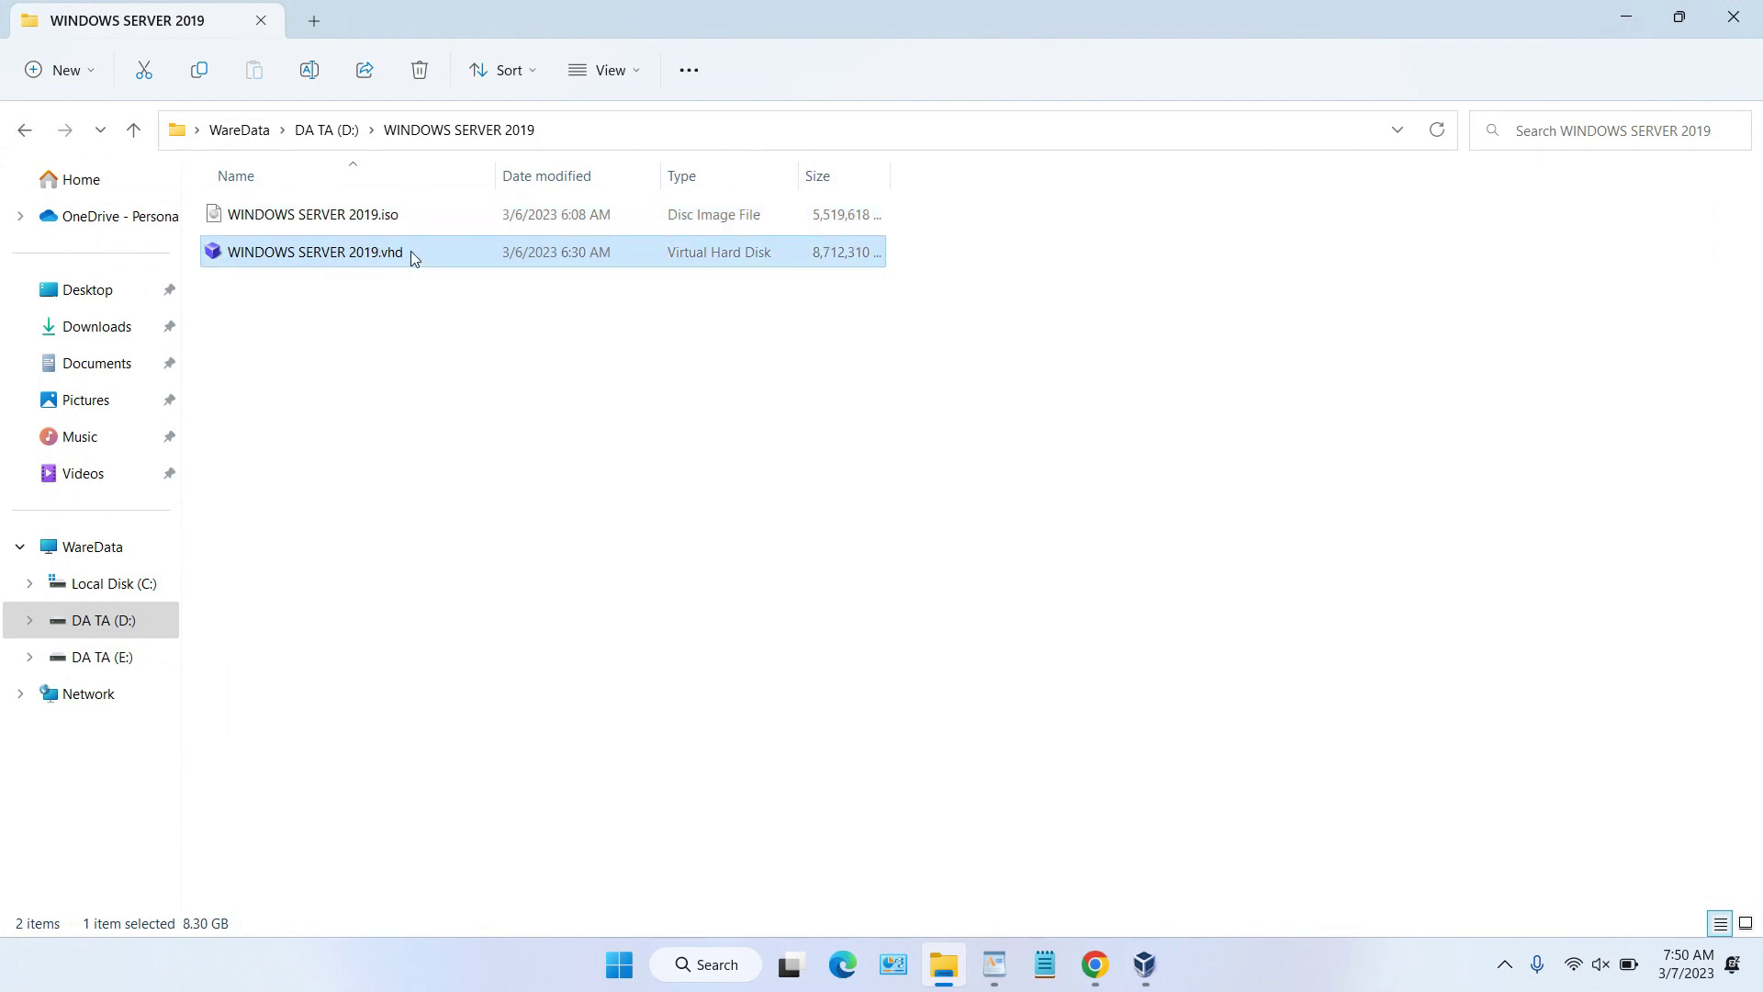
click(1679, 17)
click(1580, 52)
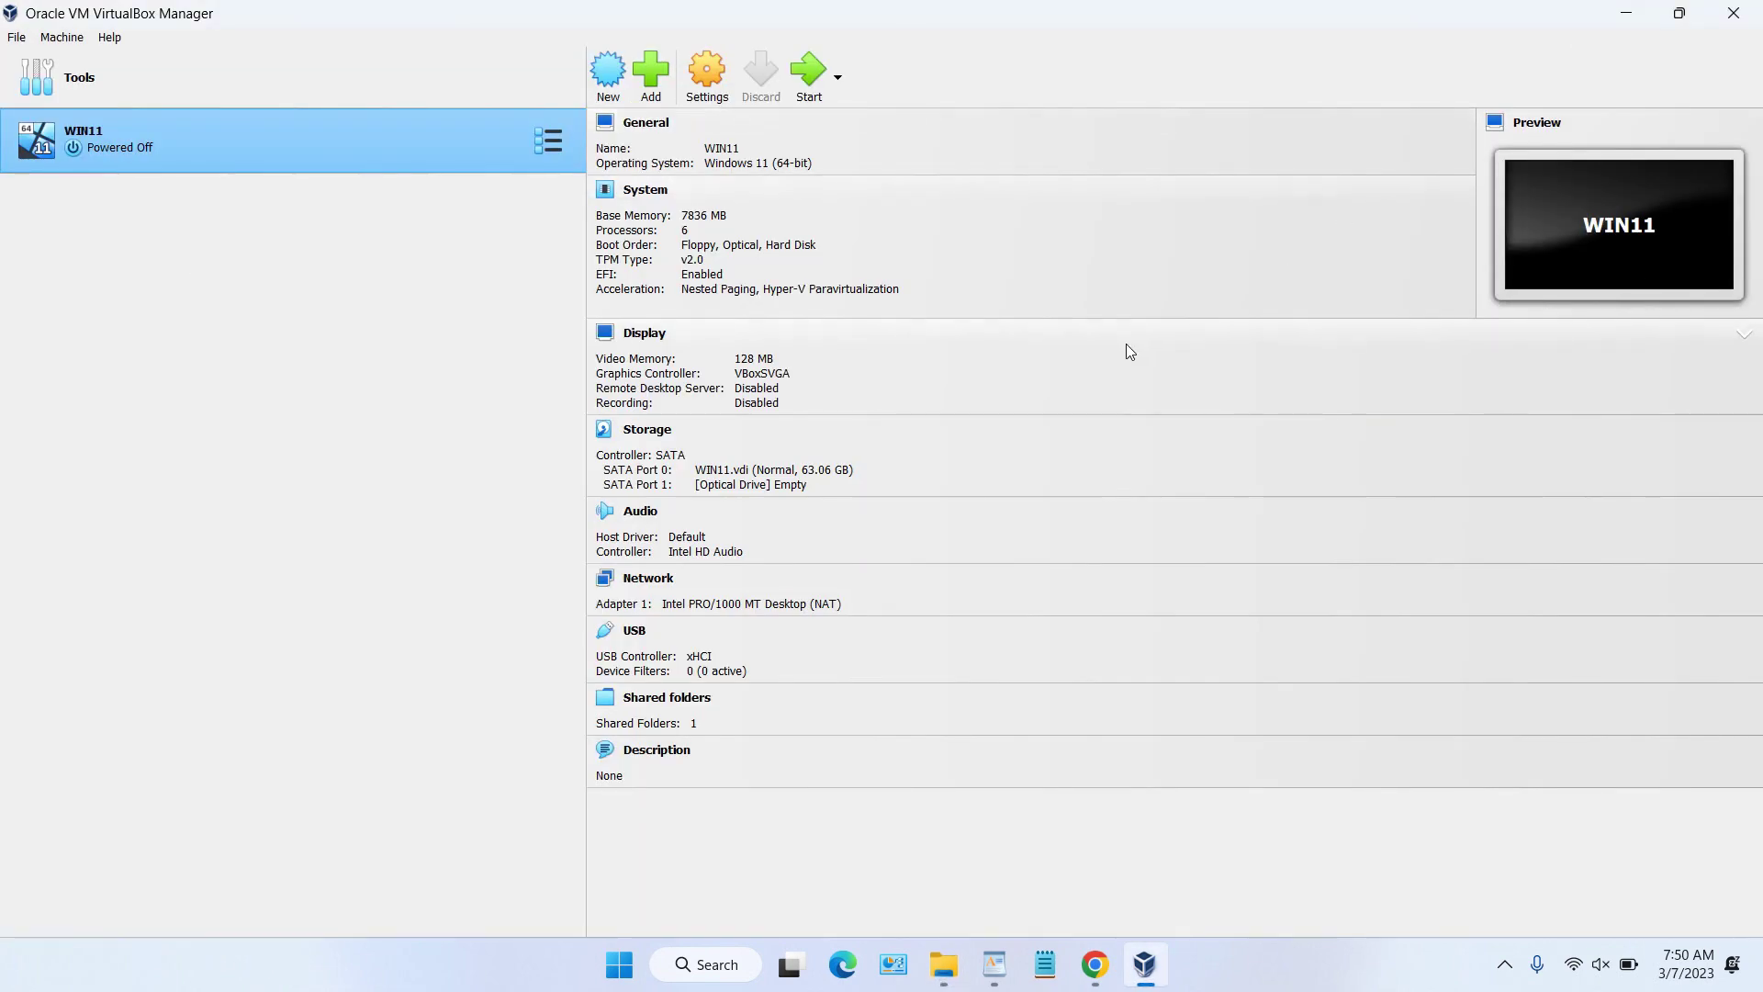
Step: Create a new VM named WINDOWSSERVER2019VHD with version Windows 2019 (64-bit)
click(609, 78)
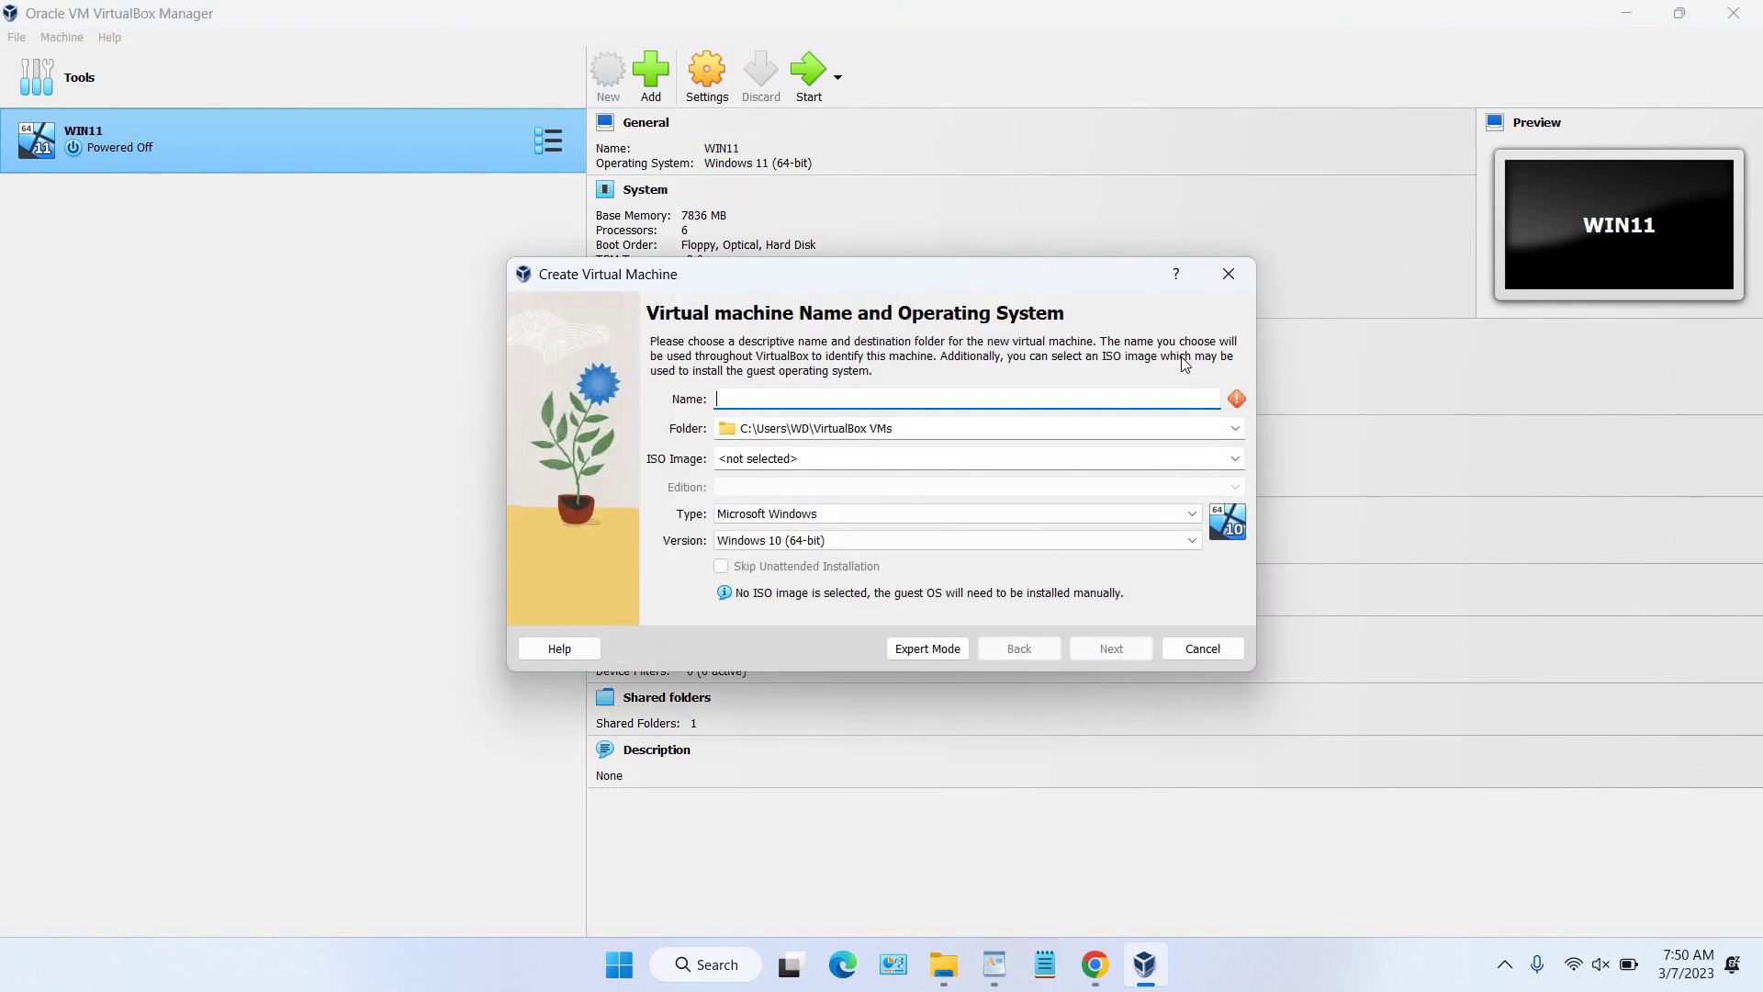
text(WINDOW)
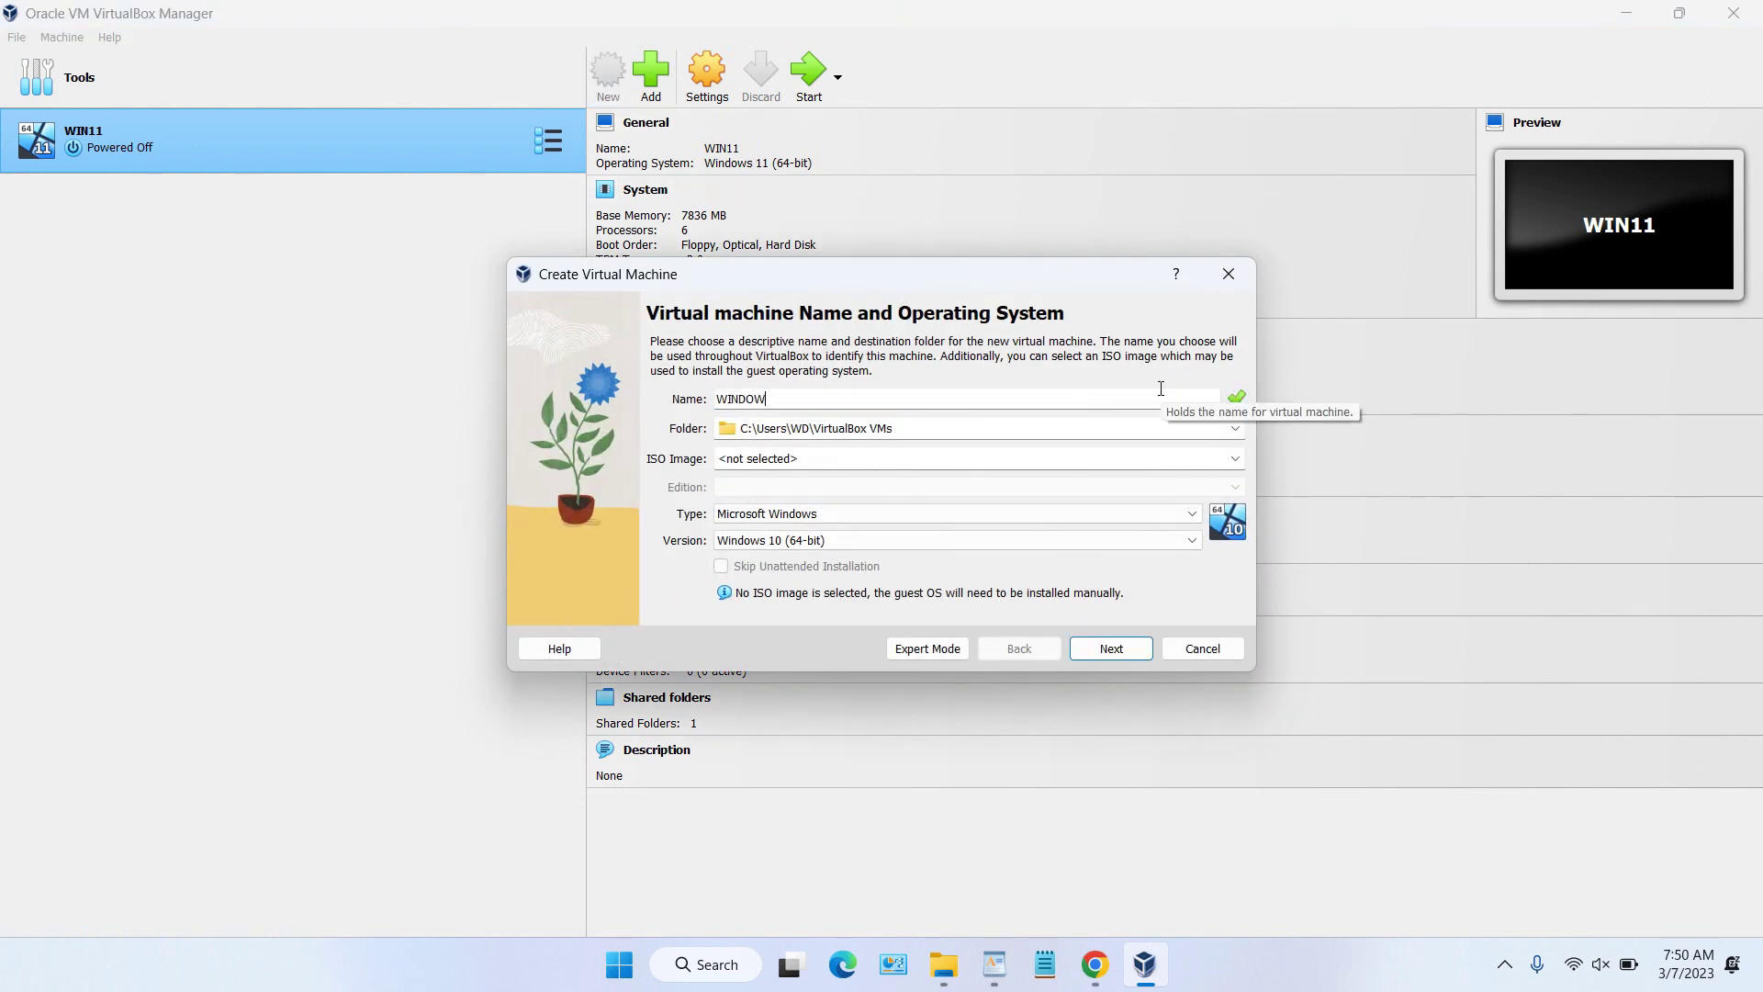
text(SSERVER2019VHD)
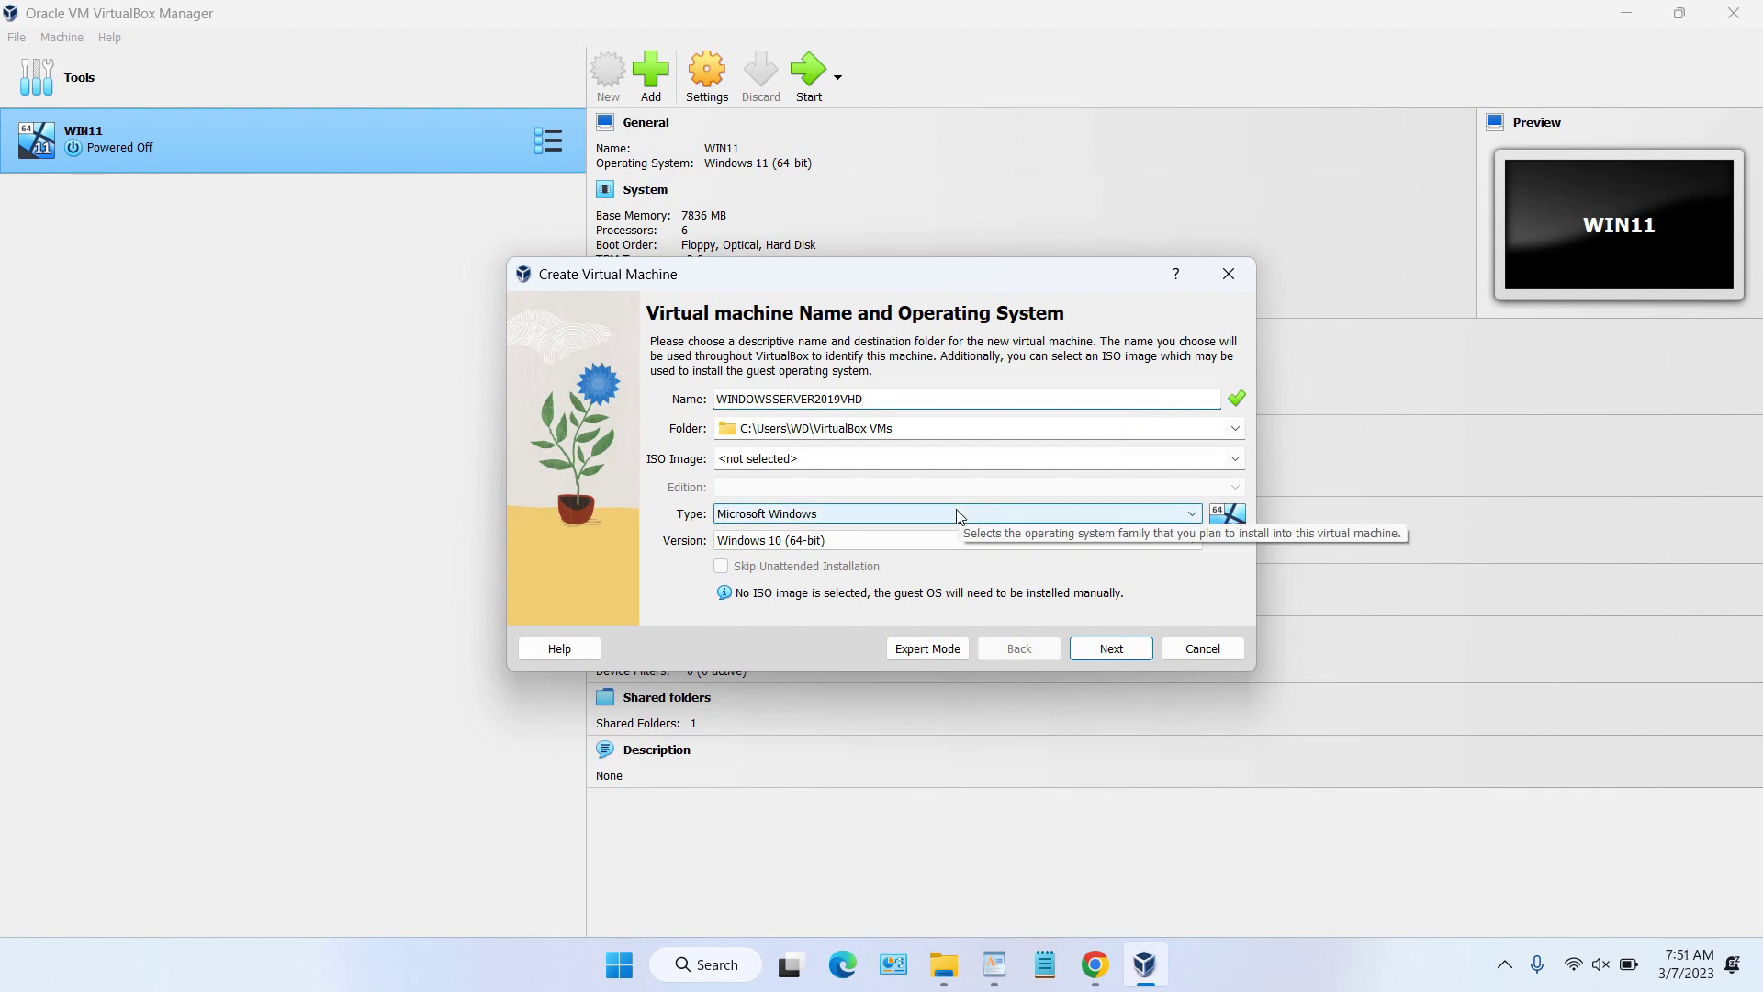
click(919, 540)
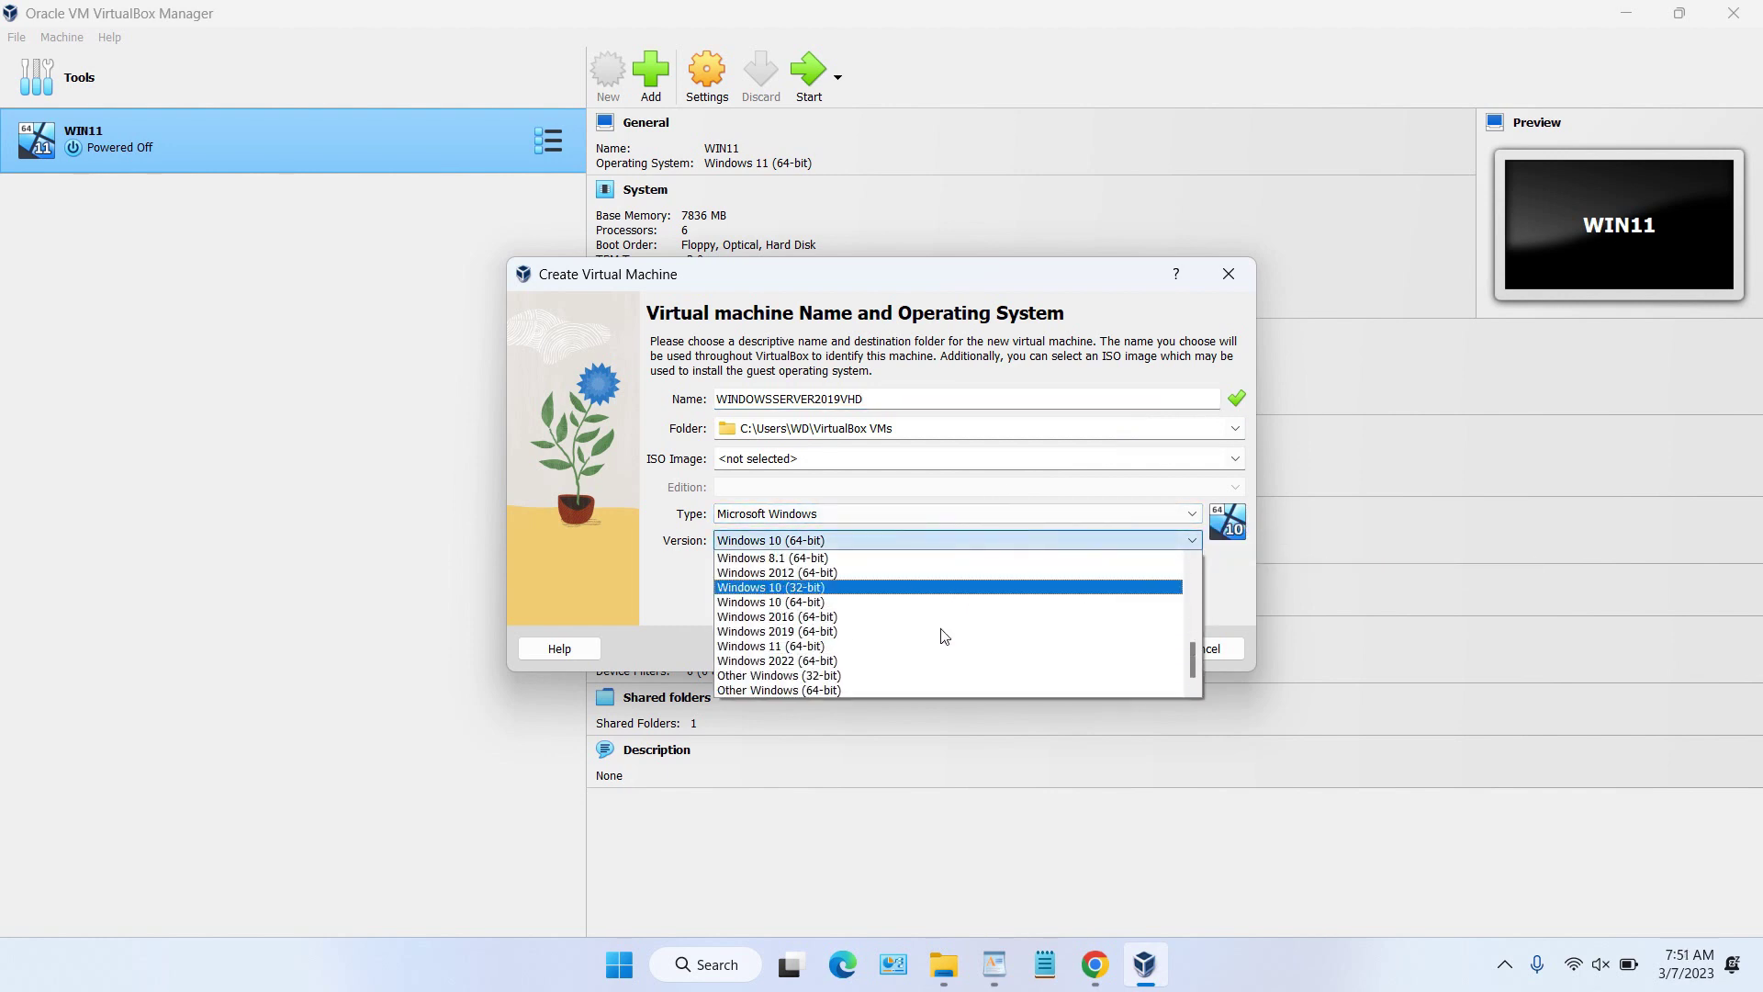
click(878, 632)
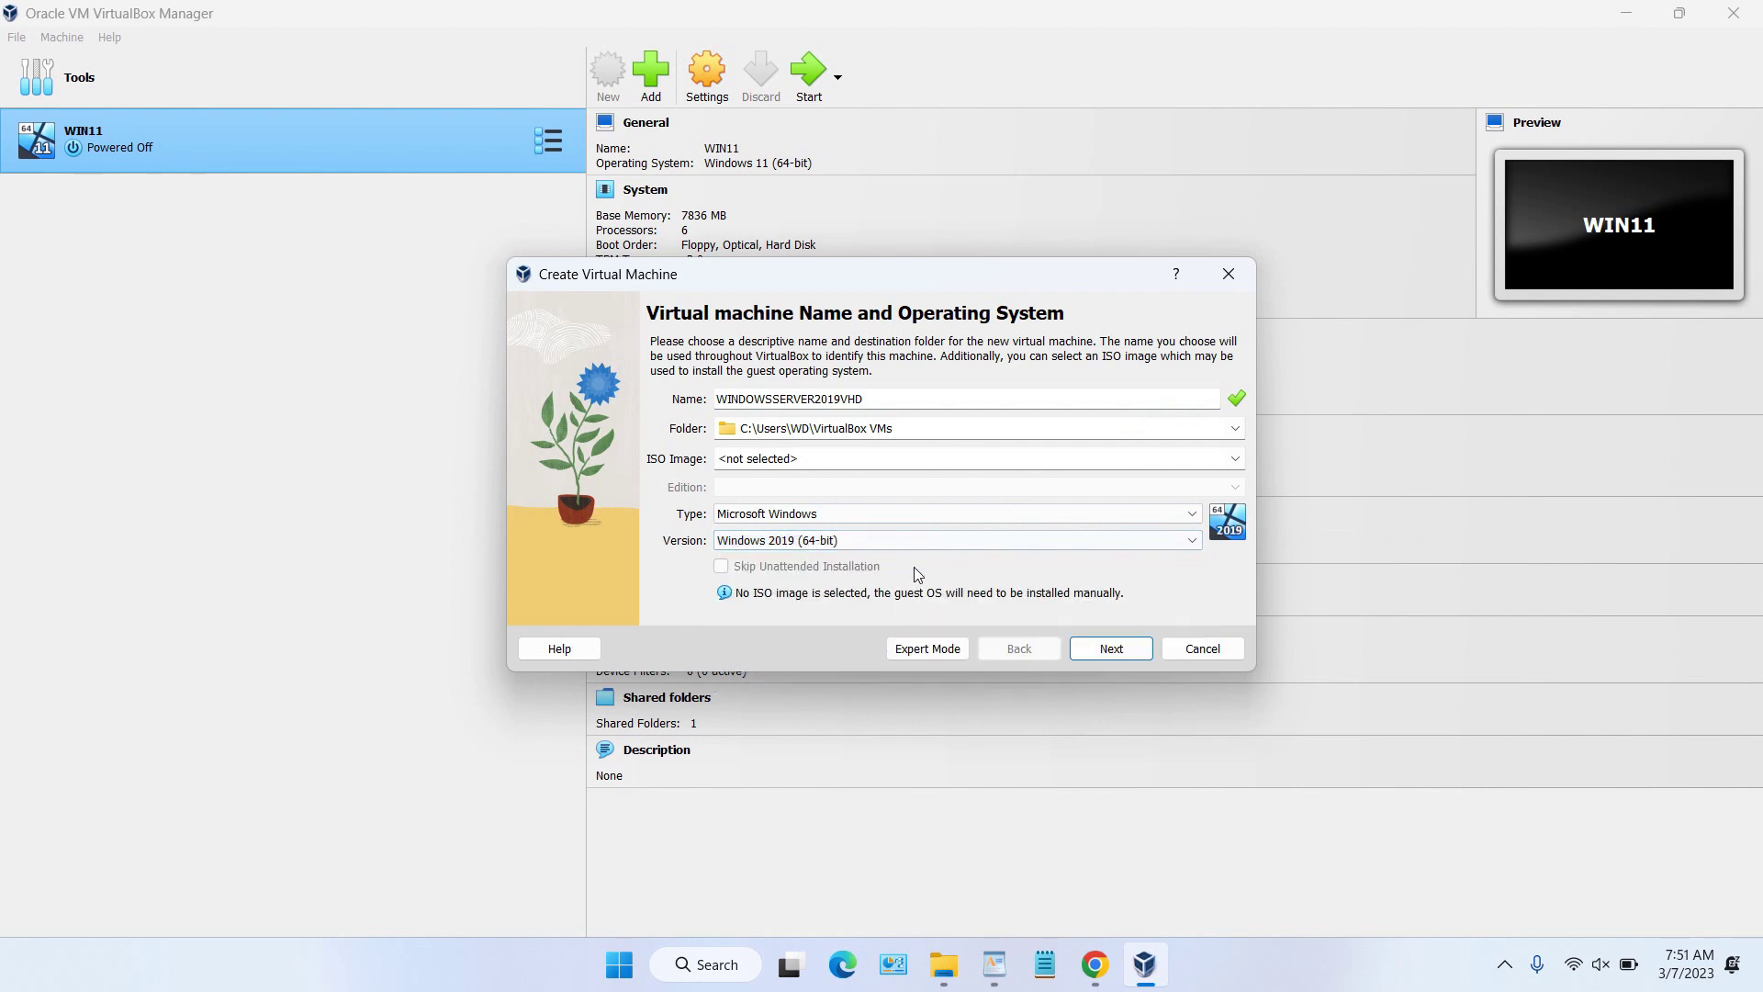
click(1111, 649)
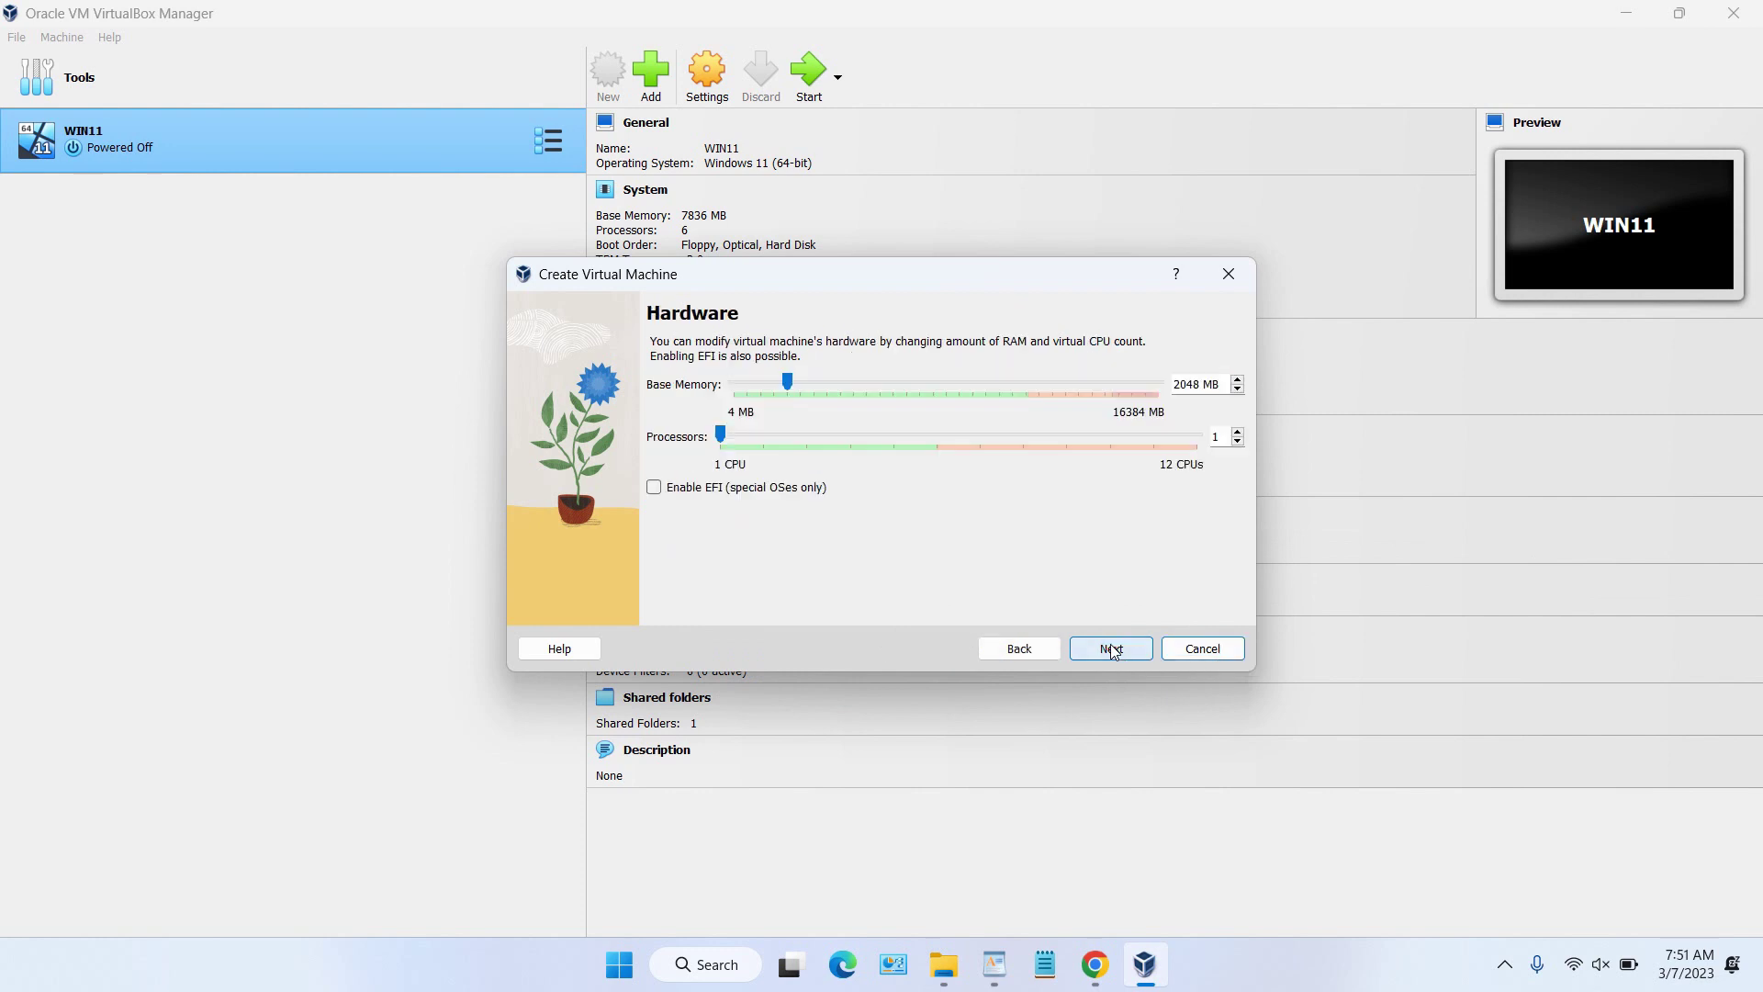
Step: Give the VM 8192 MB base memory and 6 processors
drag(787, 382, 951, 424)
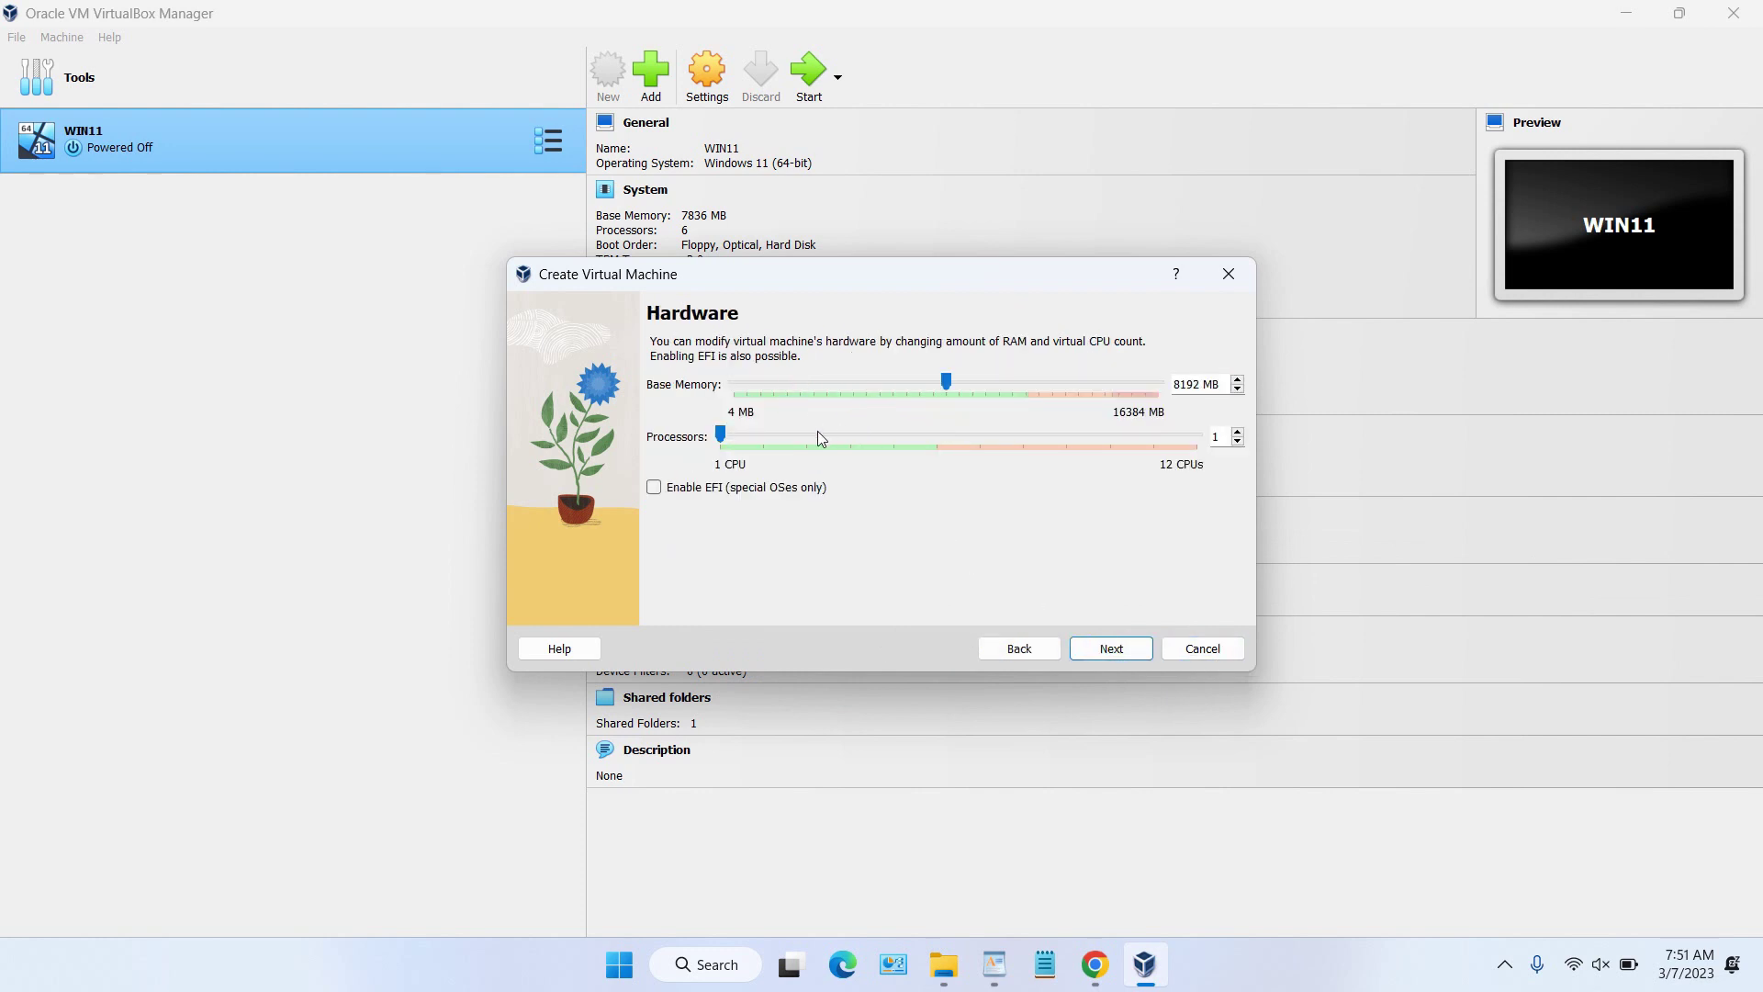
drag(724, 445, 933, 469)
click(1117, 658)
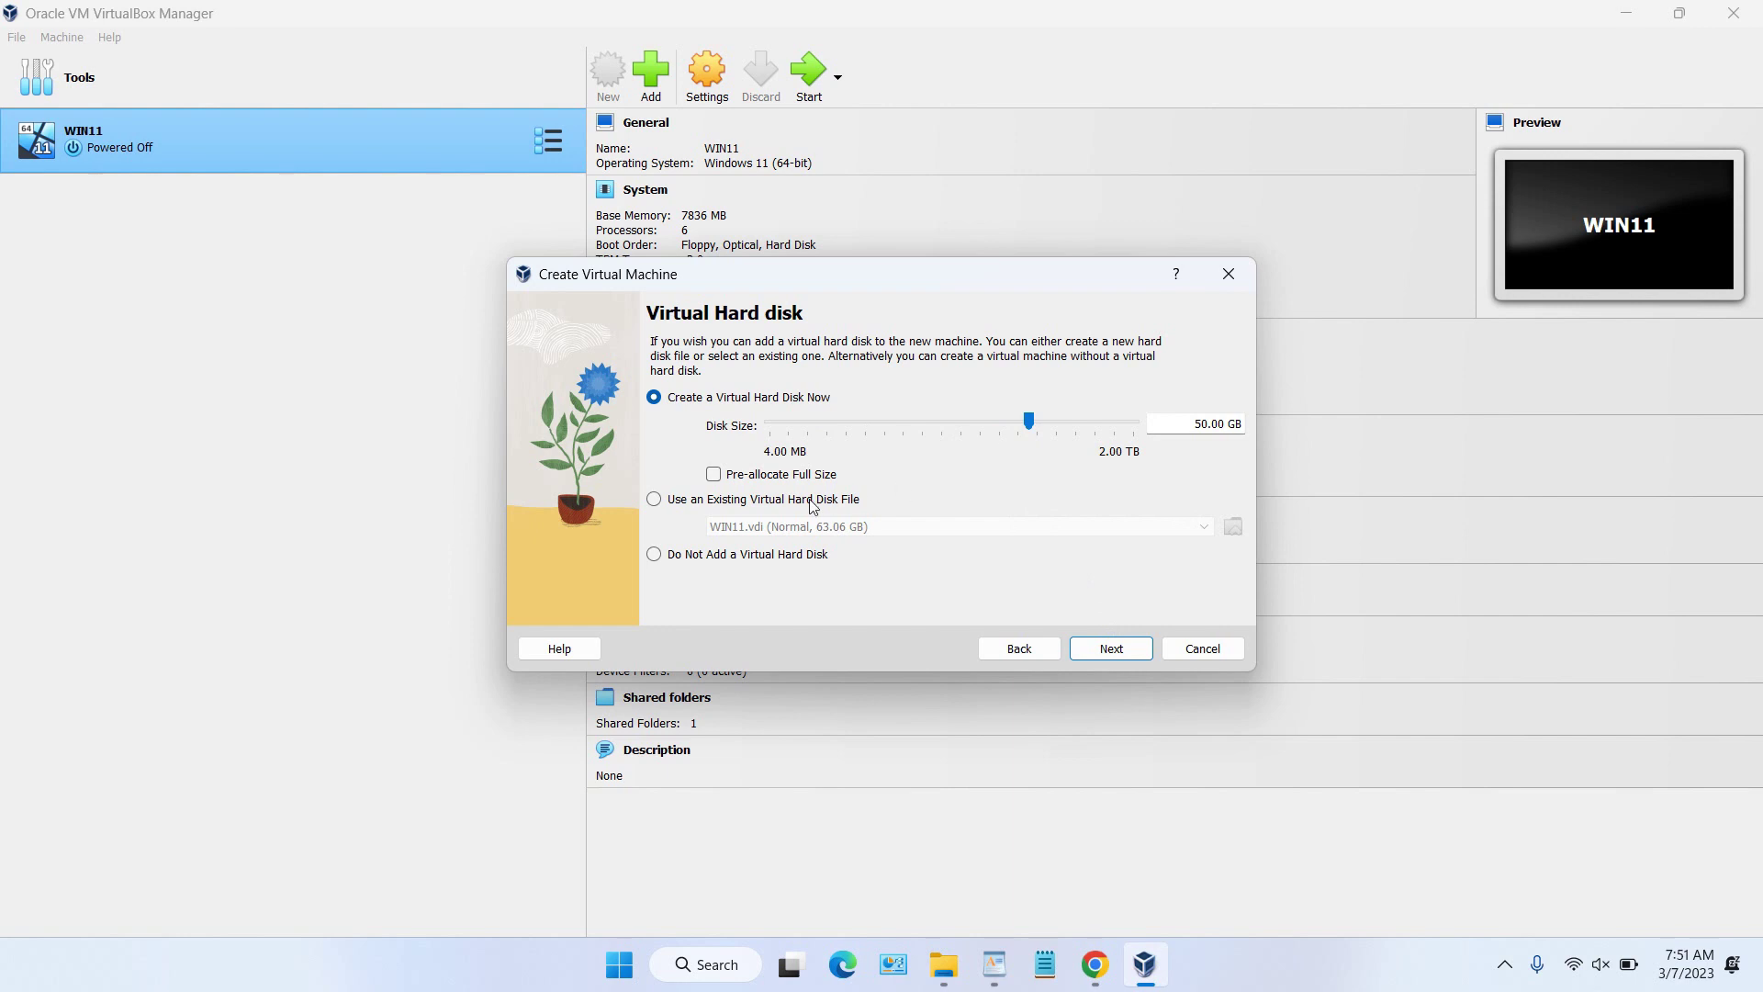
Step: Choose an existing hard disk file and browse to the WINDOWS SERVER 2019 folder on D:
click(656, 503)
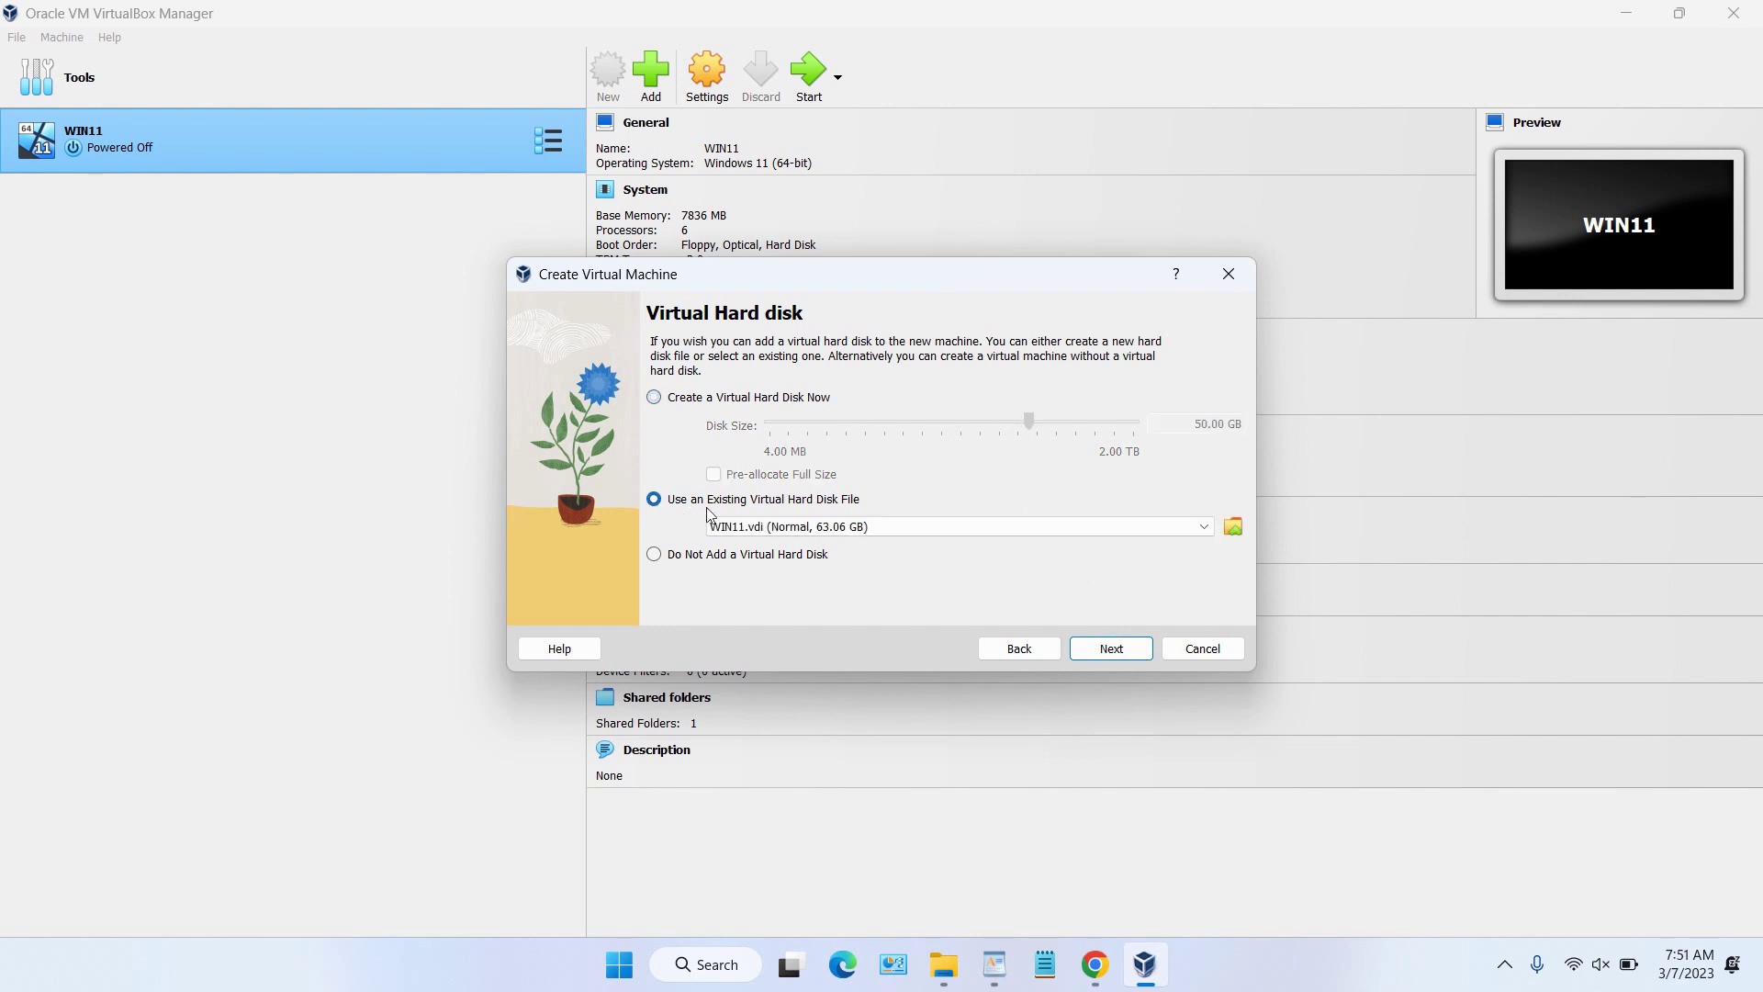
click(1234, 526)
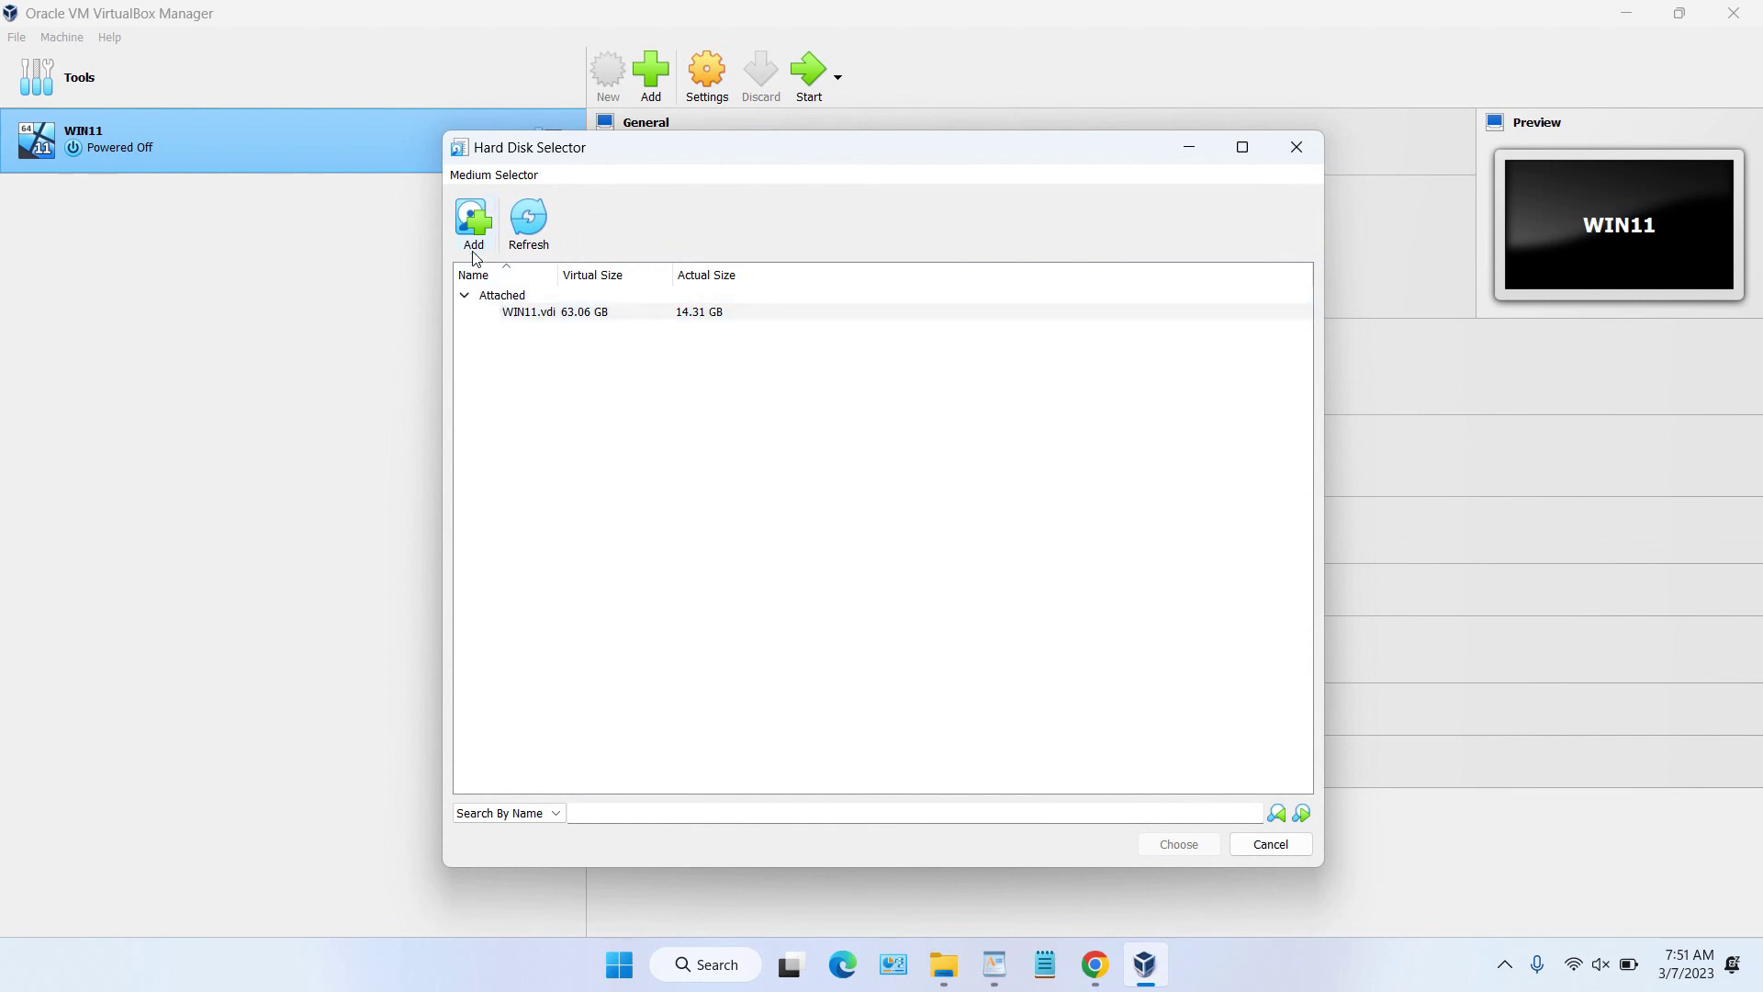
click(474, 220)
scroll(533, 477, down, 3)
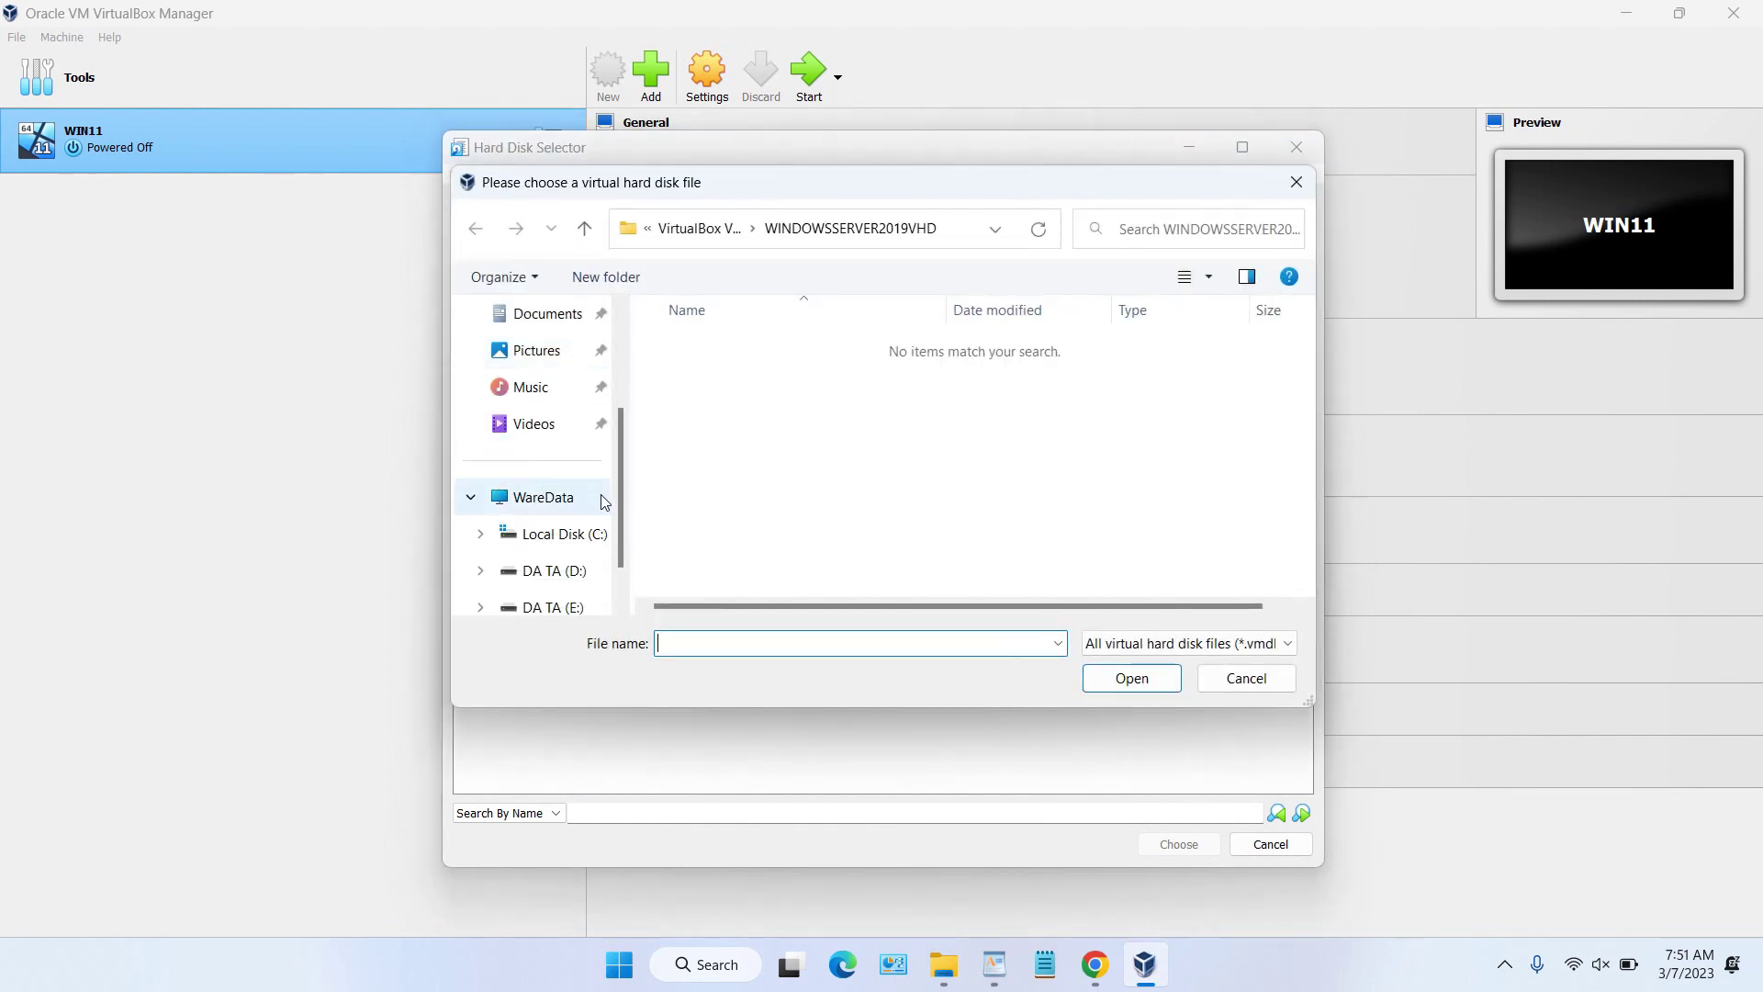
click(551, 571)
scroll(1154, 543, down, 1)
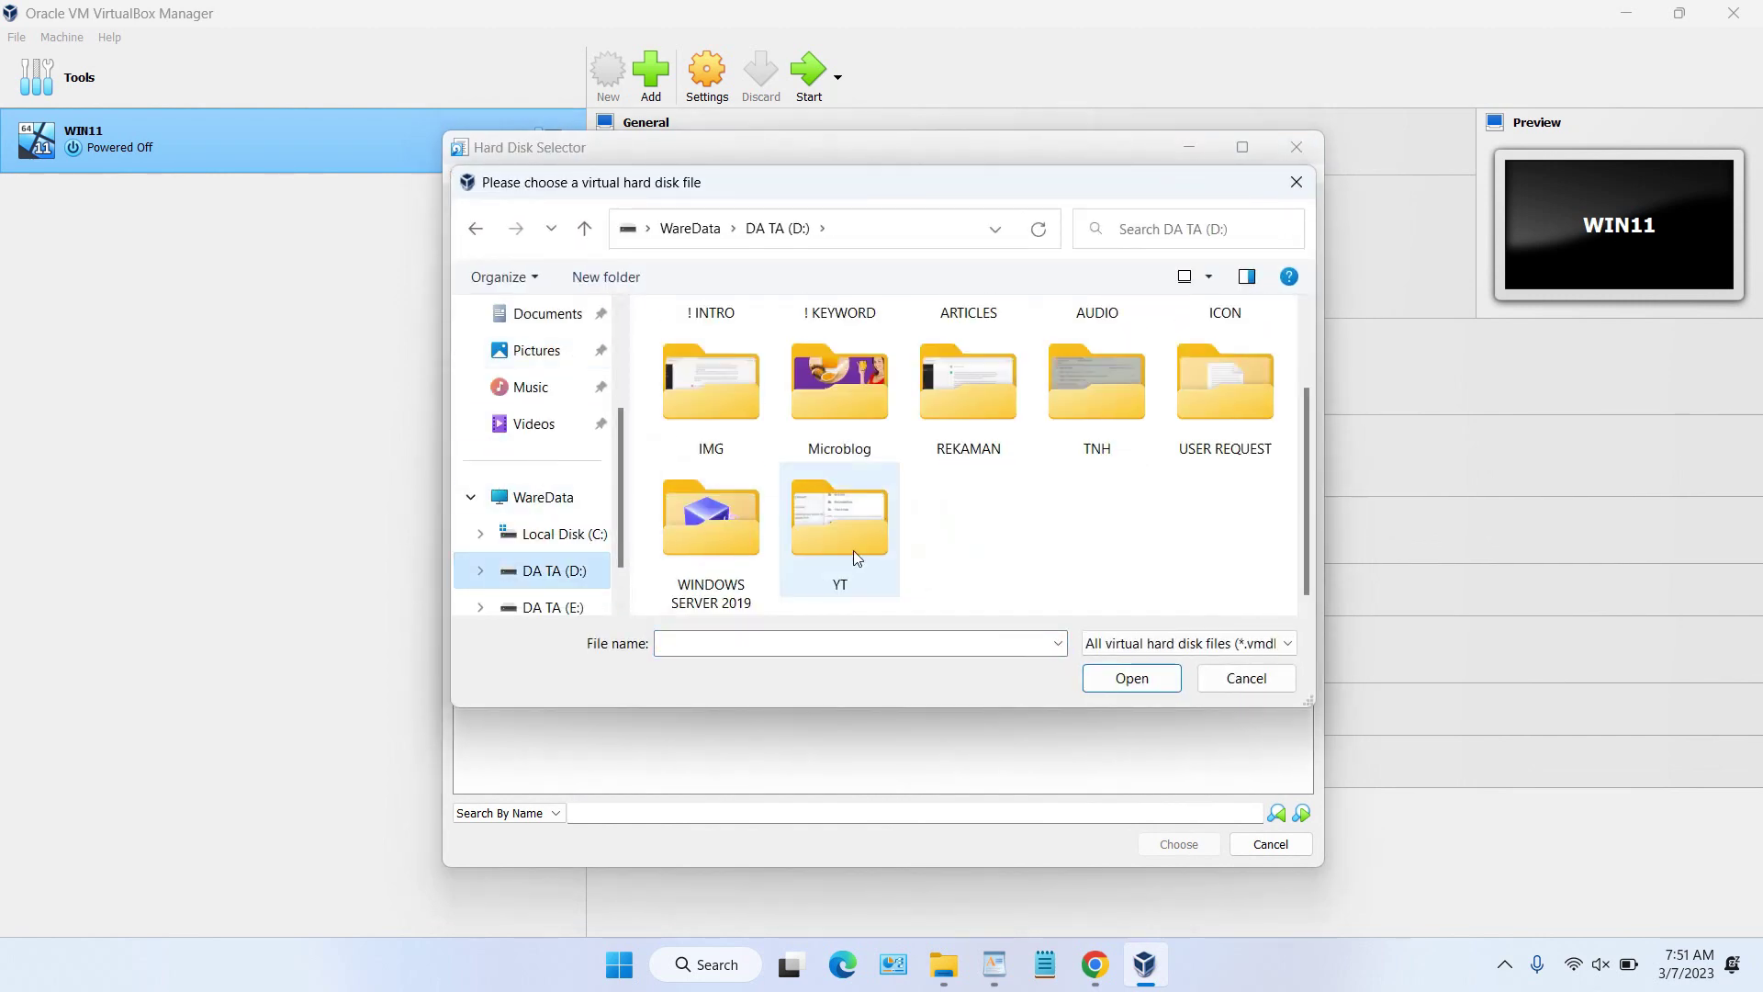
double_click(708, 536)
Step: Attach WINDOWS SERVER 2019.vhd as the machine's disk and finish the wizard
click(1095, 964)
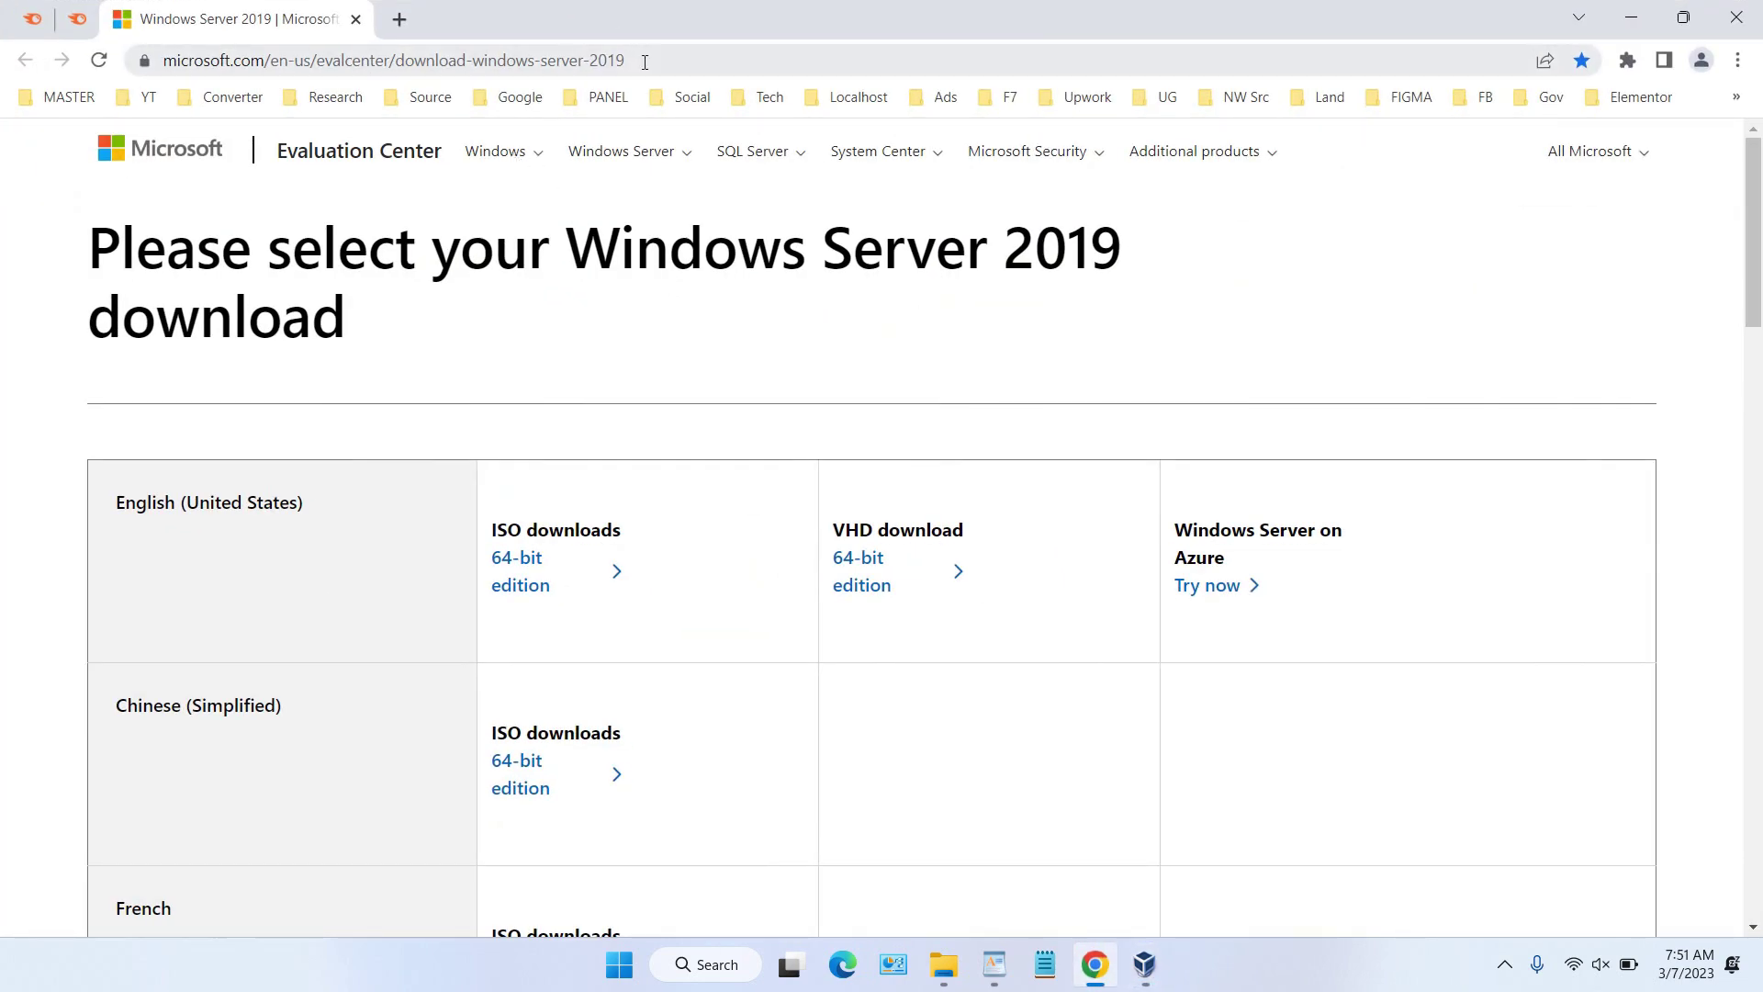
click(645, 61)
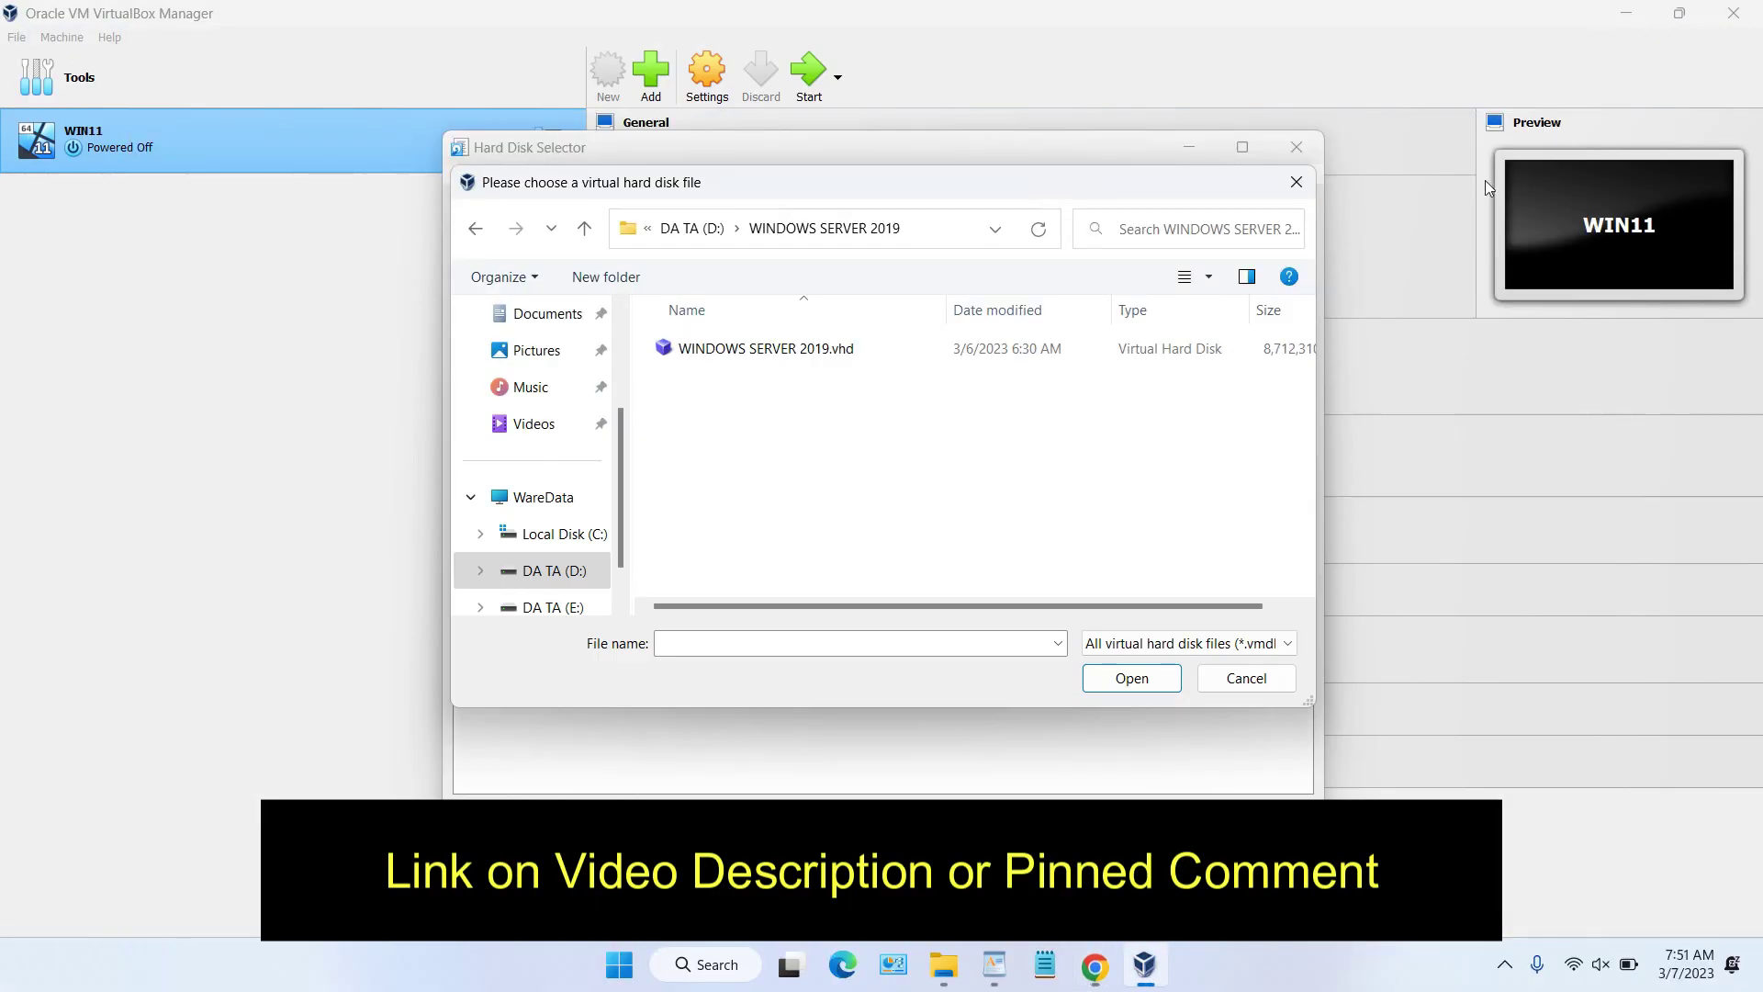
click(801, 345)
click(1131, 677)
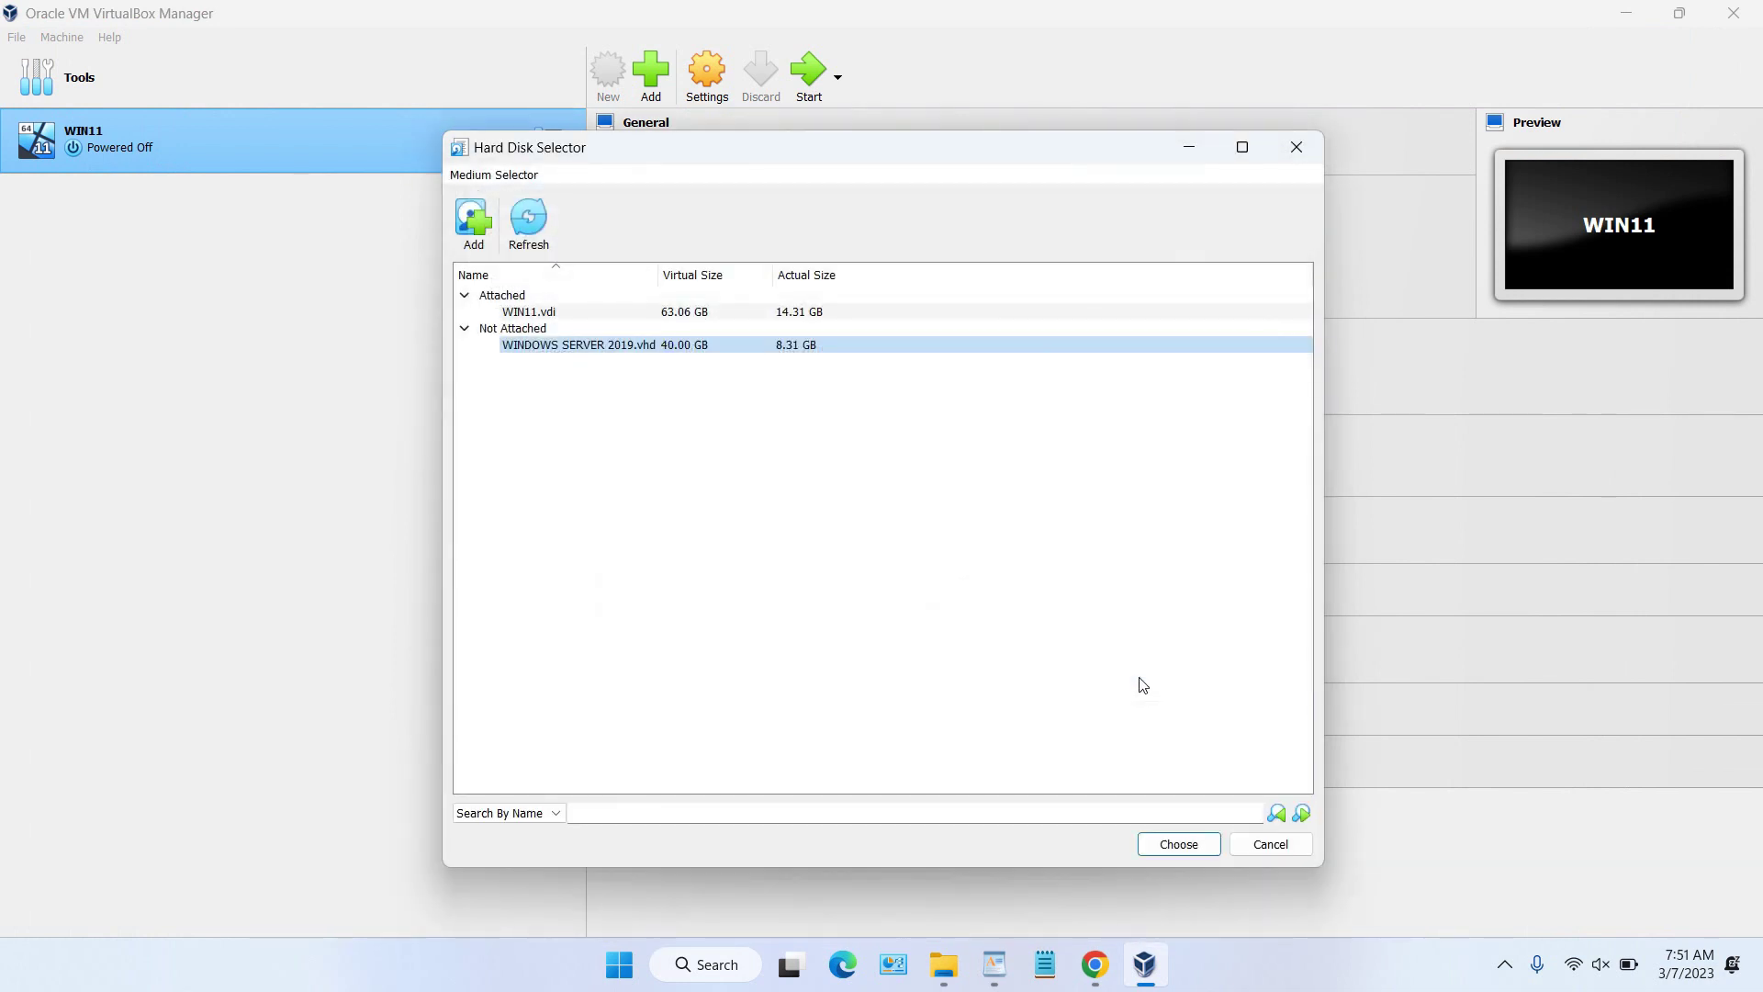
click(1183, 845)
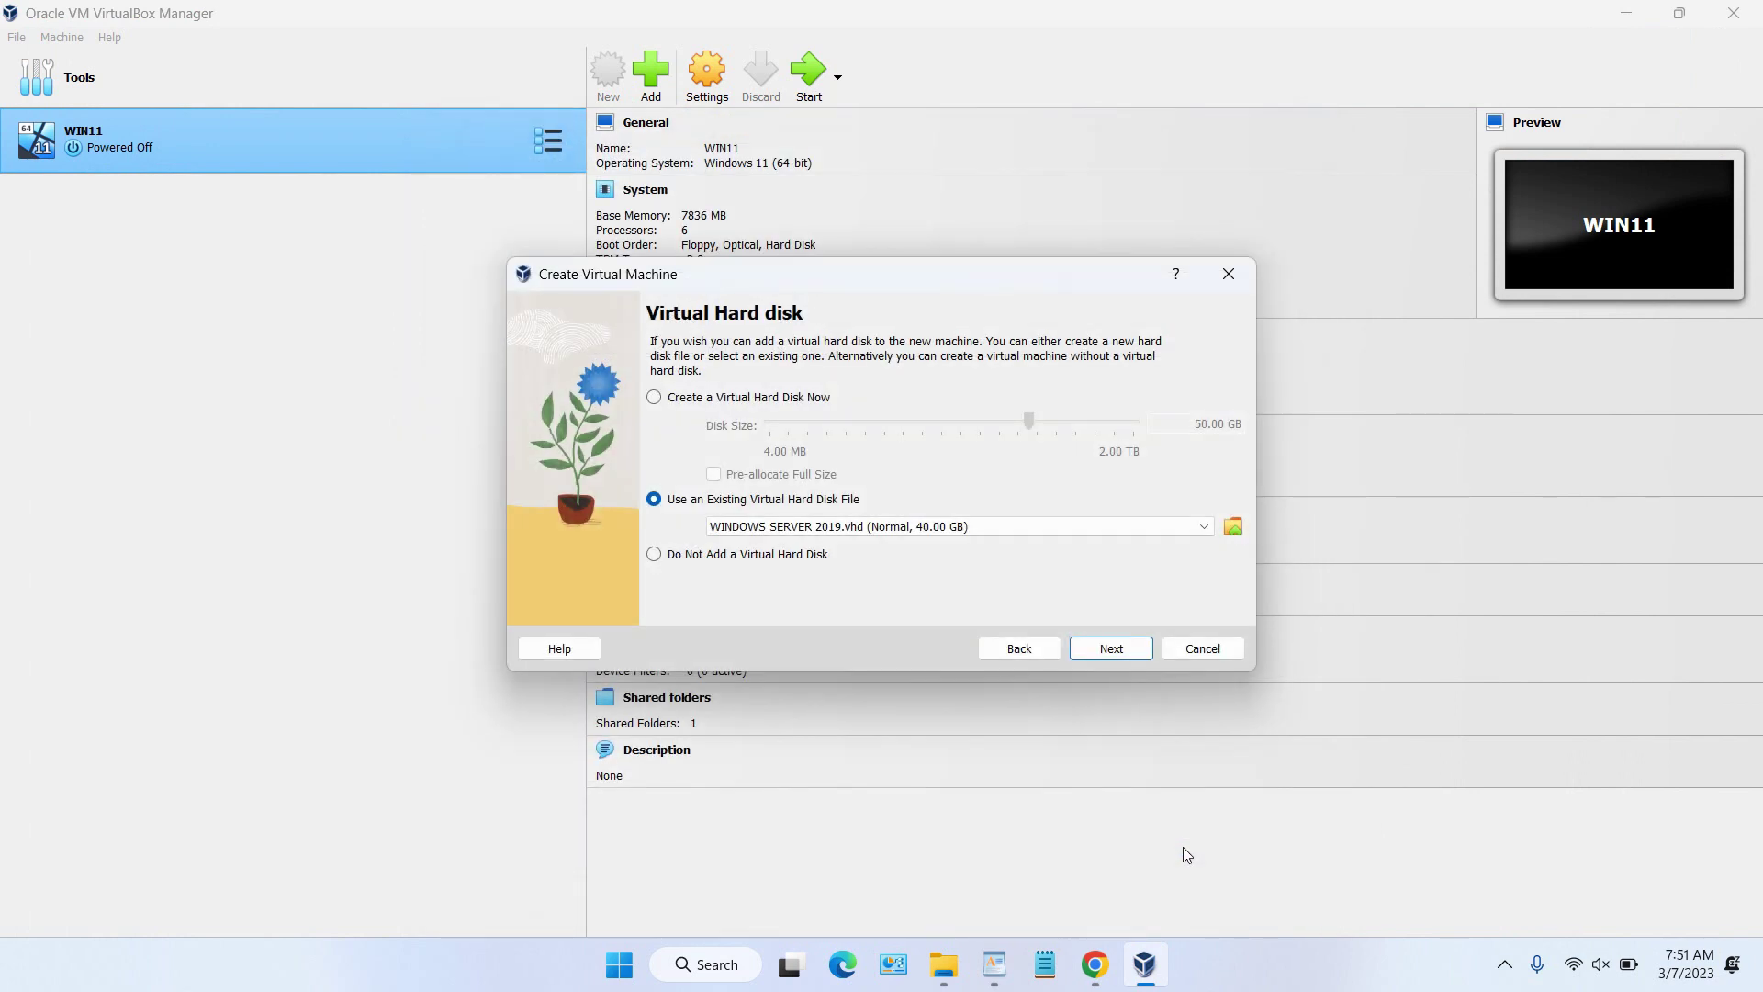
click(1111, 650)
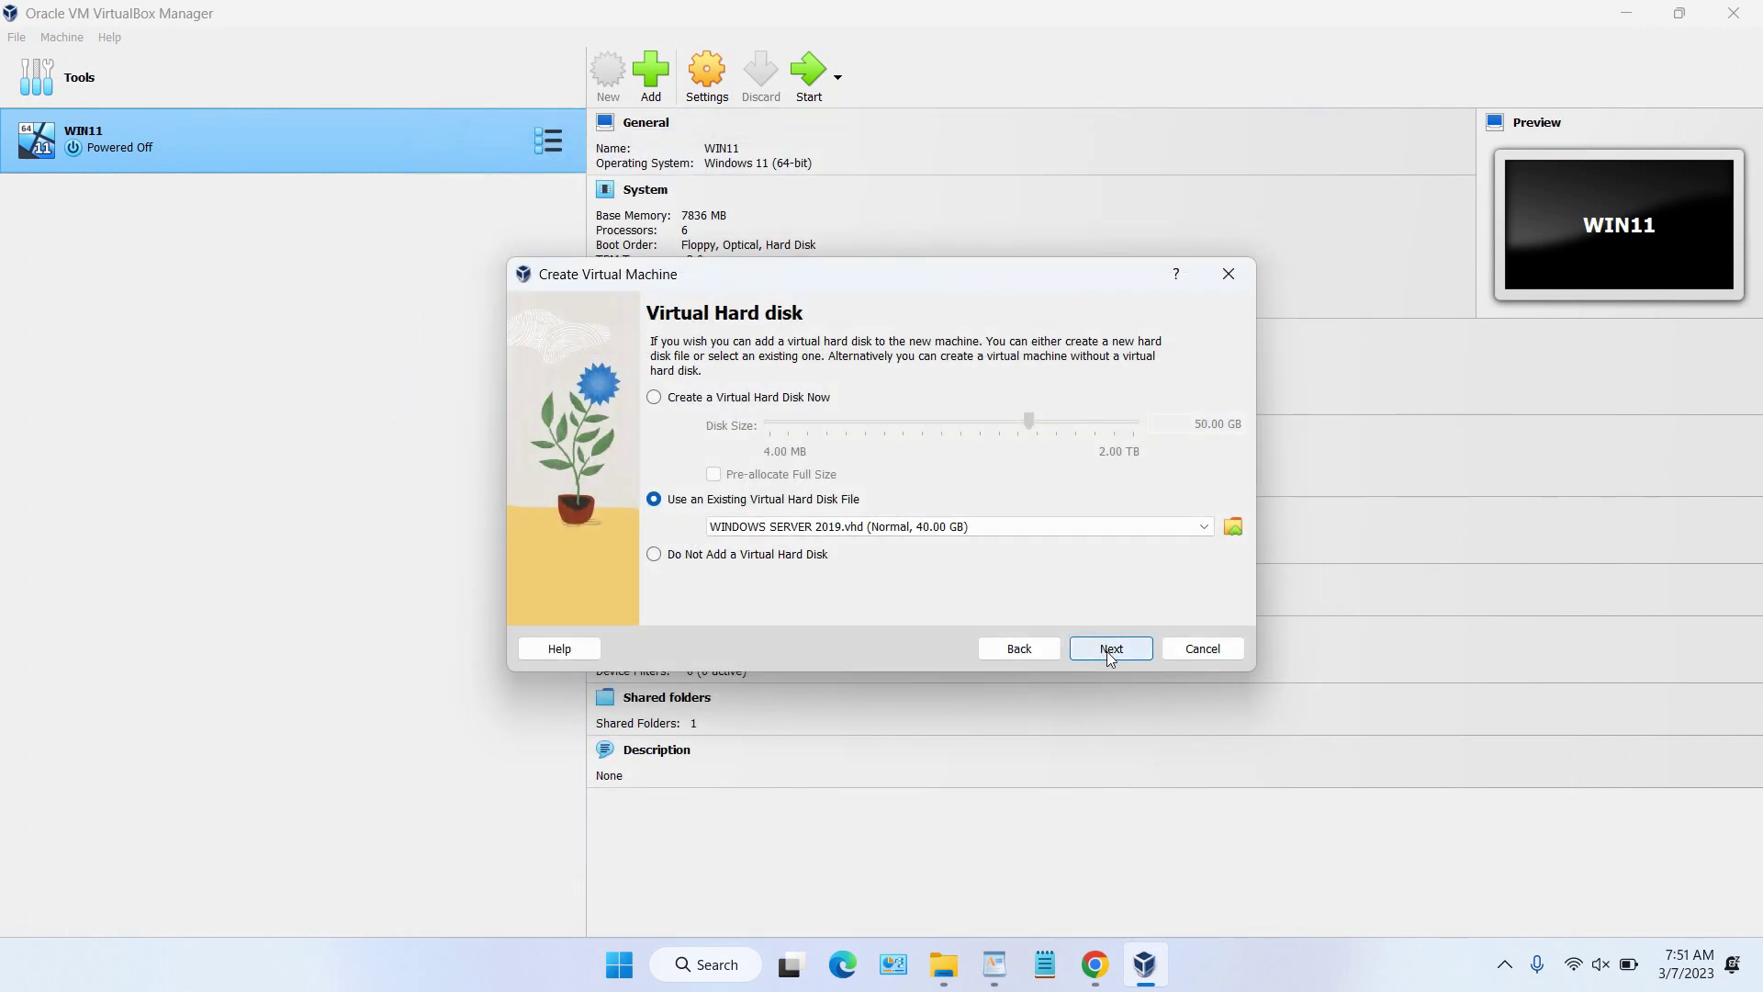
click(1113, 658)
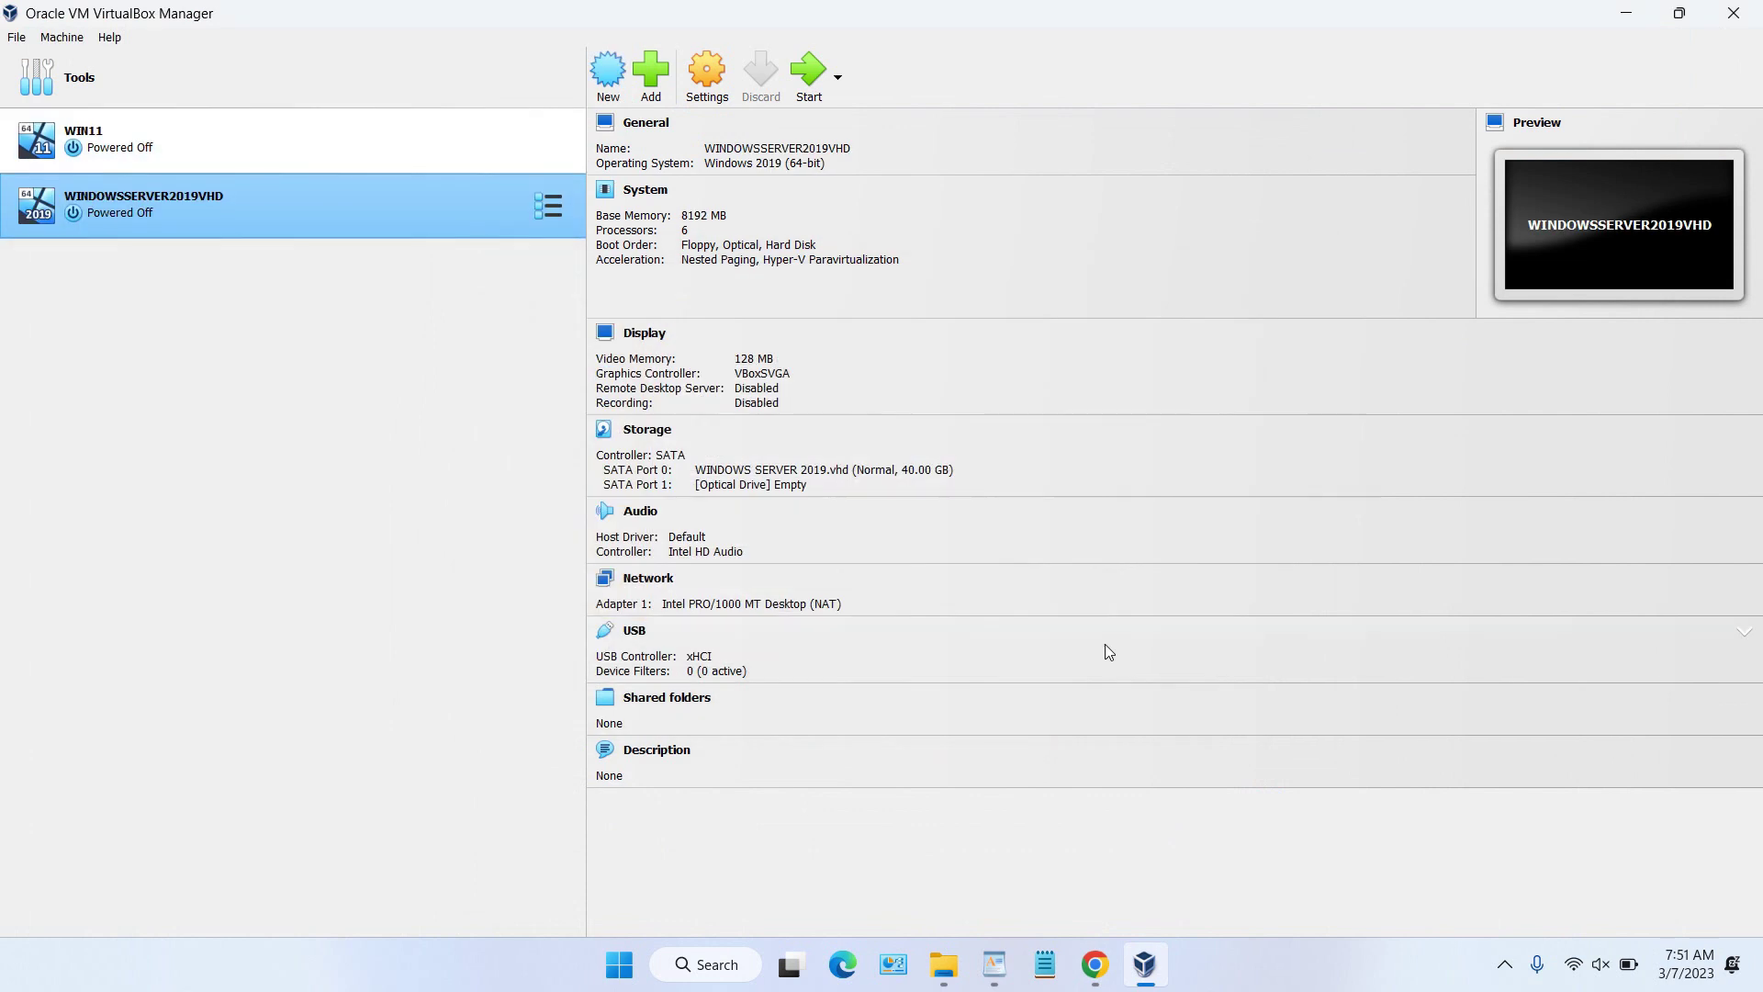
Step: Review the VM's Display and System settings pages, including processor and acceleration tabs
click(710, 92)
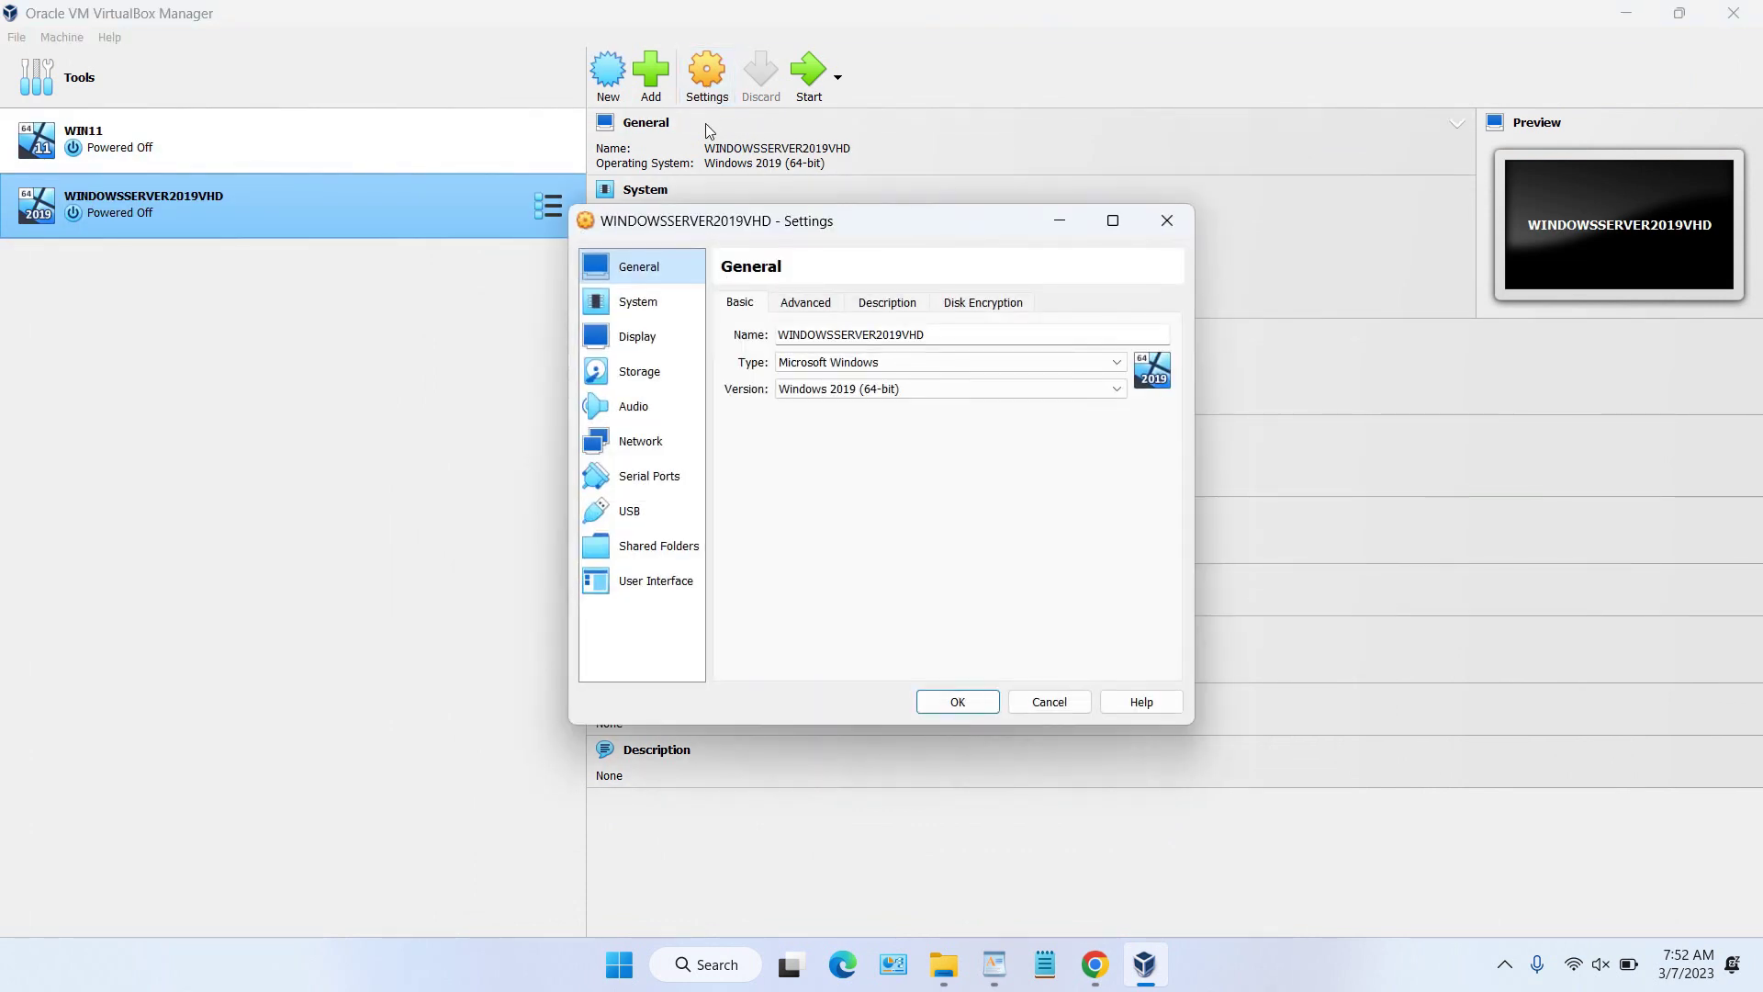
click(669, 354)
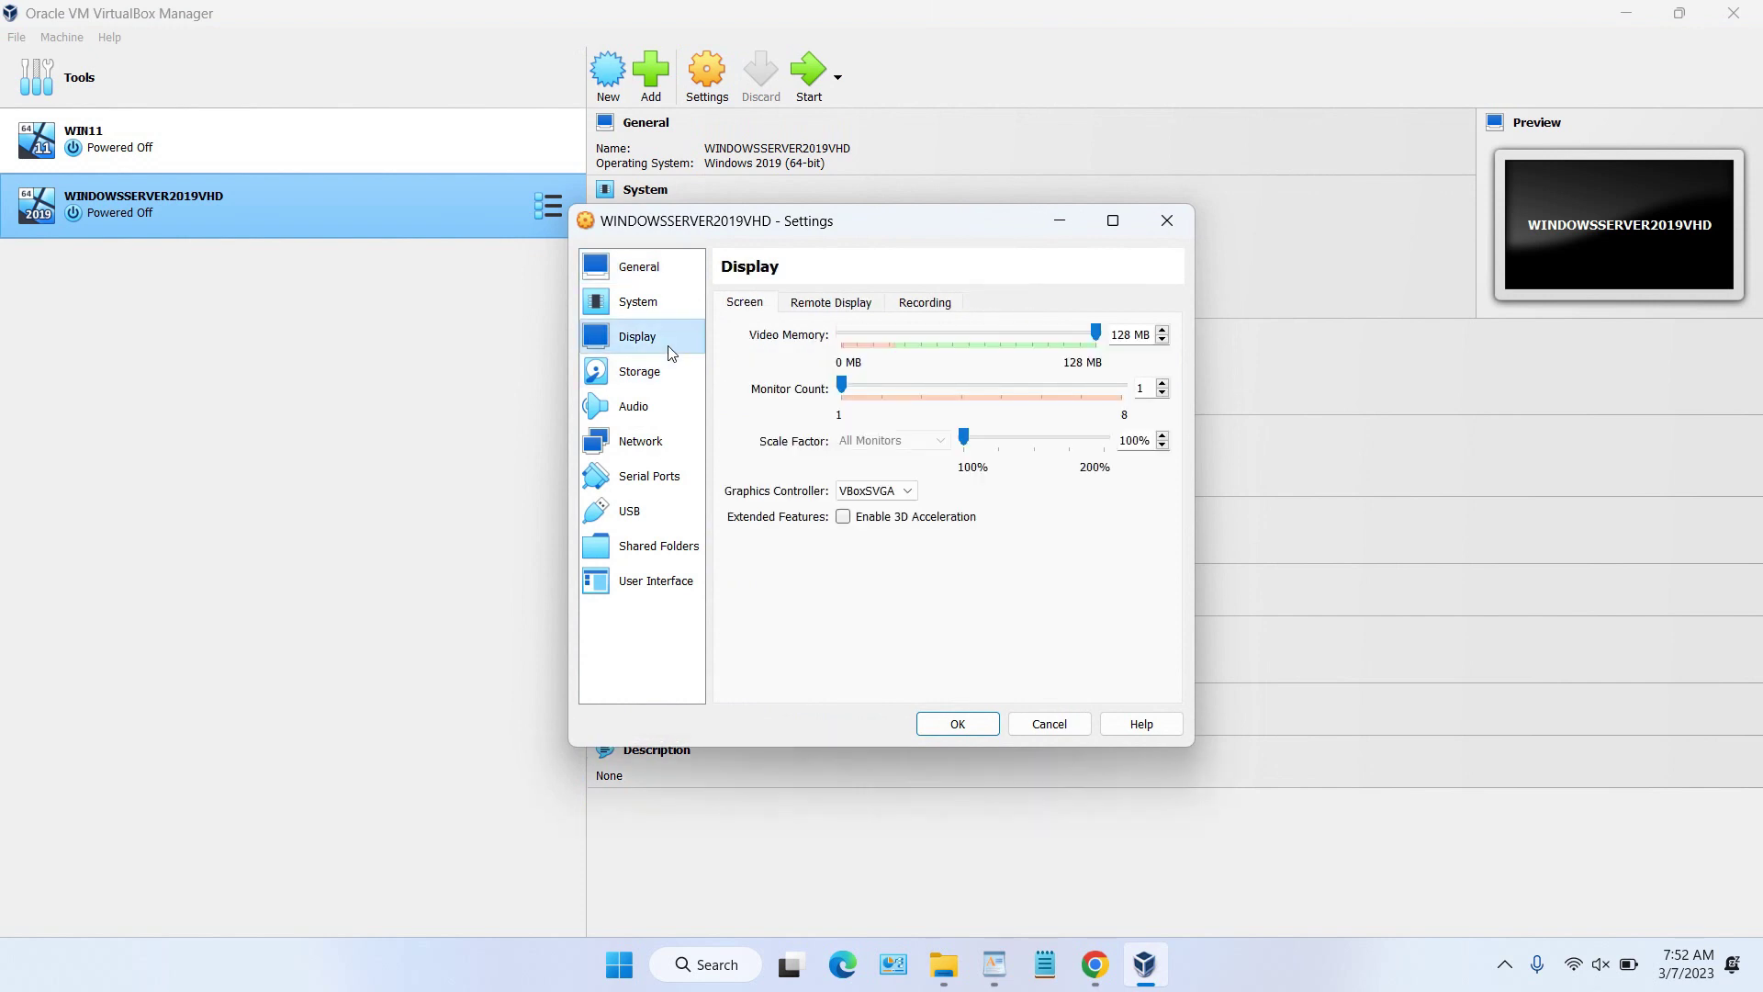
click(840, 306)
click(931, 305)
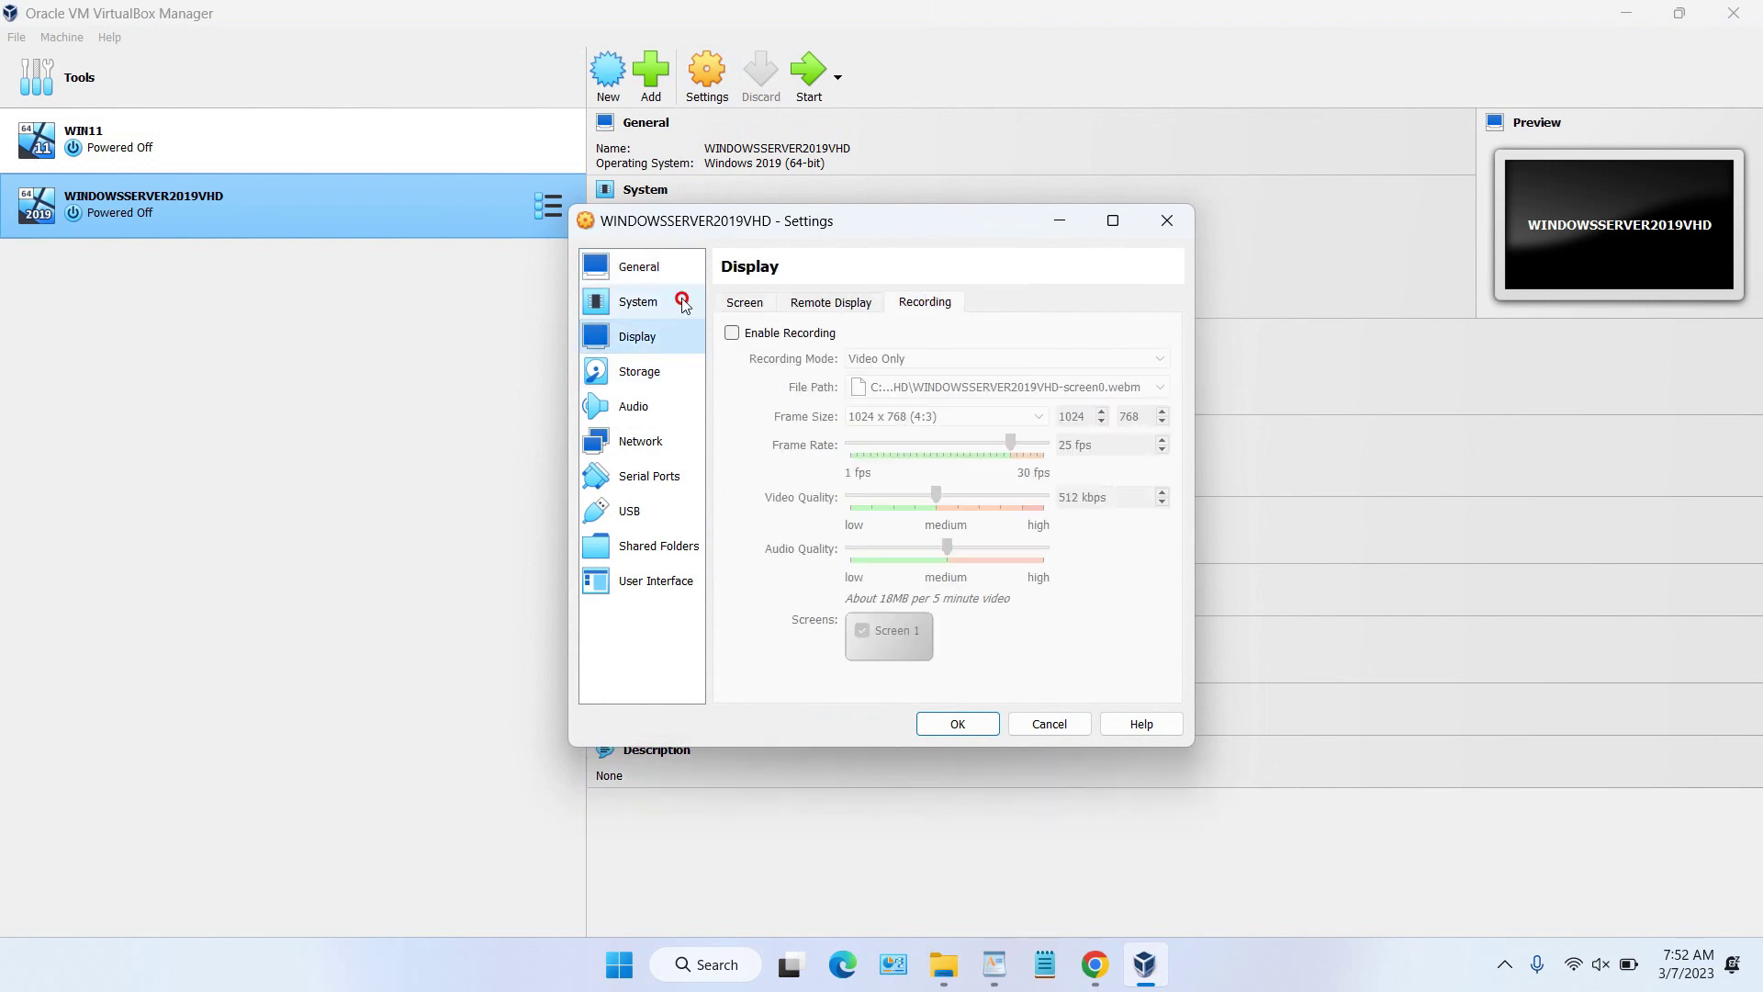
click(683, 303)
click(849, 306)
click(930, 305)
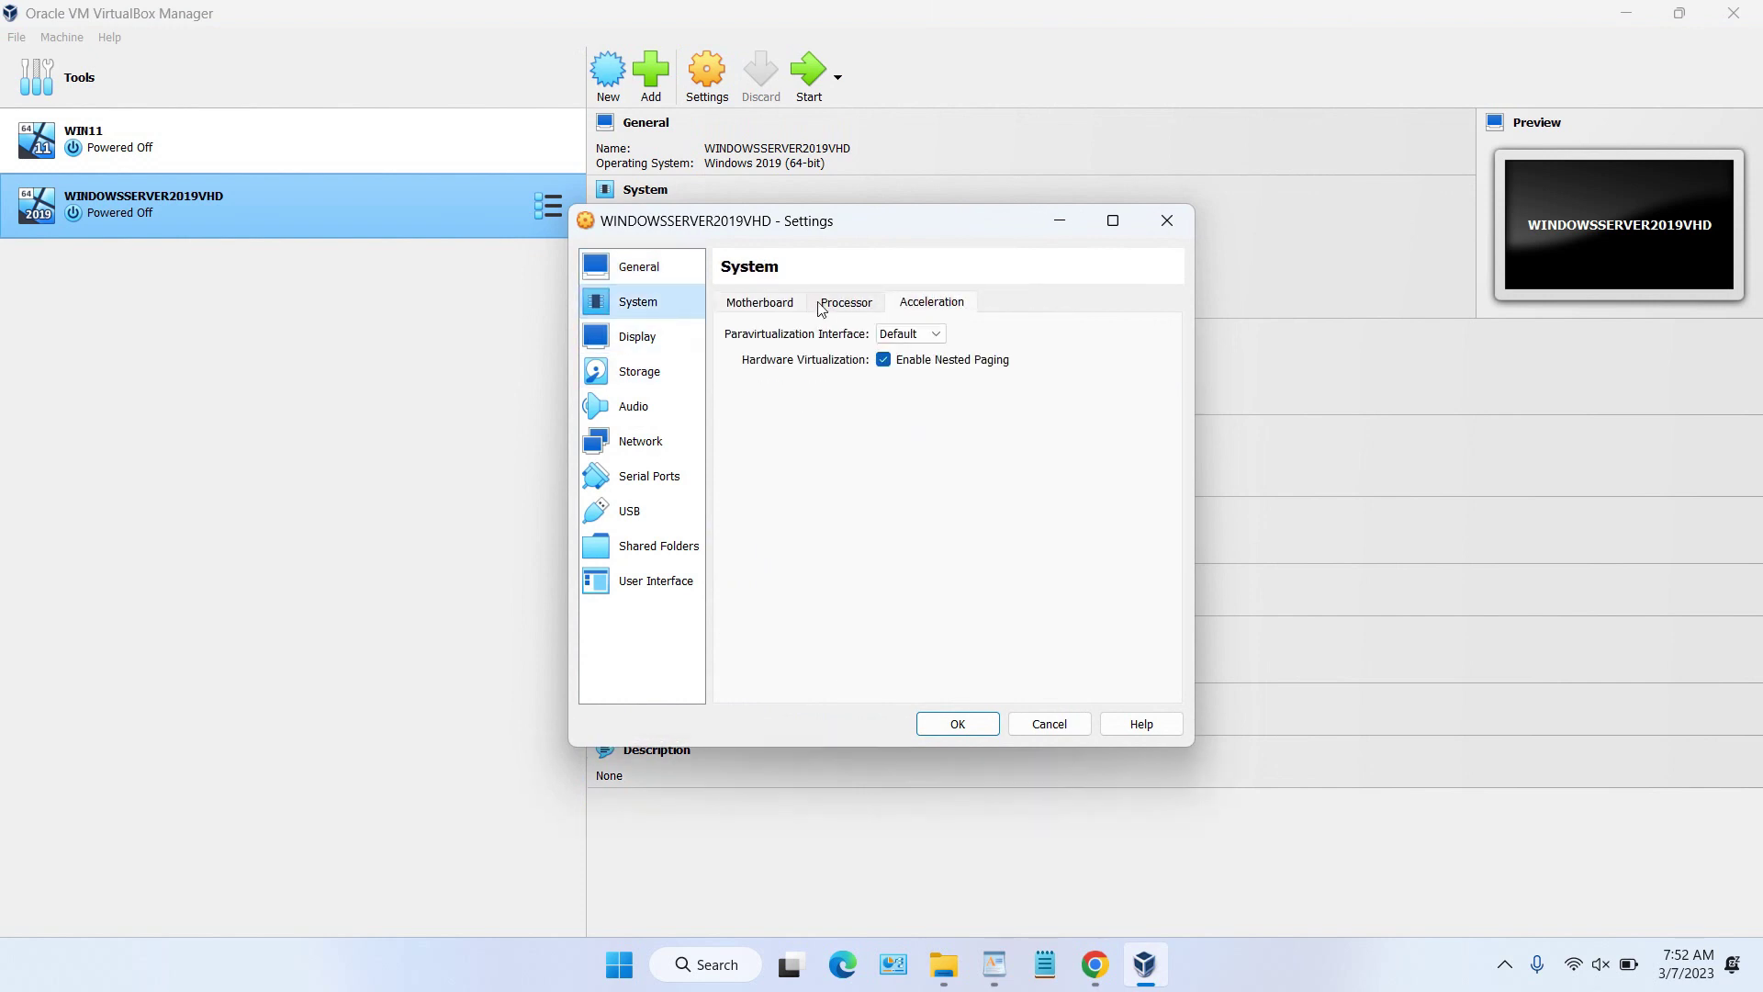
click(783, 305)
Step: Check the General, Storage, Audio and Display screen settings, then save with OK
click(647, 268)
click(646, 312)
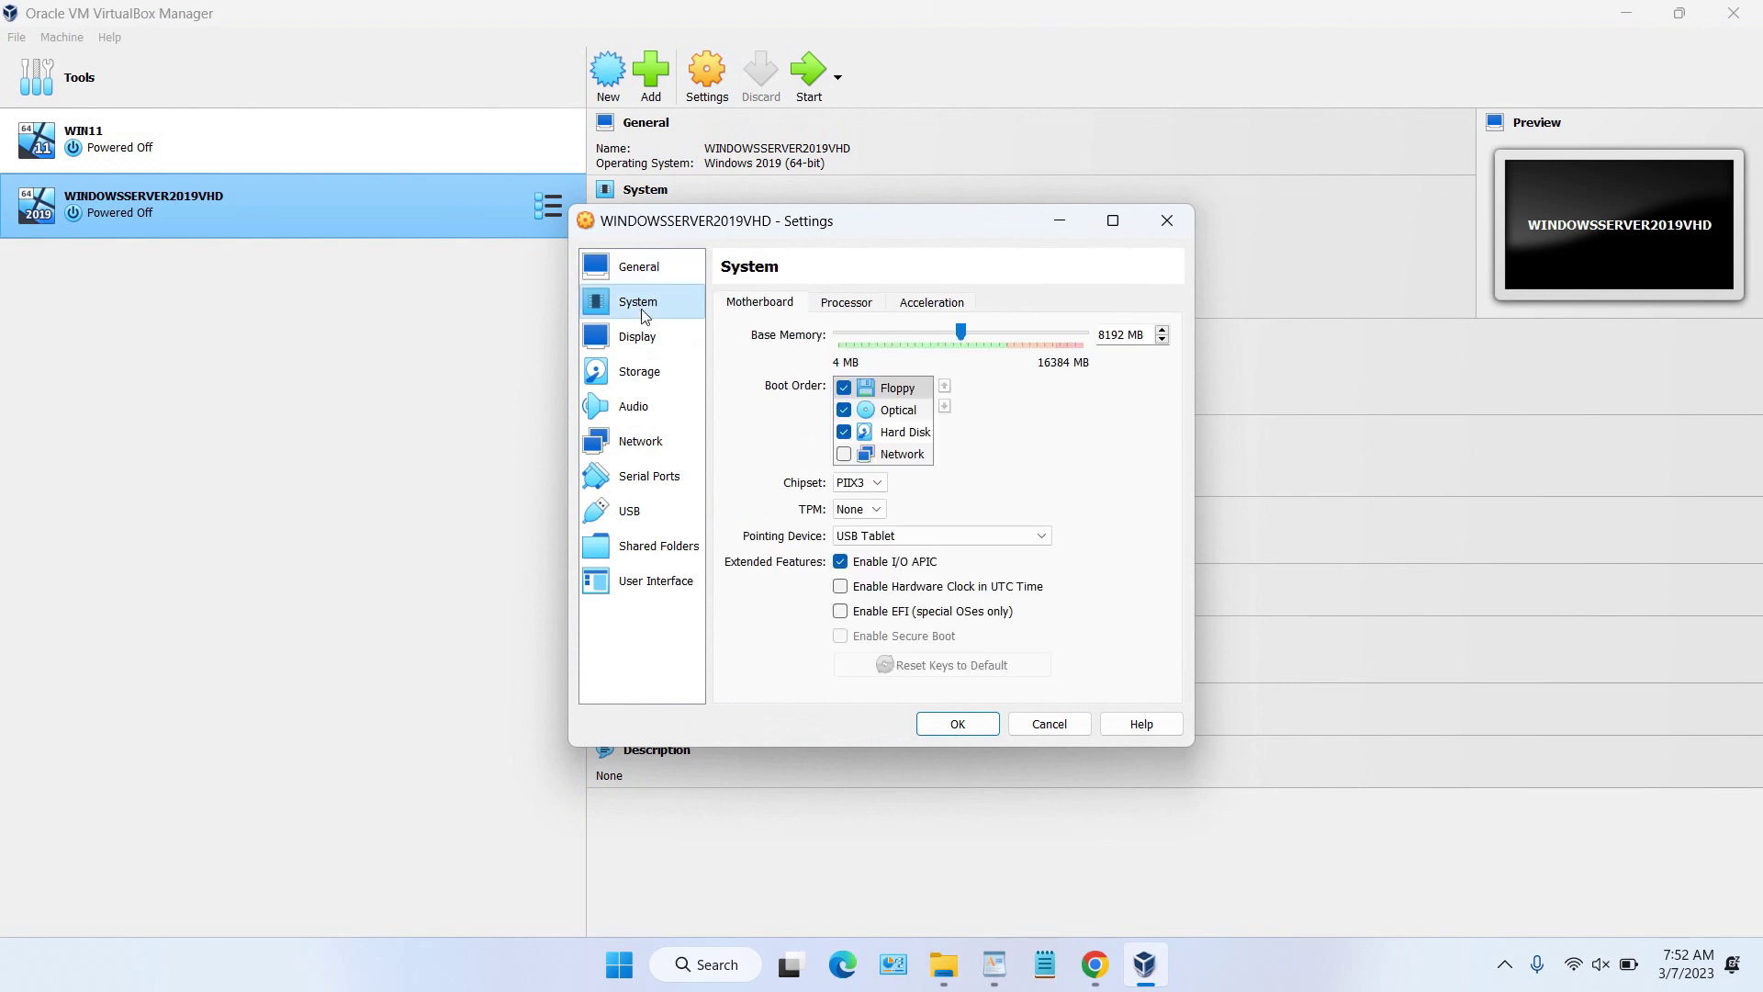
click(639, 339)
click(643, 372)
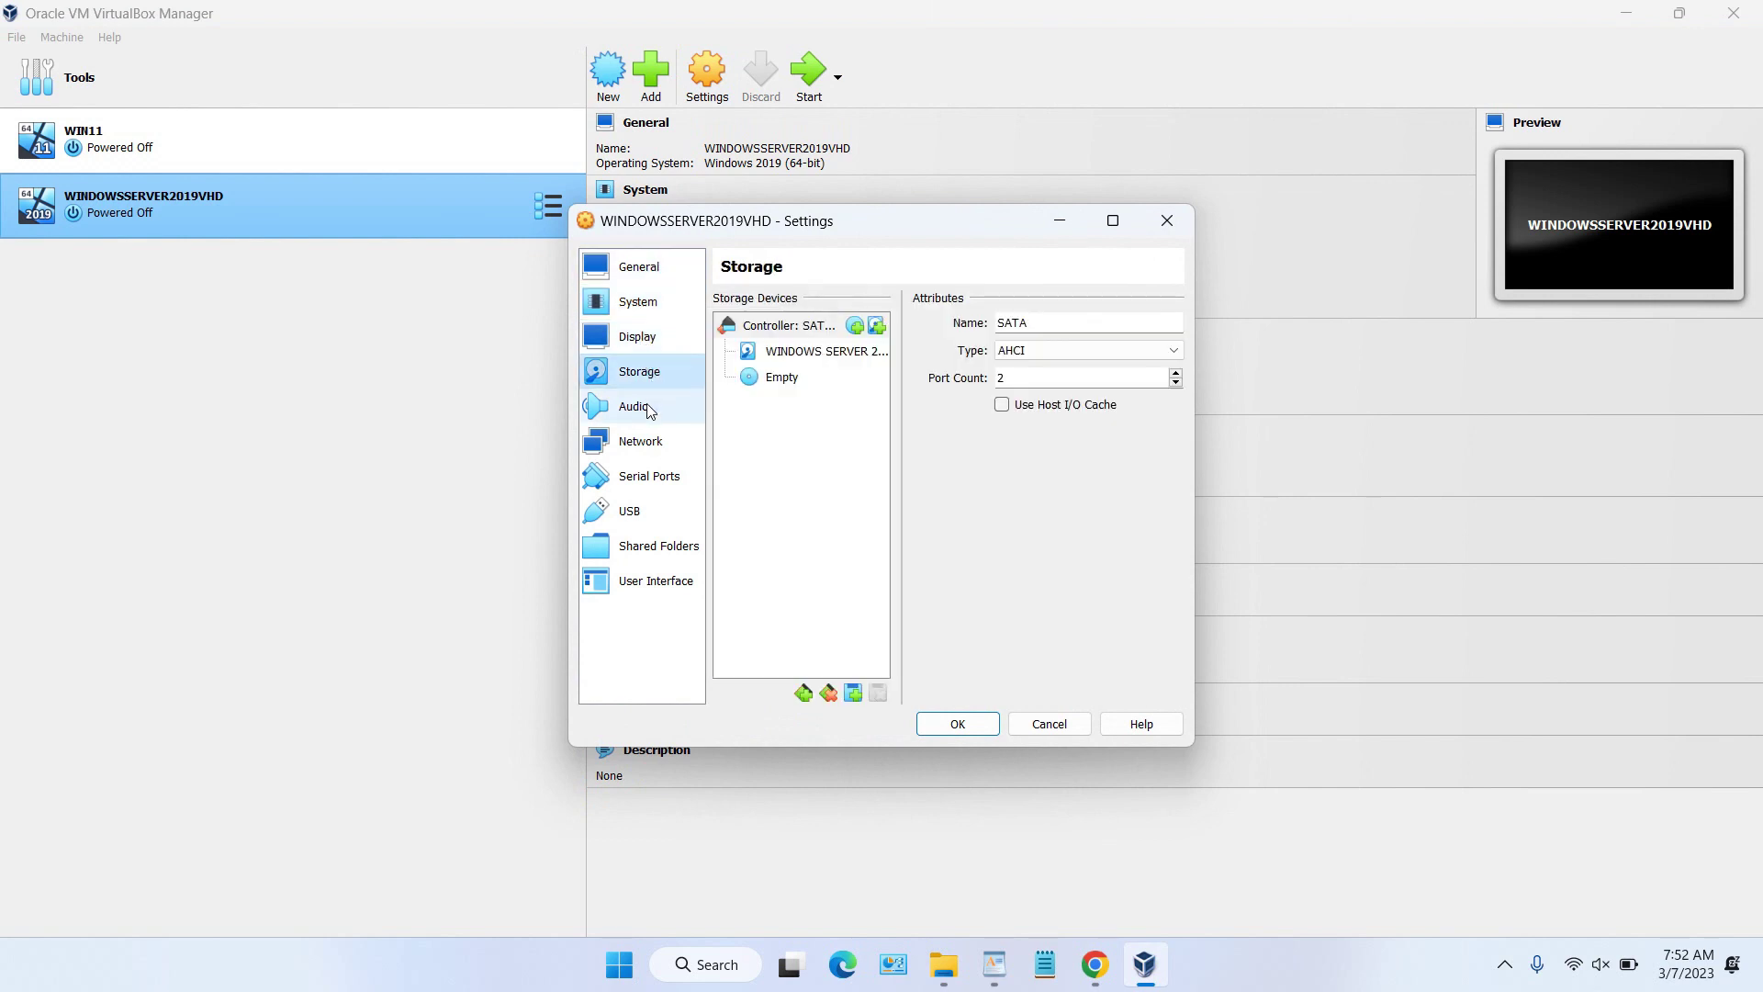
click(647, 406)
click(643, 371)
click(646, 340)
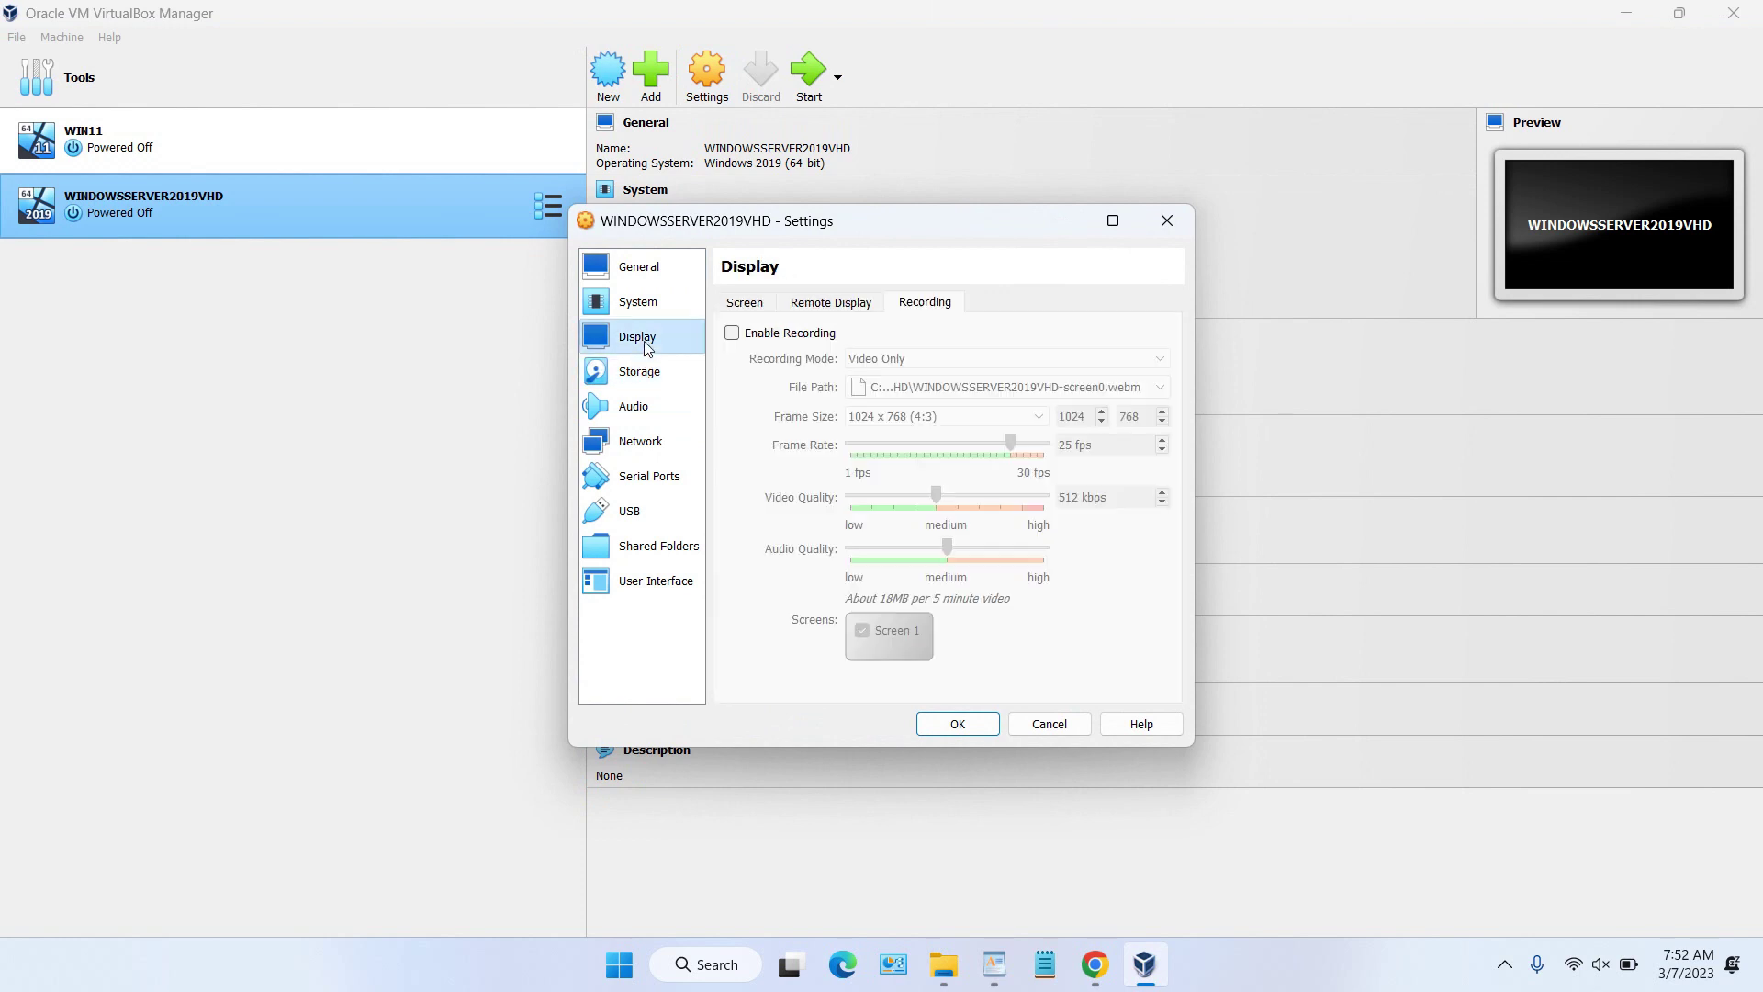
click(761, 305)
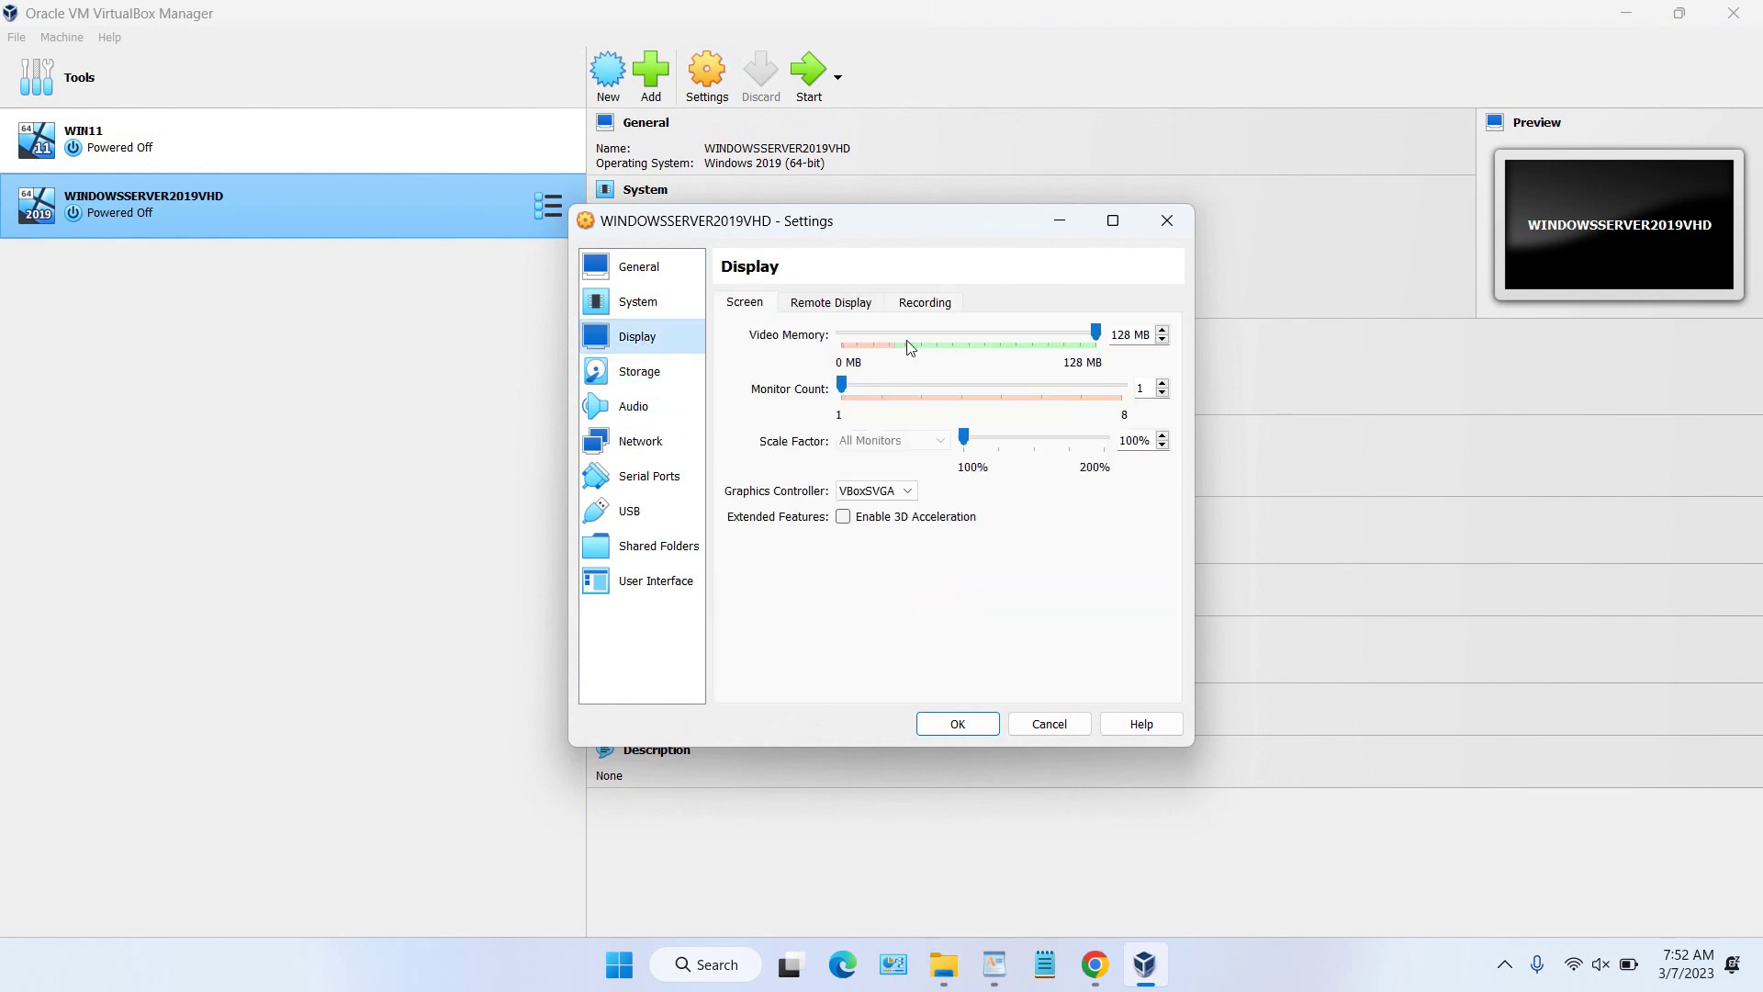
click(958, 722)
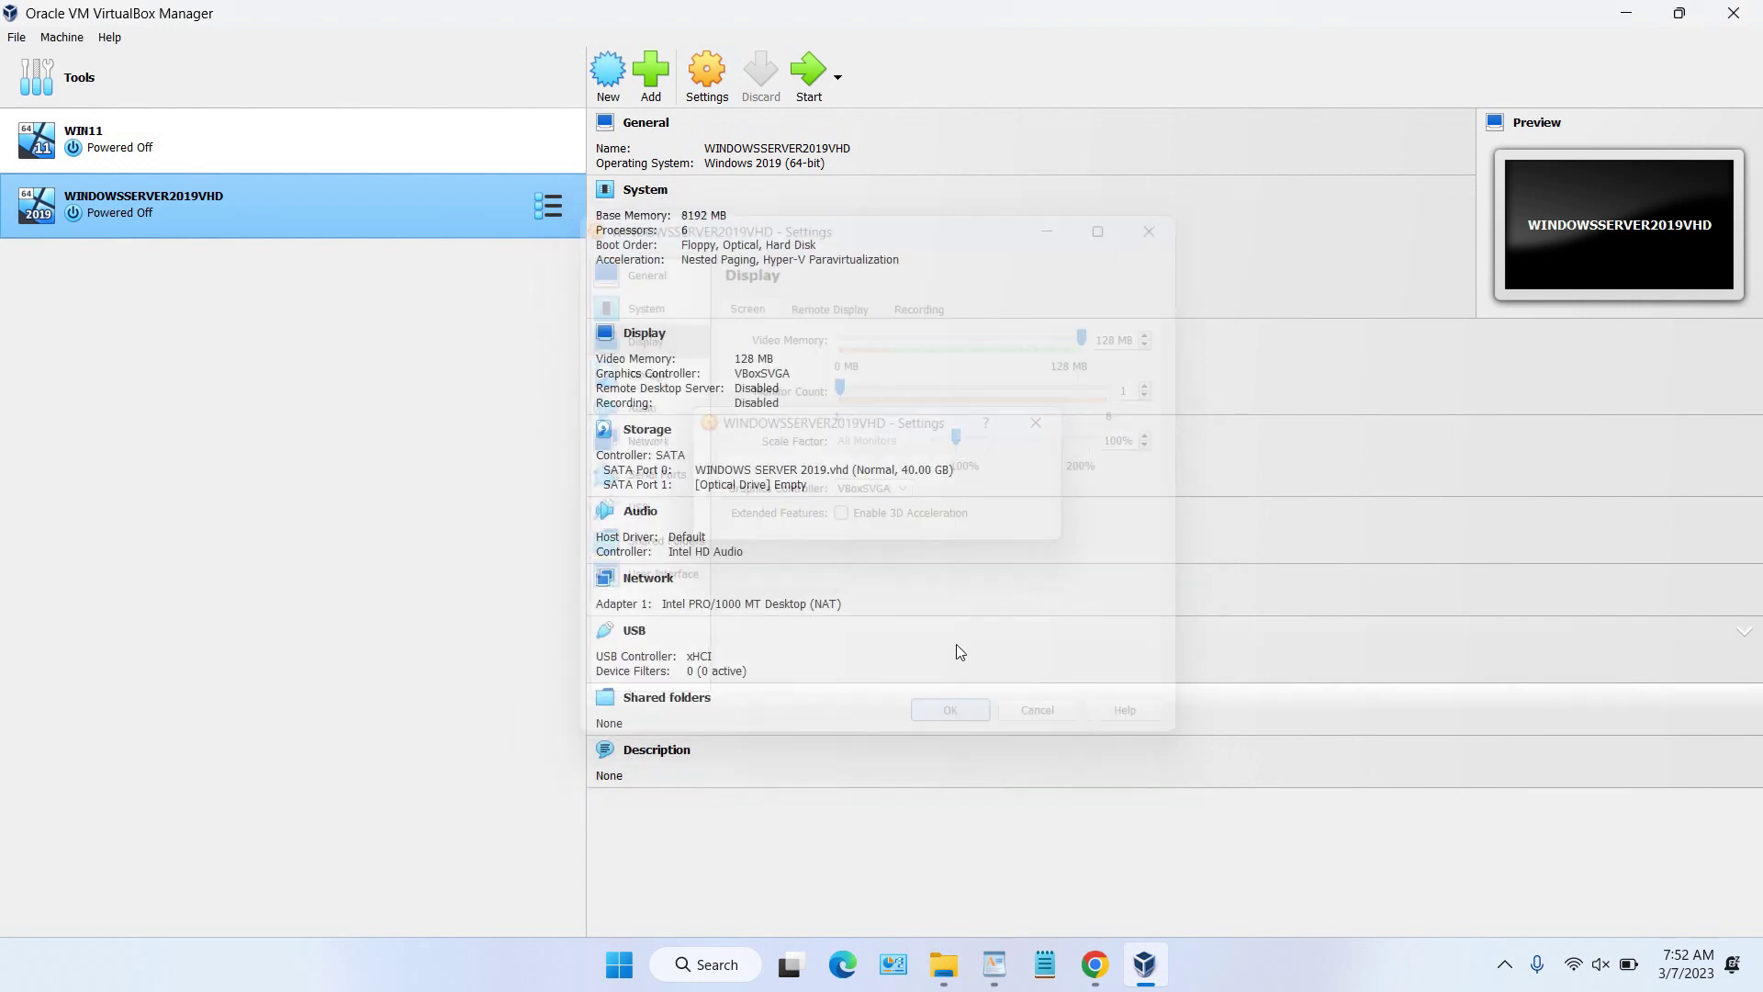
Step: Boot WINDOWSSERVER2019VHD and maximize its VM window
click(808, 79)
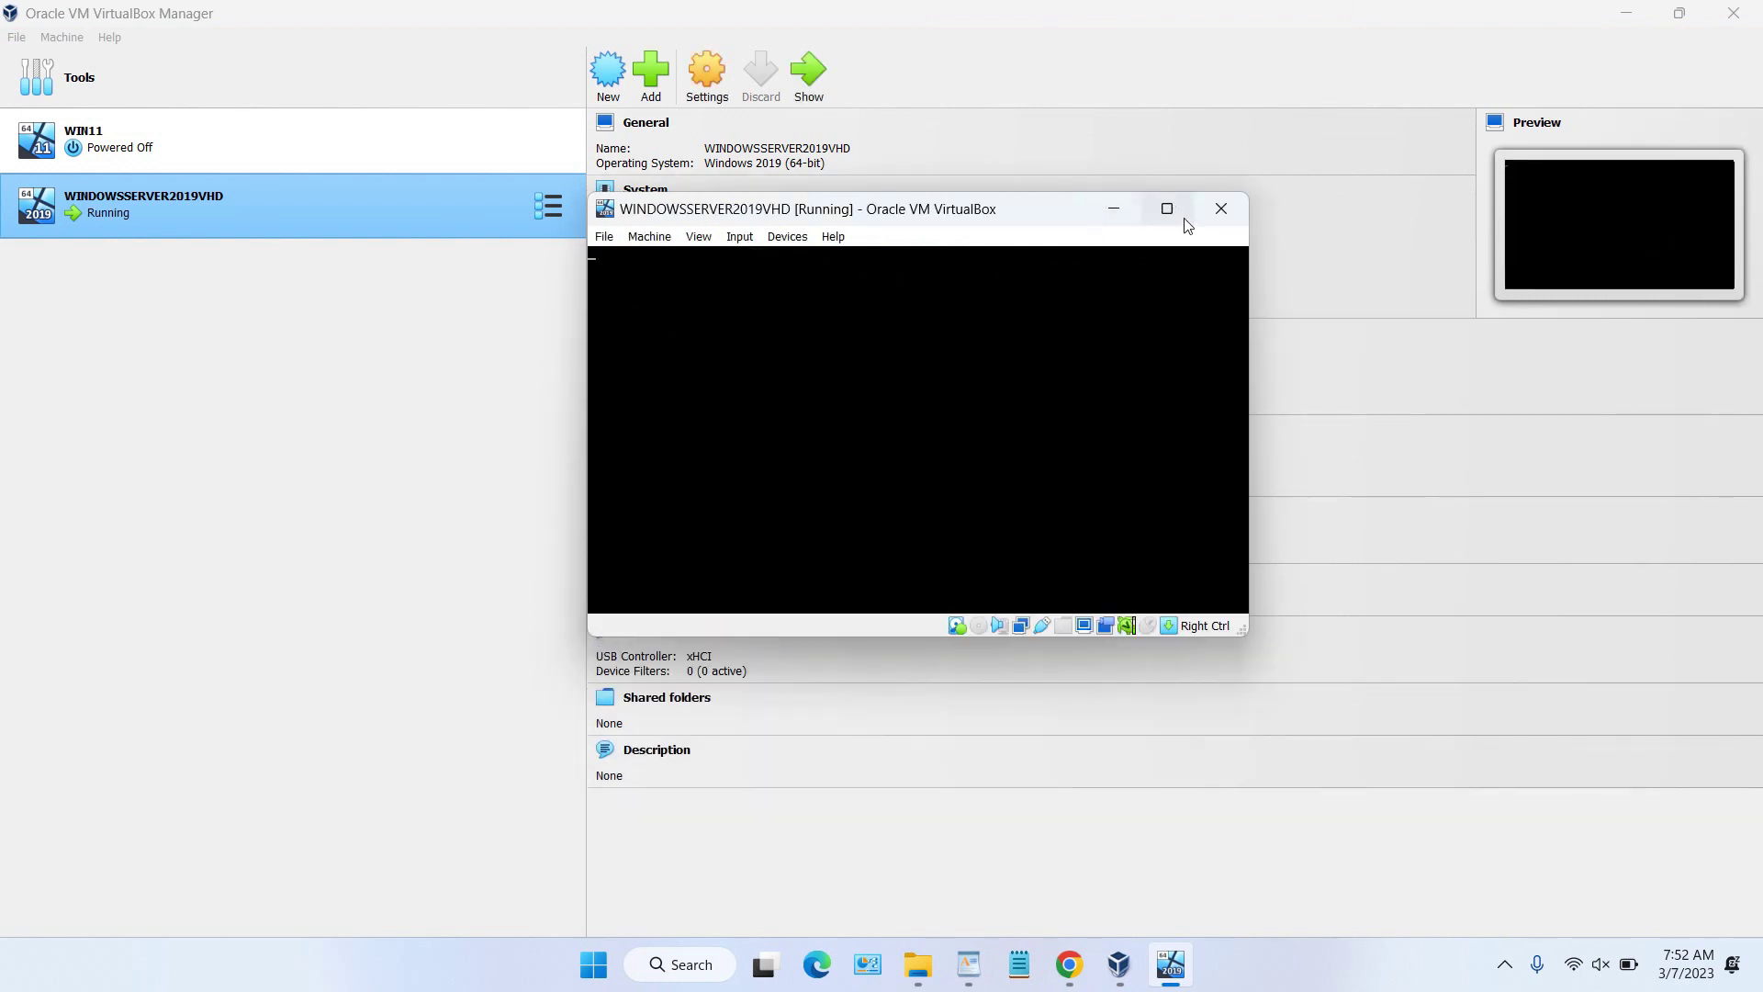
click(1169, 211)
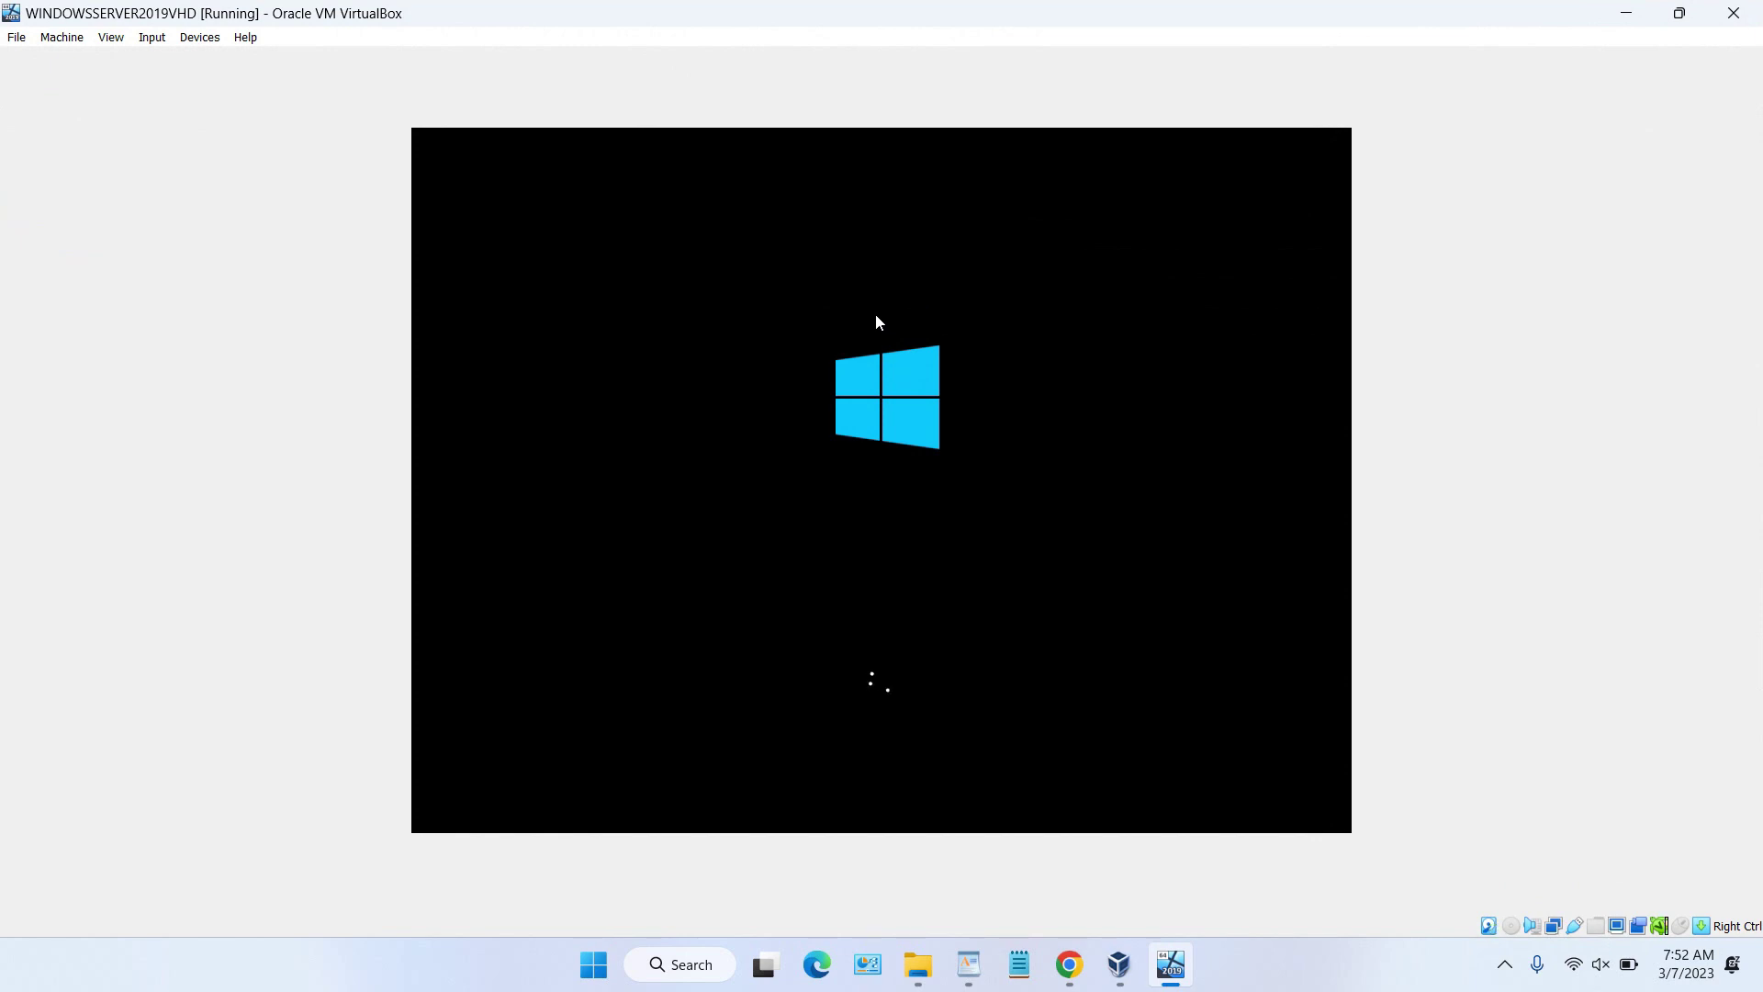
Step: Focus the VM window and wait for the Windows Server License terms page
click(1328, 952)
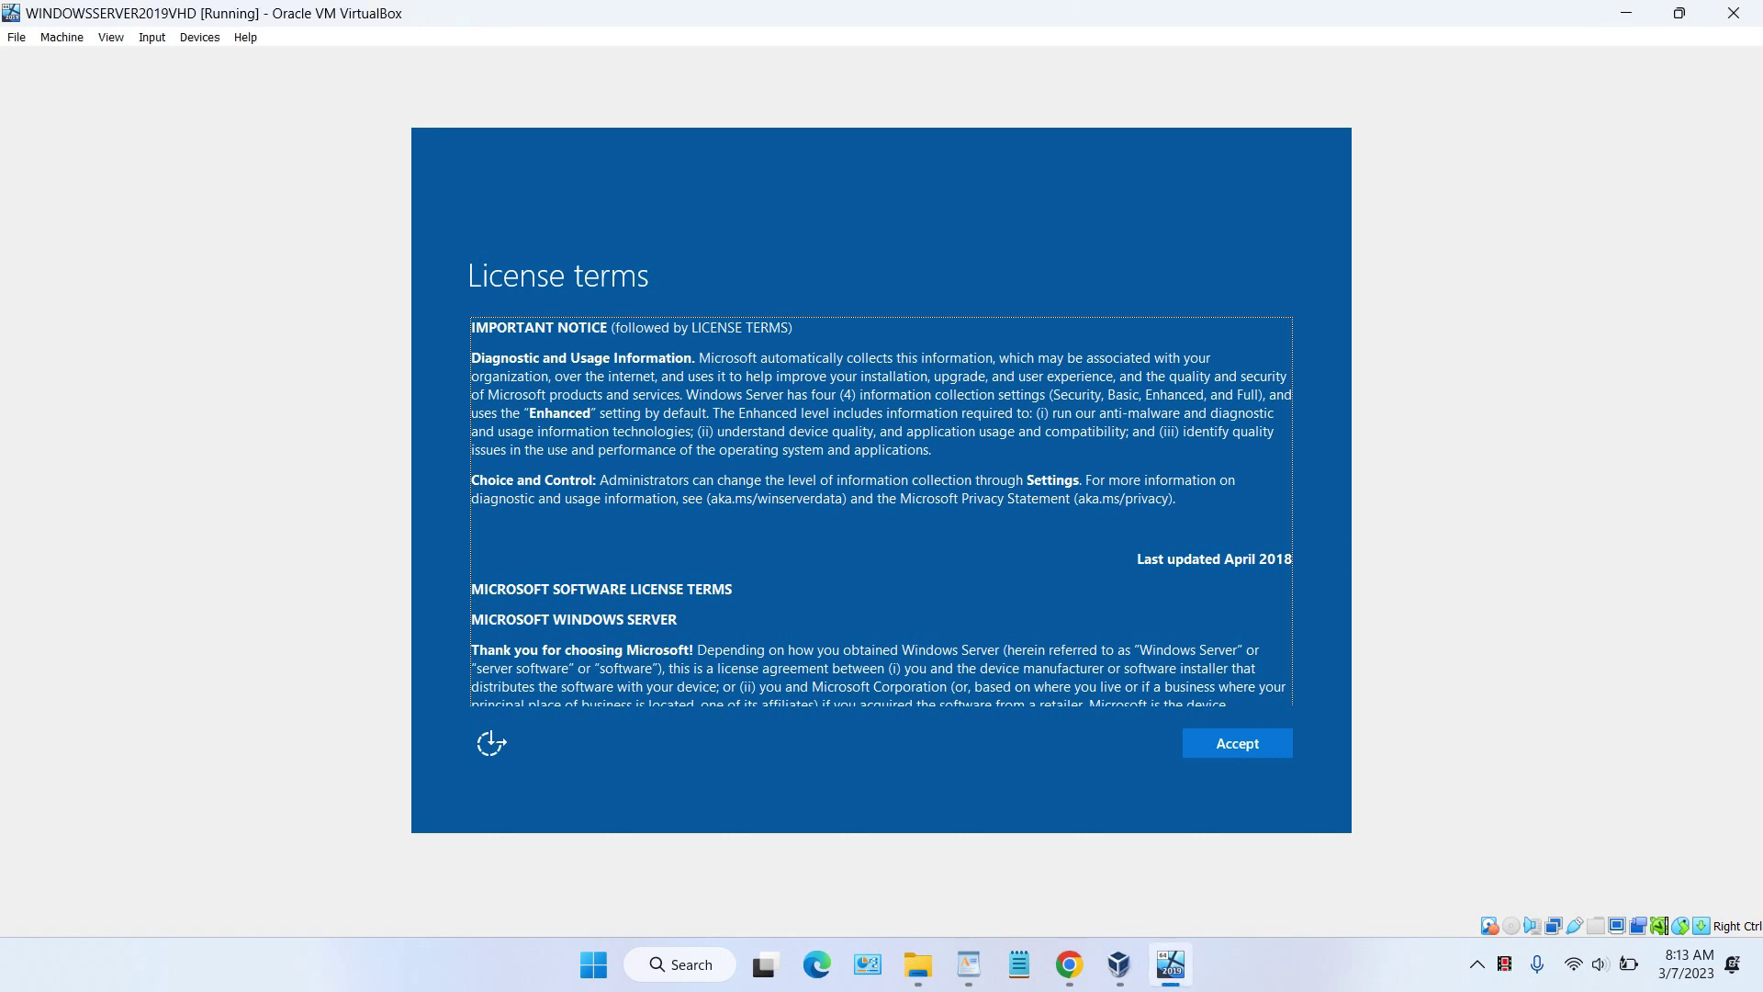
Step: Accept the license terms and enter an Administrator password in both fields
key(Return)
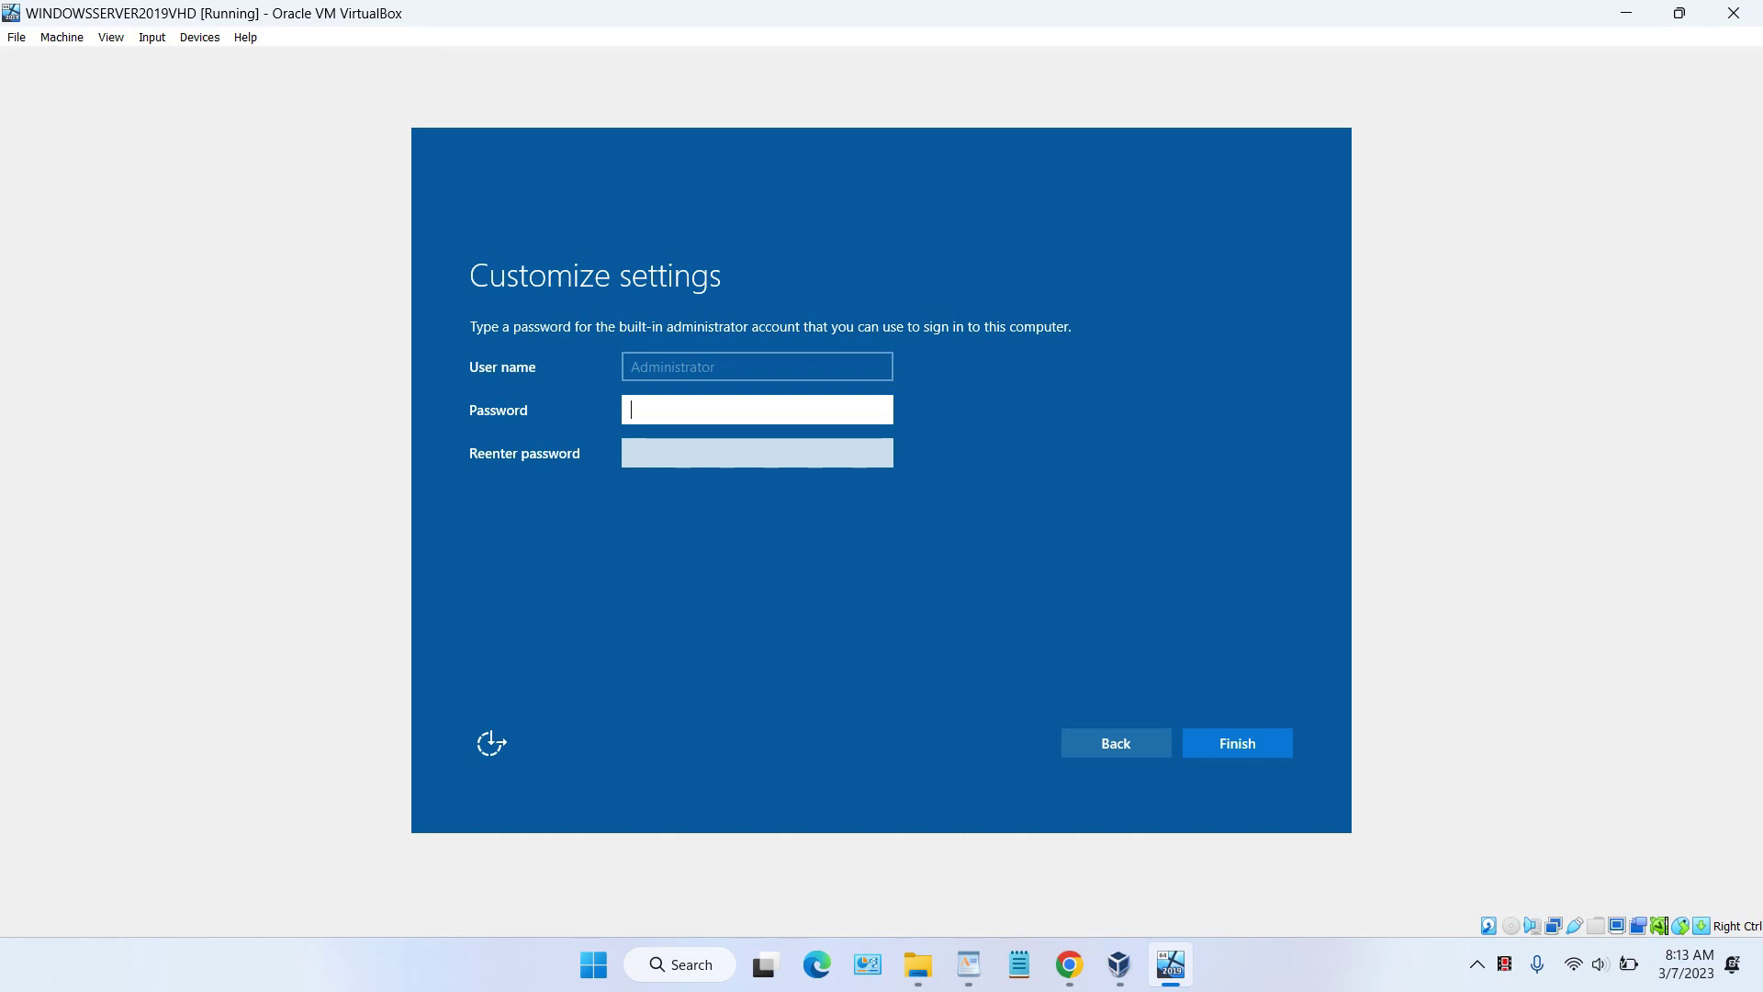
text(•••••)
key(Tab)
text(•••••)
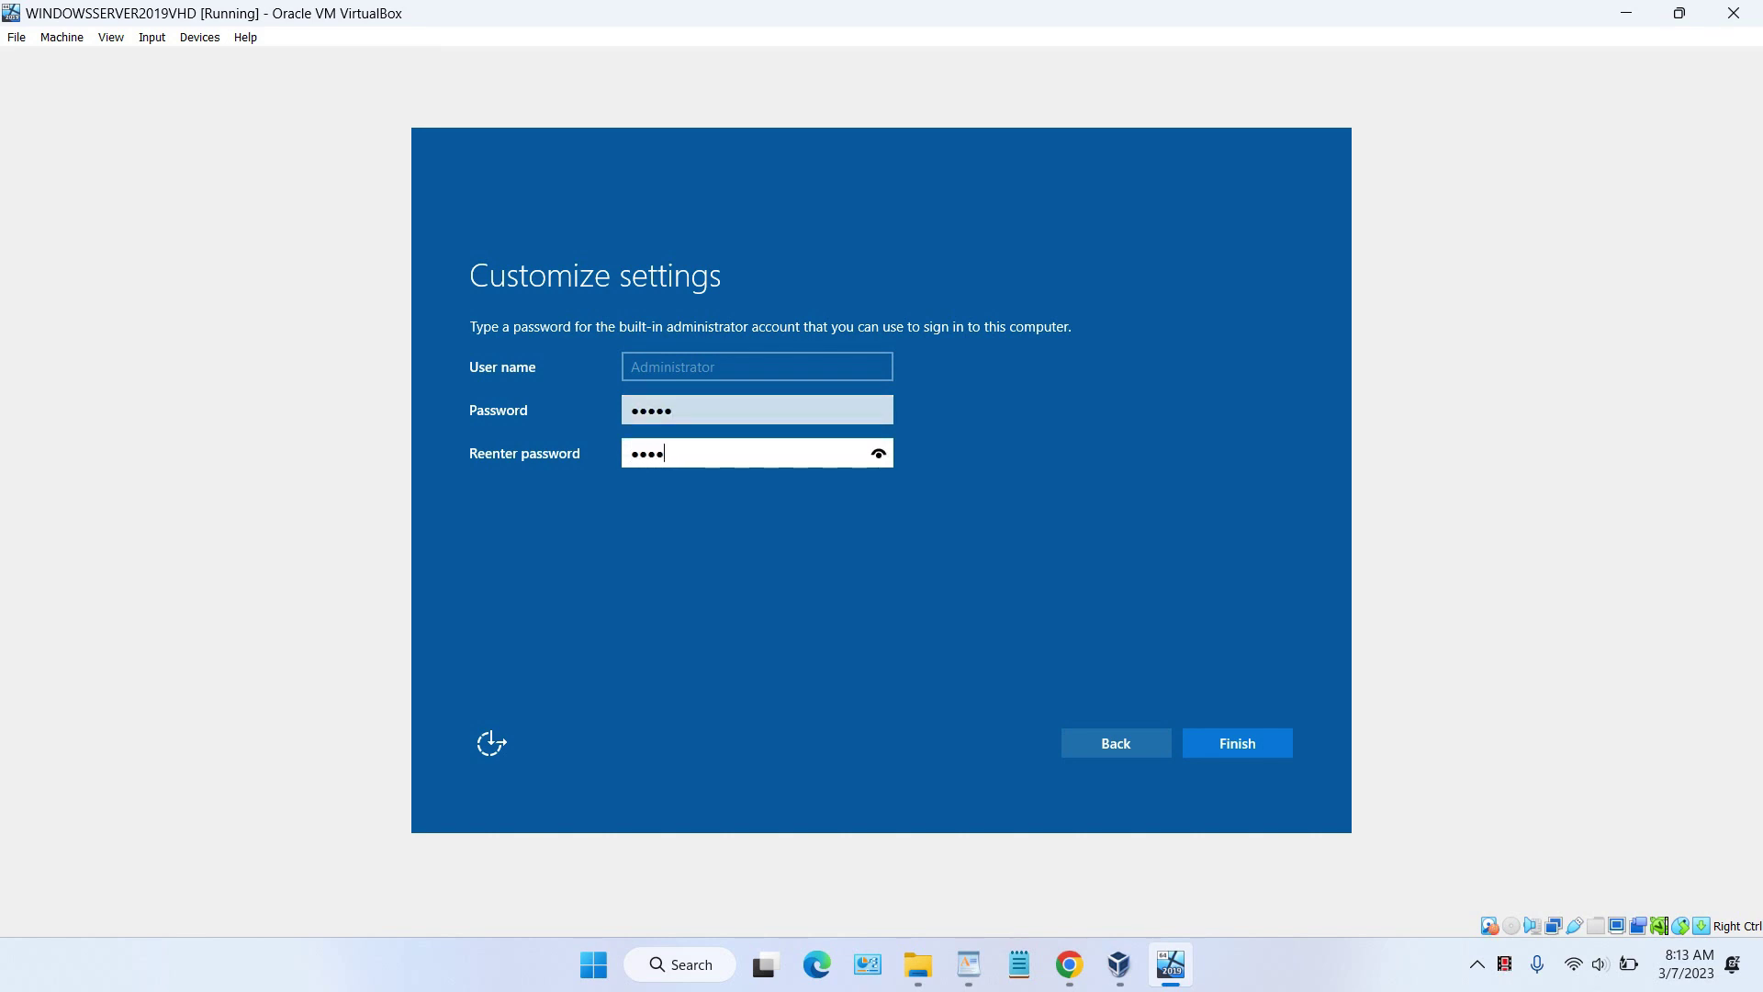
key(Tab)
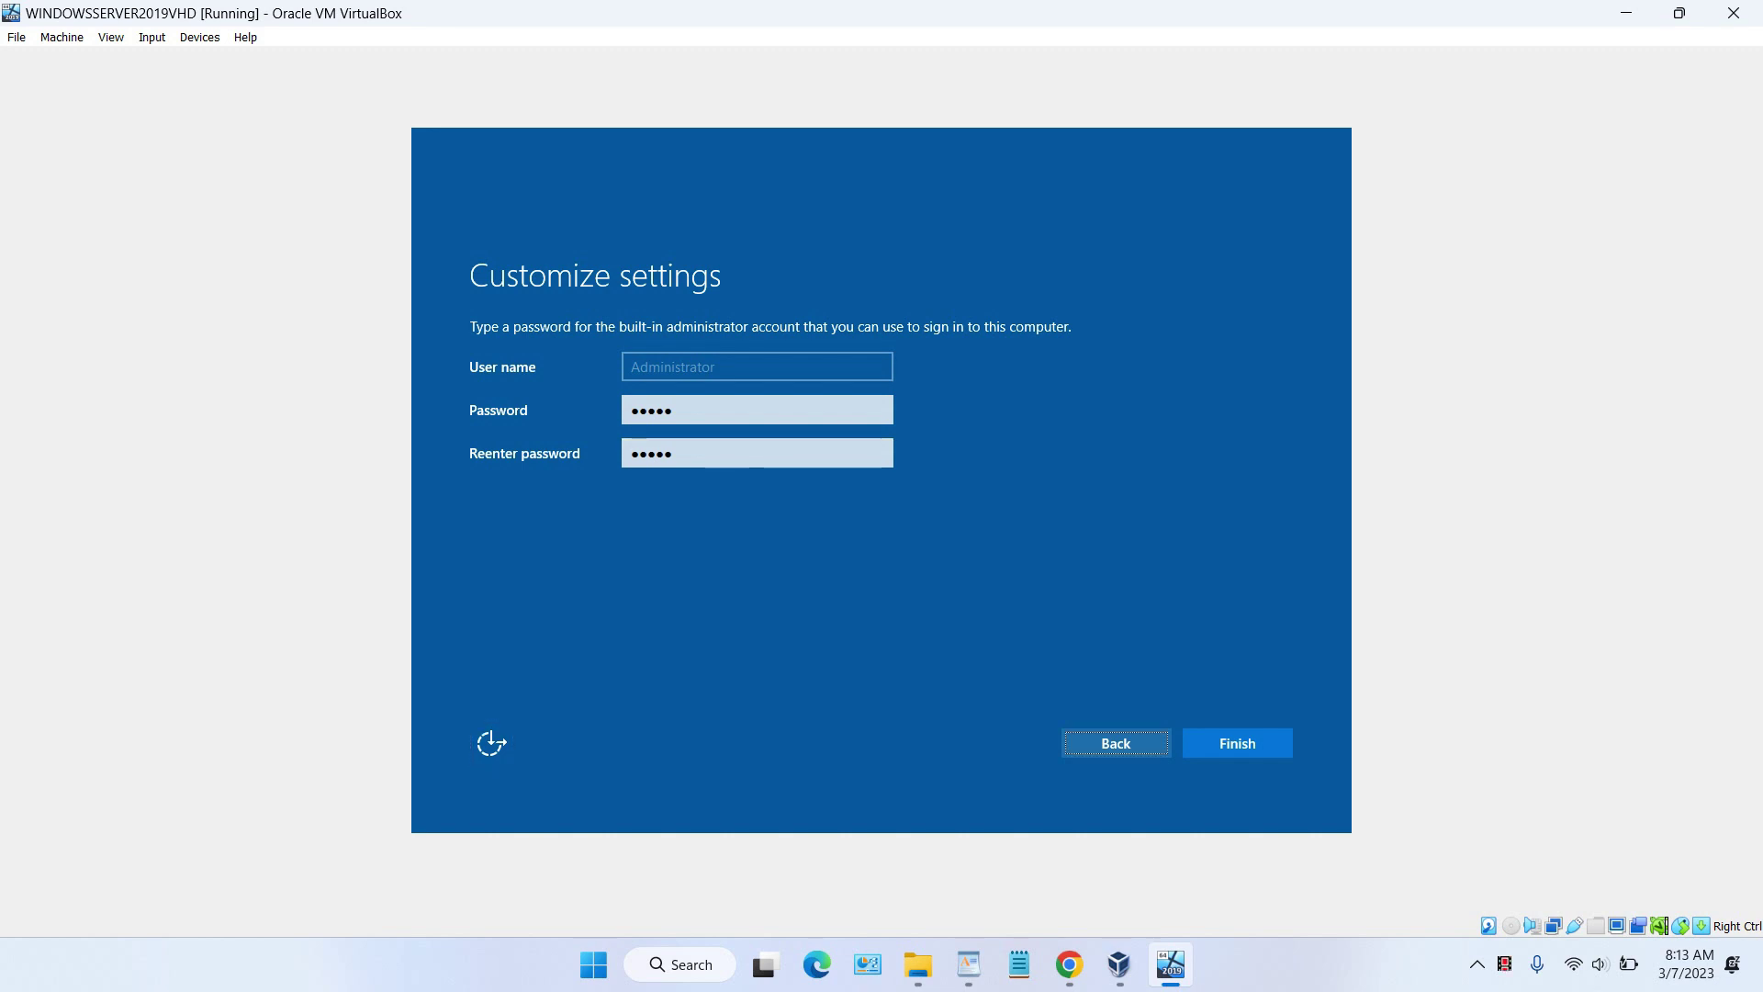
key(Return)
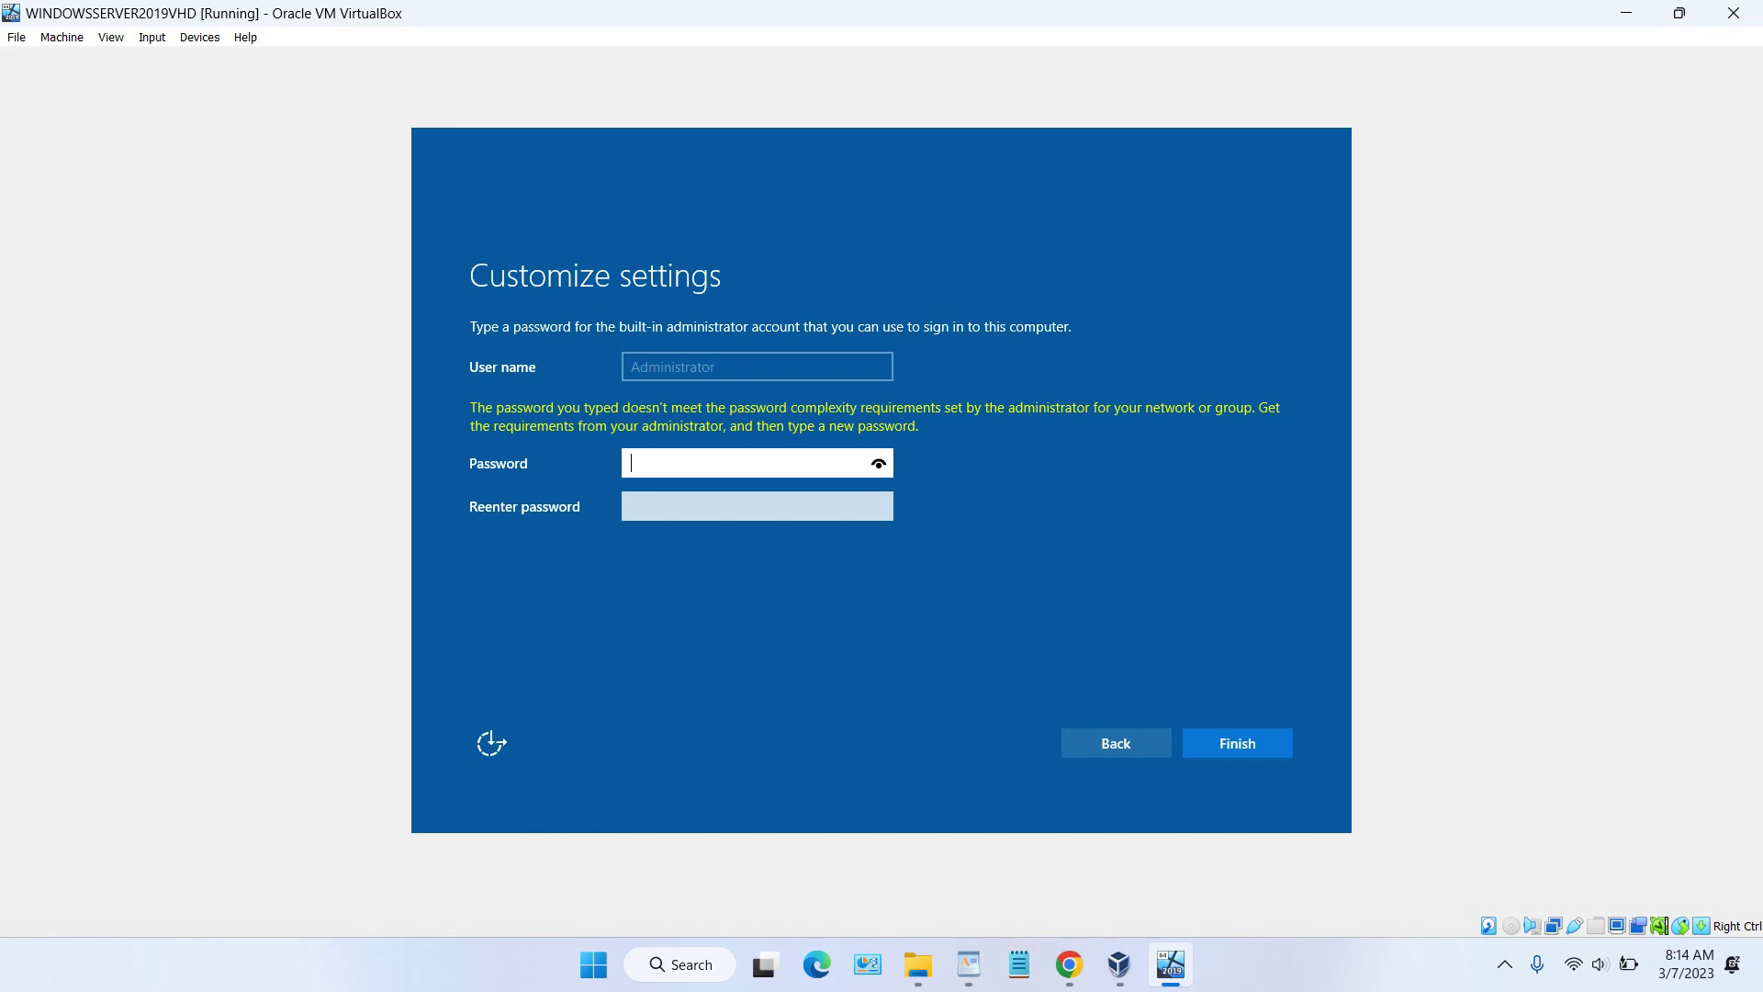
Step: Re-enter a complex Administrator password in both fields and finish setup
text(*********)
key(Tab)
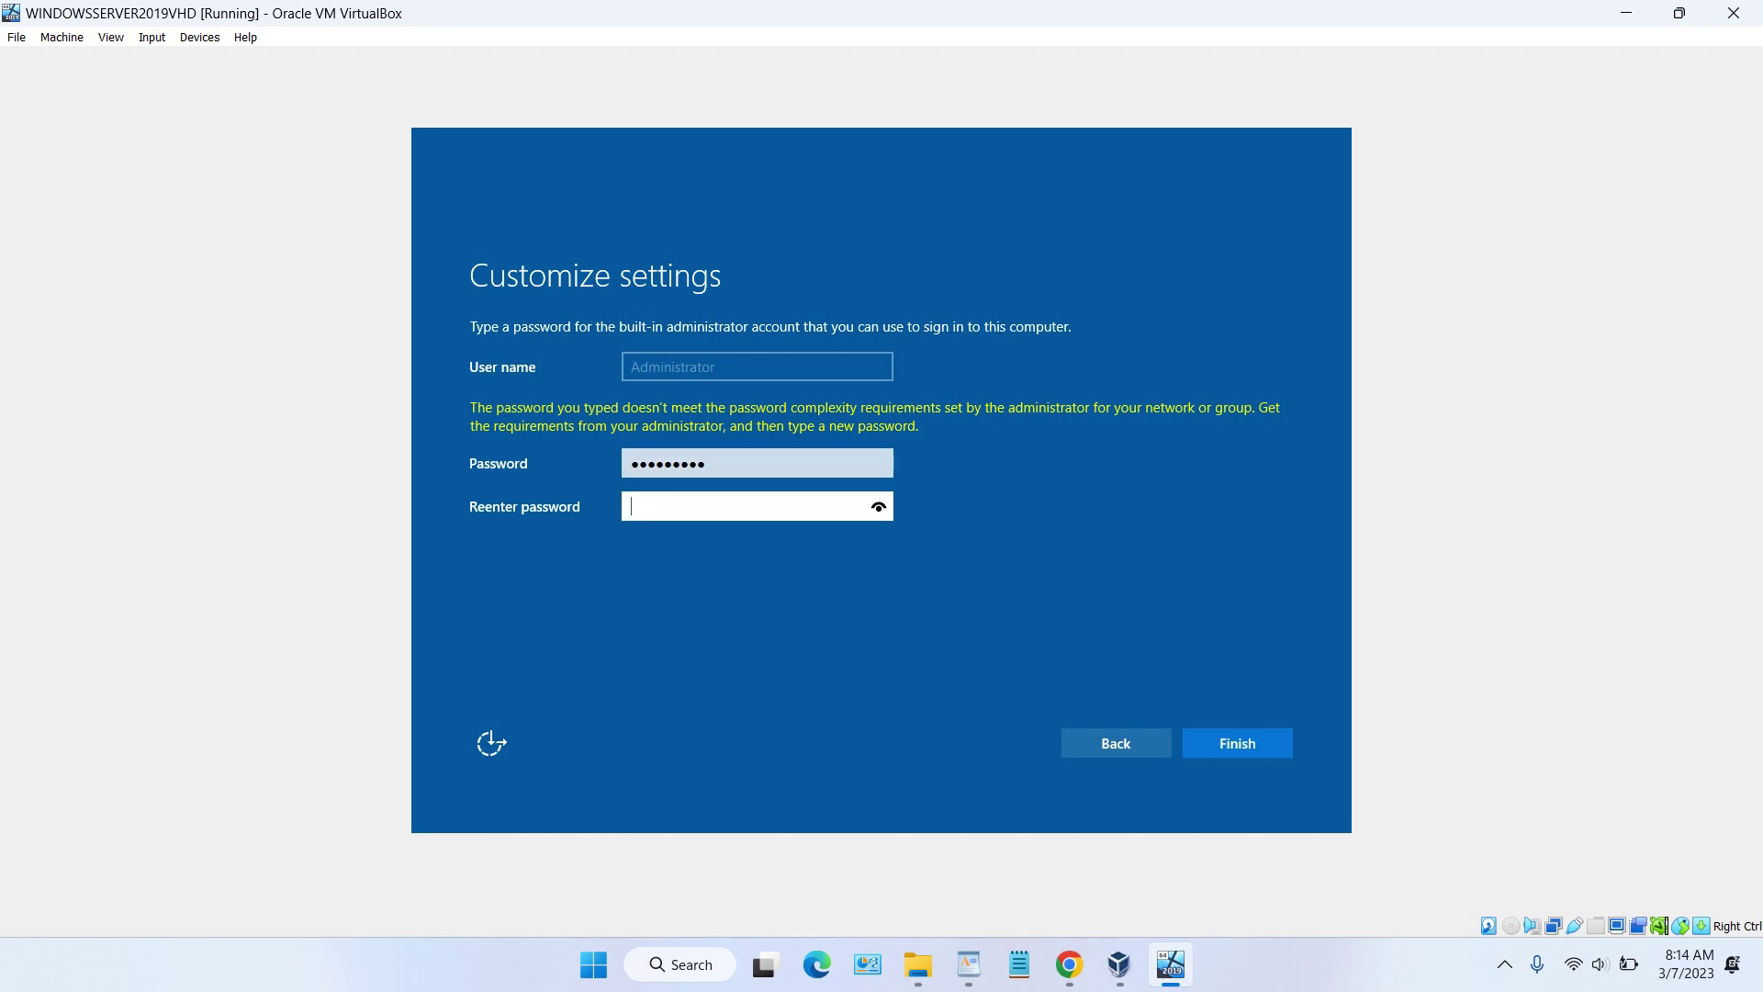
text(*********)
key(Return)
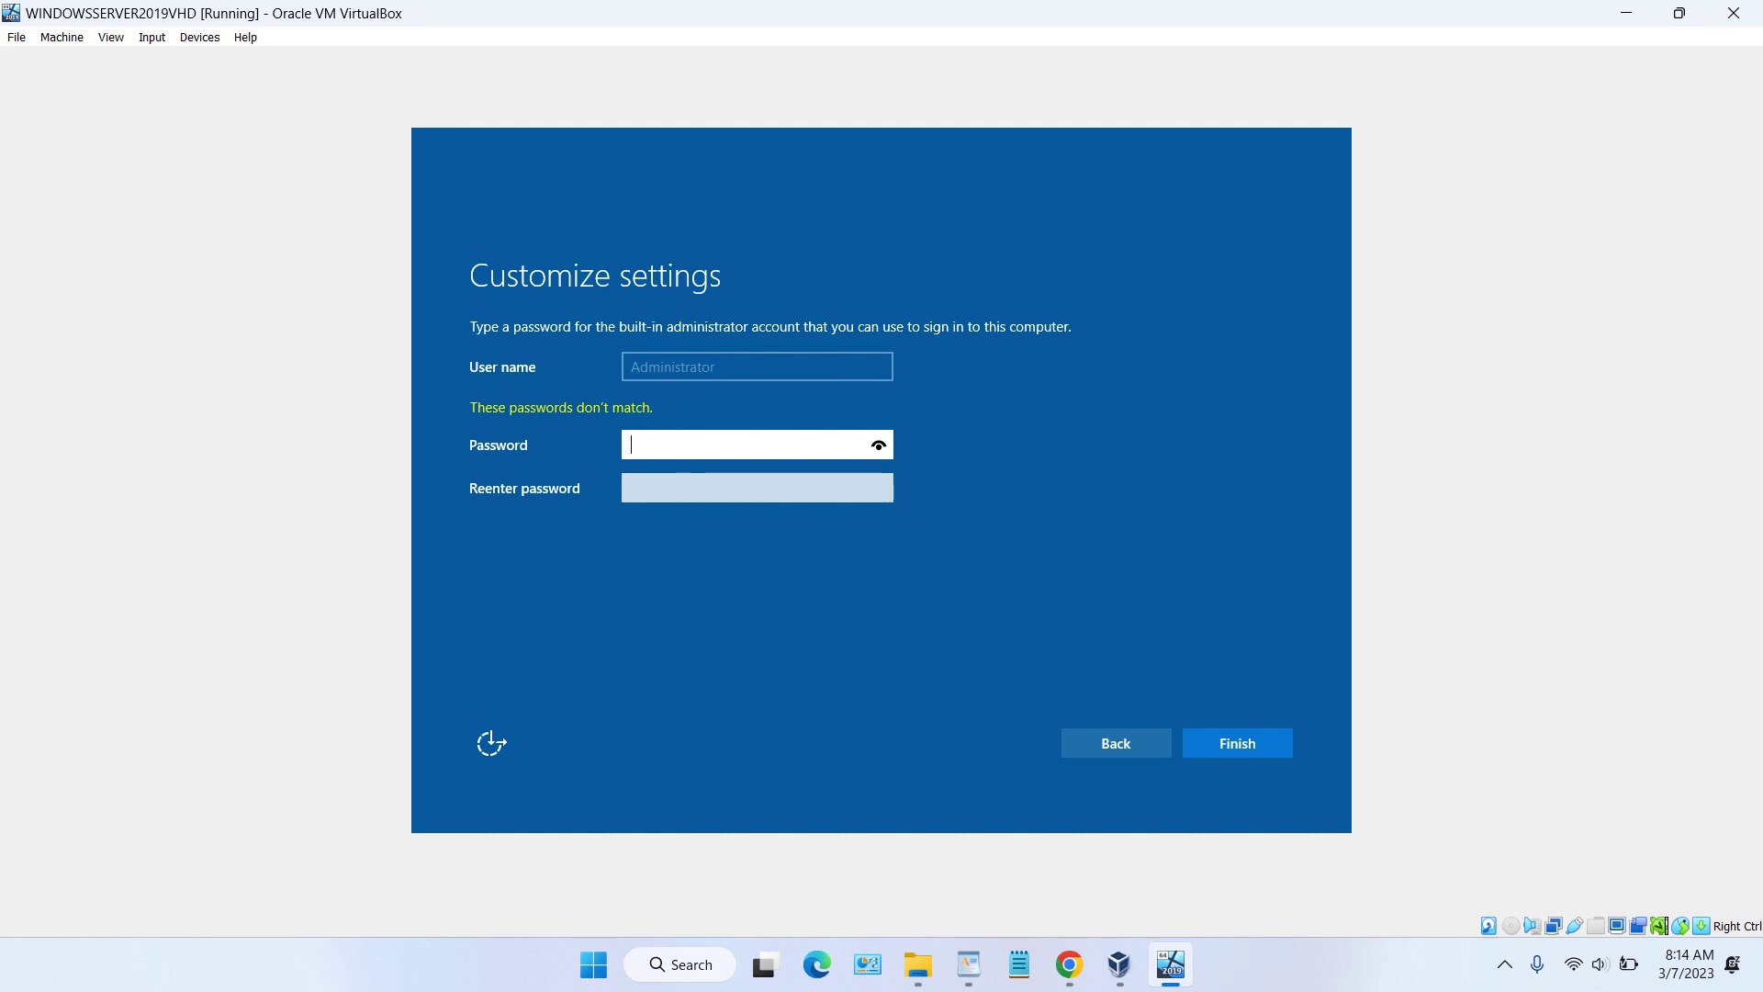
text(*********)
key(Tab)
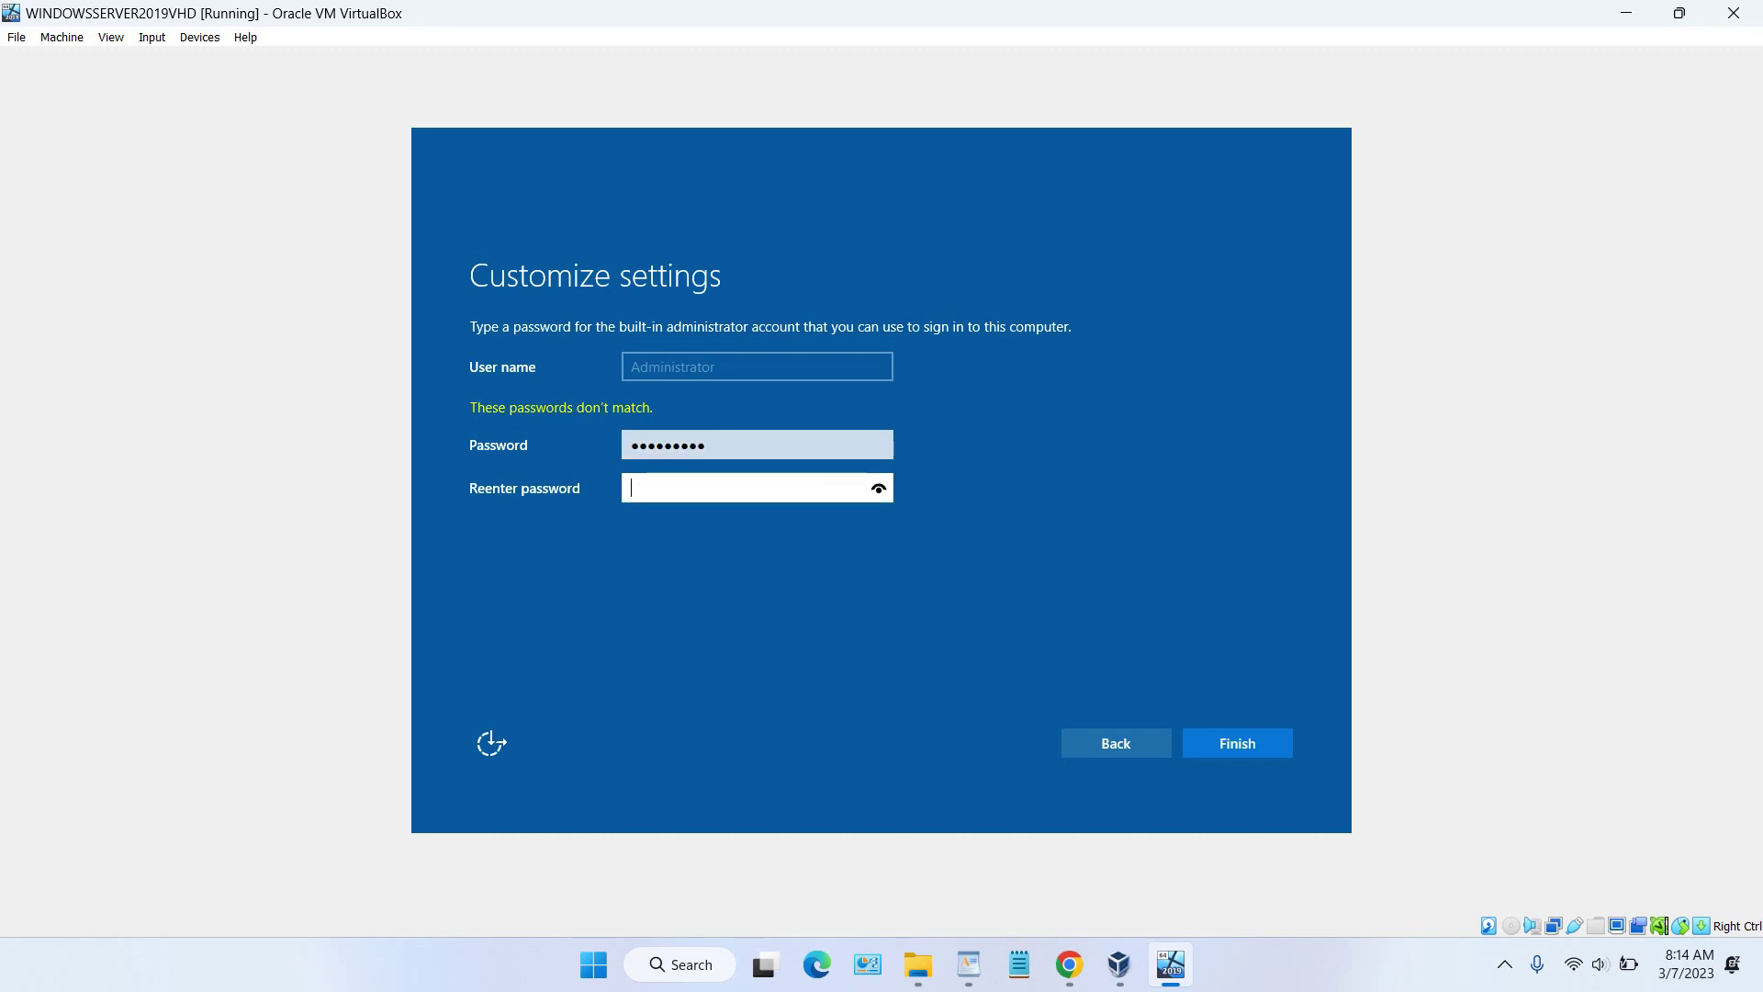
text(*********)
key(Tab)
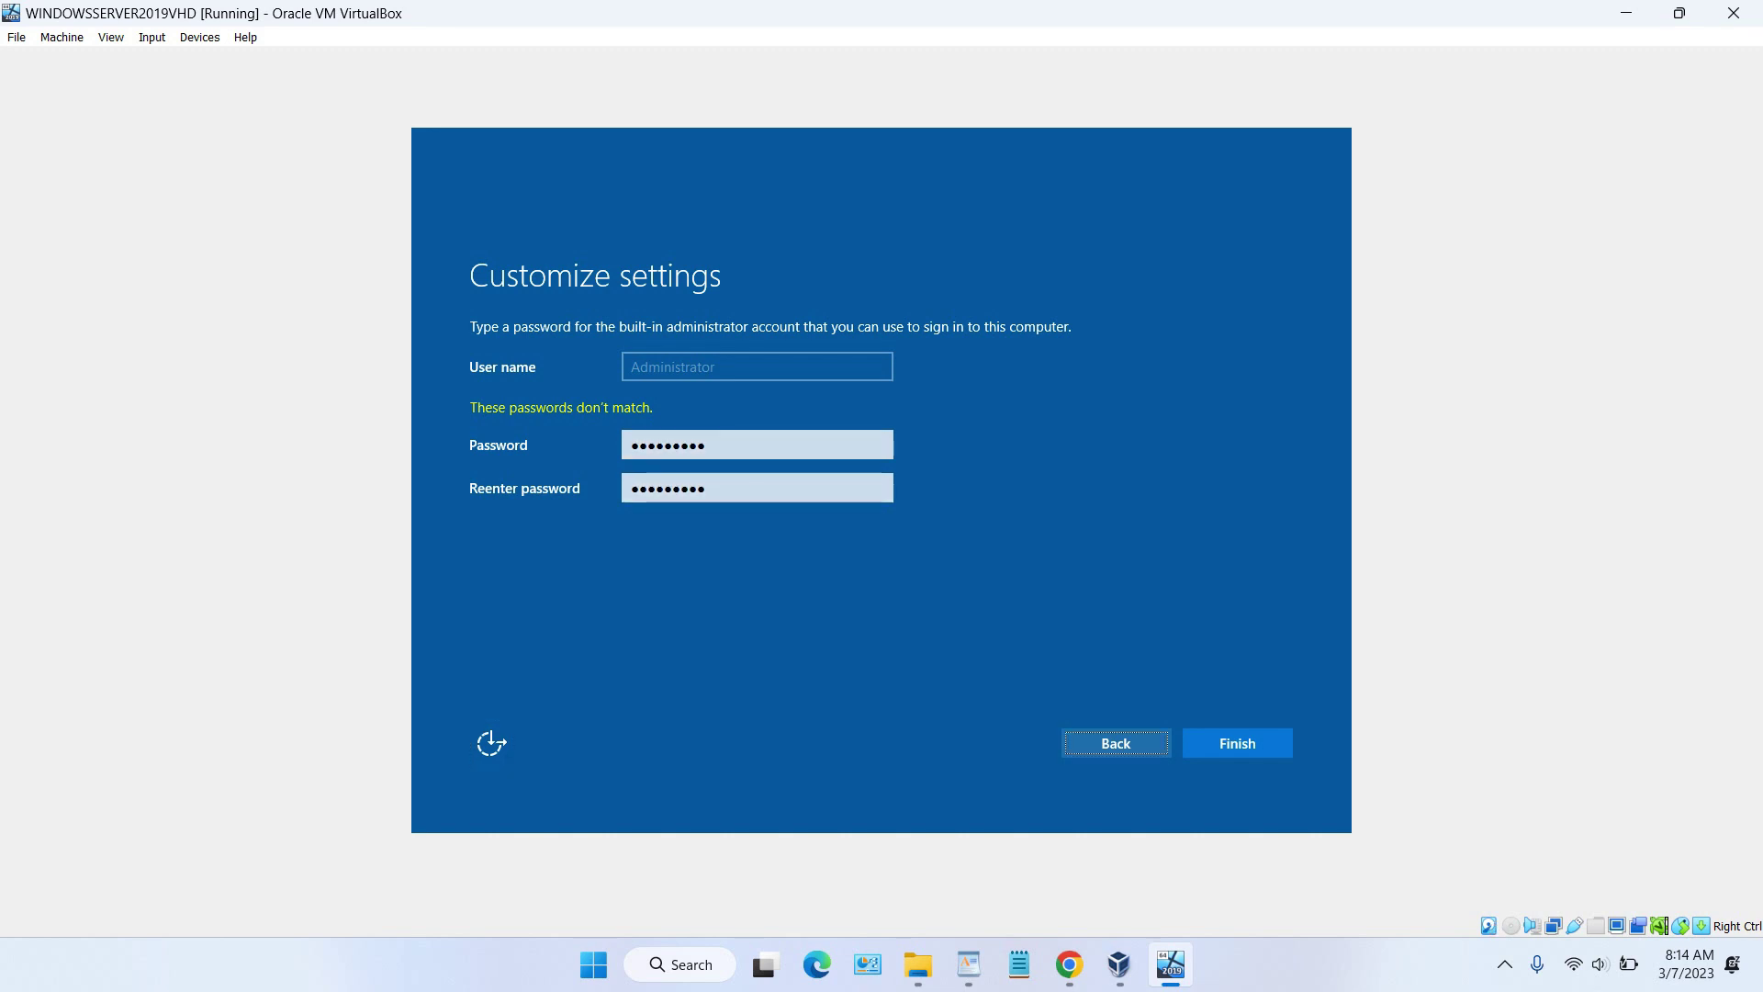
key(Tab)
key(Return)
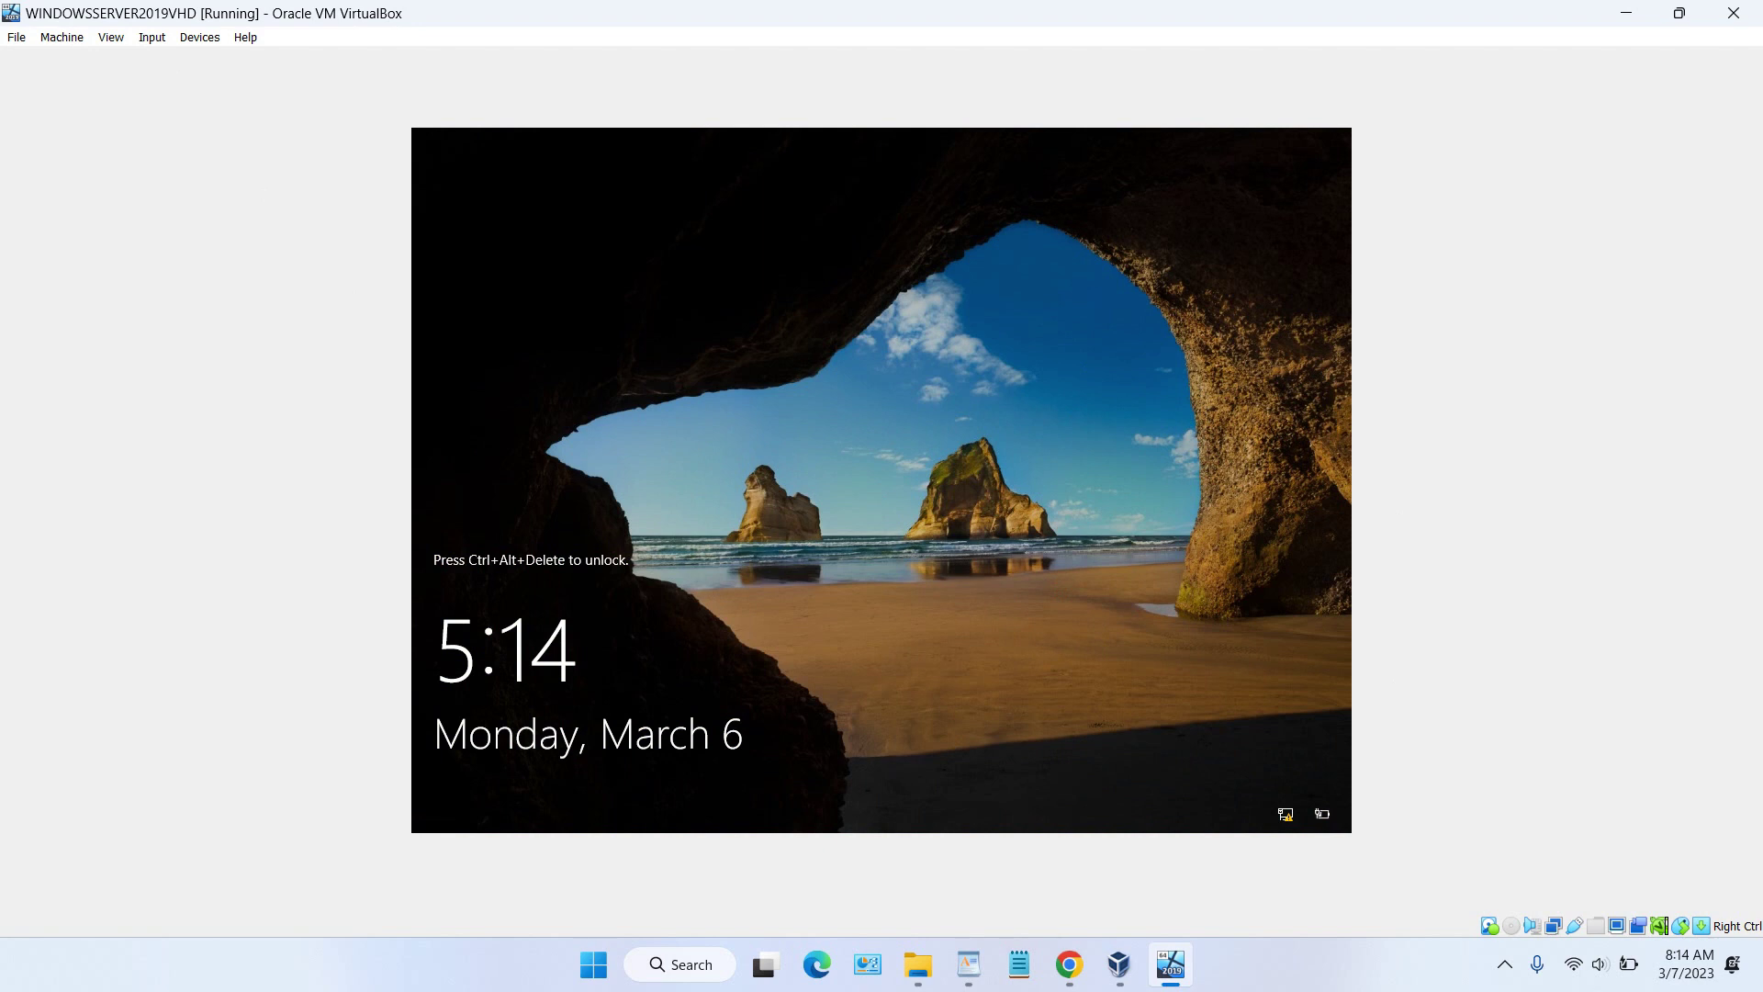
Step: Send Ctrl-Alt-Del through Input > Keyboard and sign in with the Administrator password
click(165, 46)
mouse_move(188, 62)
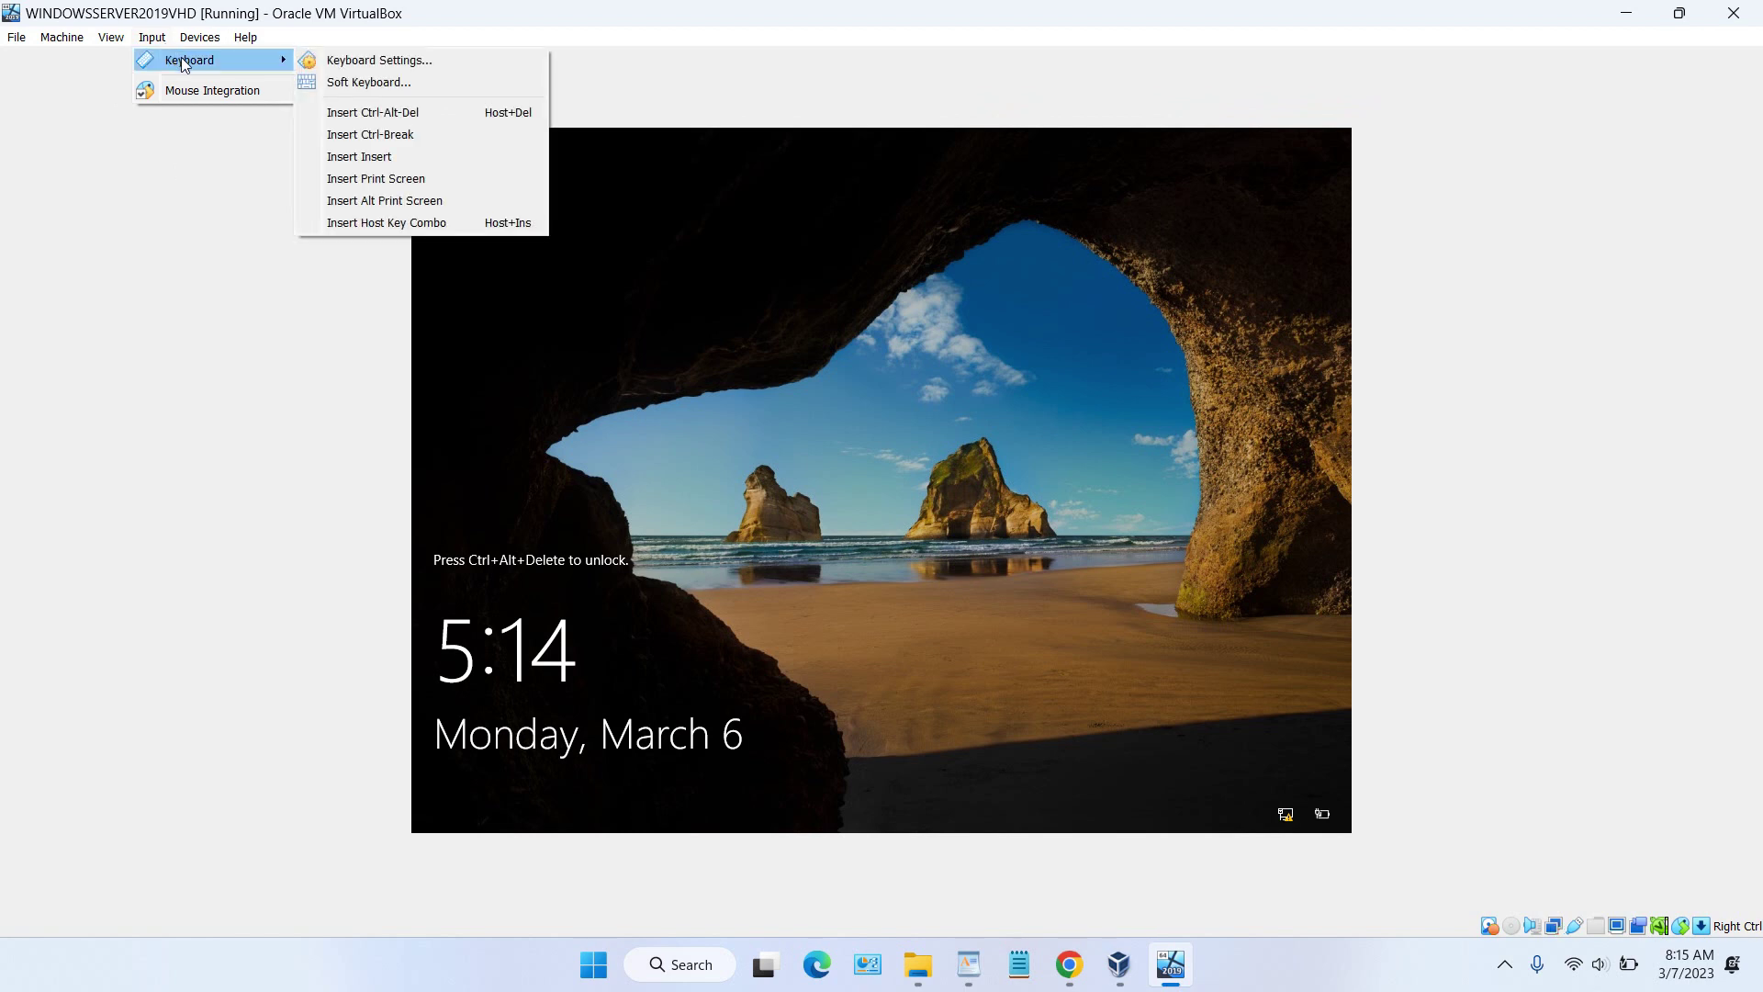
click(401, 113)
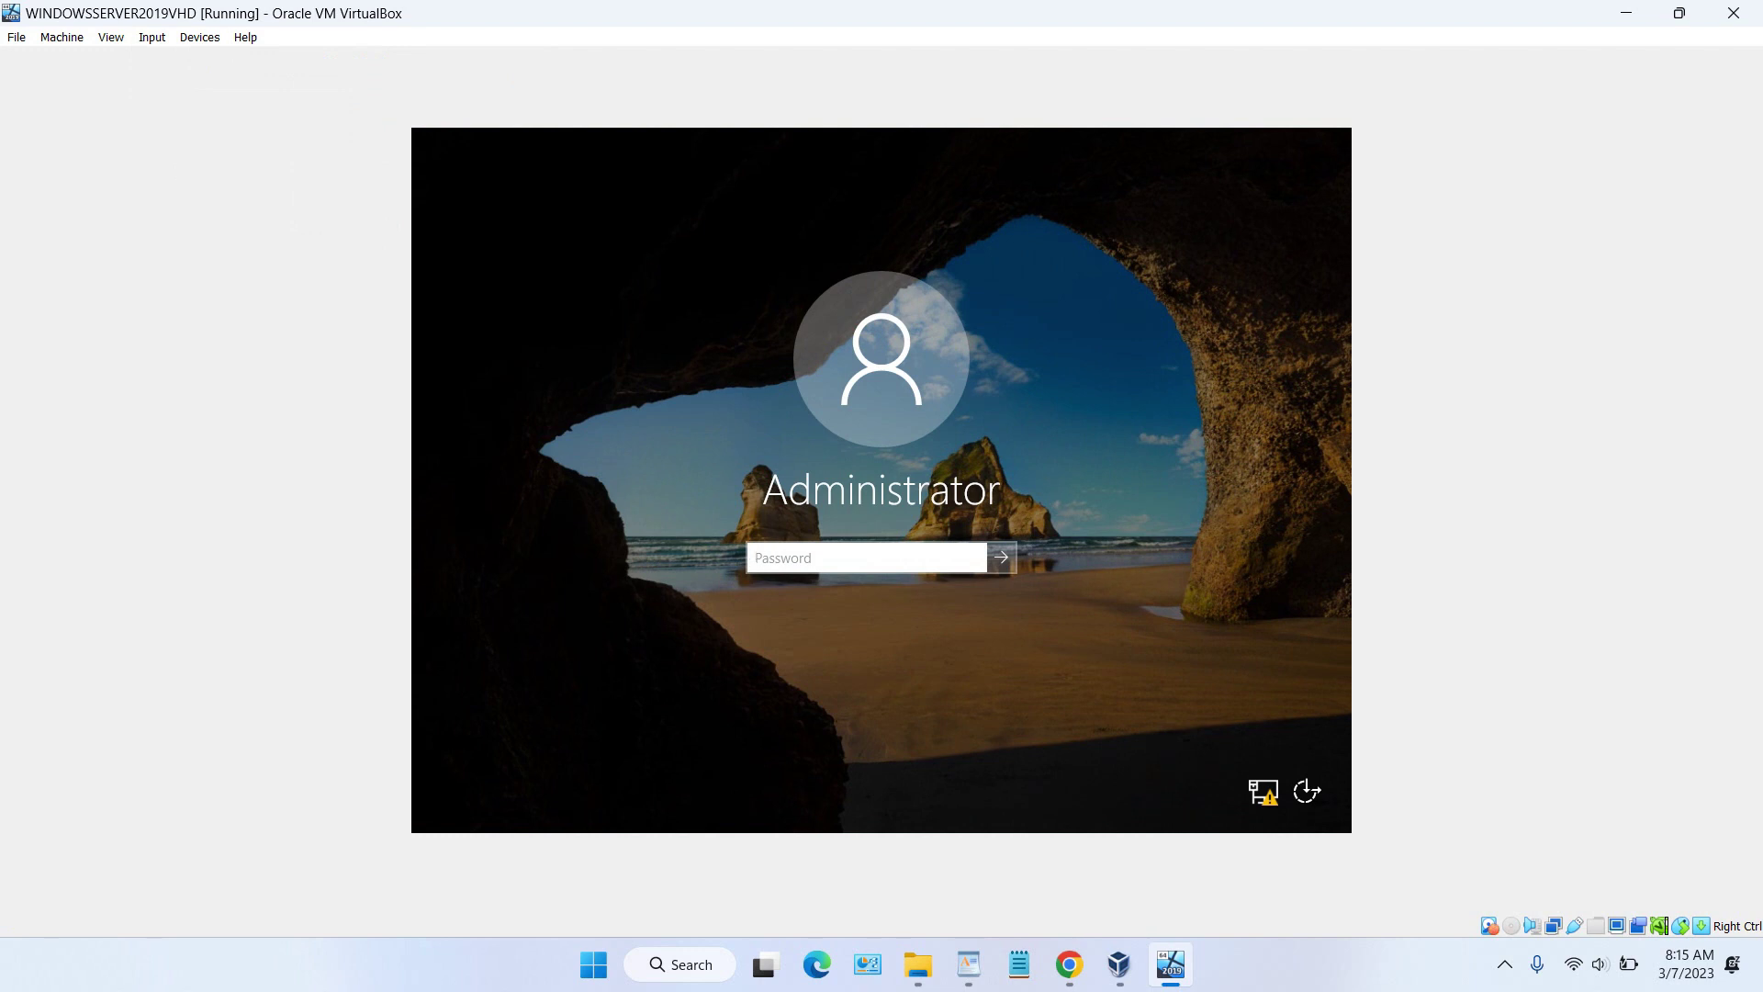
text(******)
key(BackSpace)
key(BackSpace)
key(BackSpace)
key(BackSpace)
key(BackSpace)
key(BackSpace)
text(*********)
key(Return)
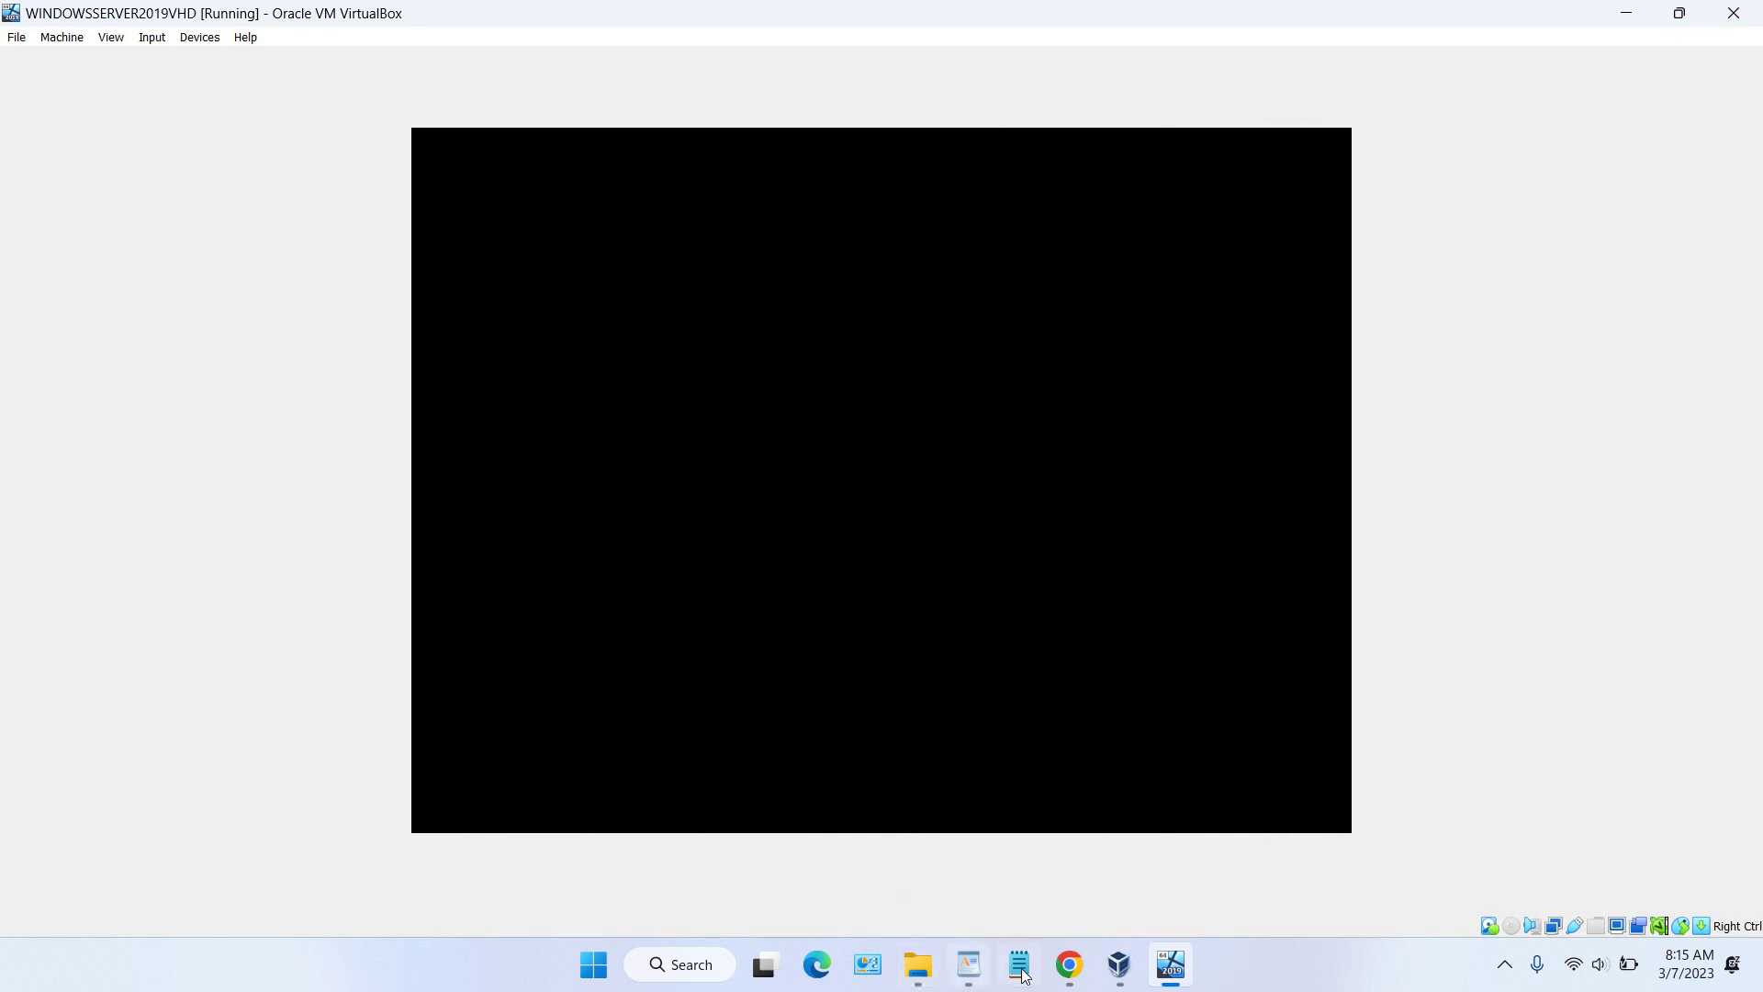
Step: Review the English entry on the Windows Server 2019 download page, then minimize Chrome to reveal the VM
click(1069, 964)
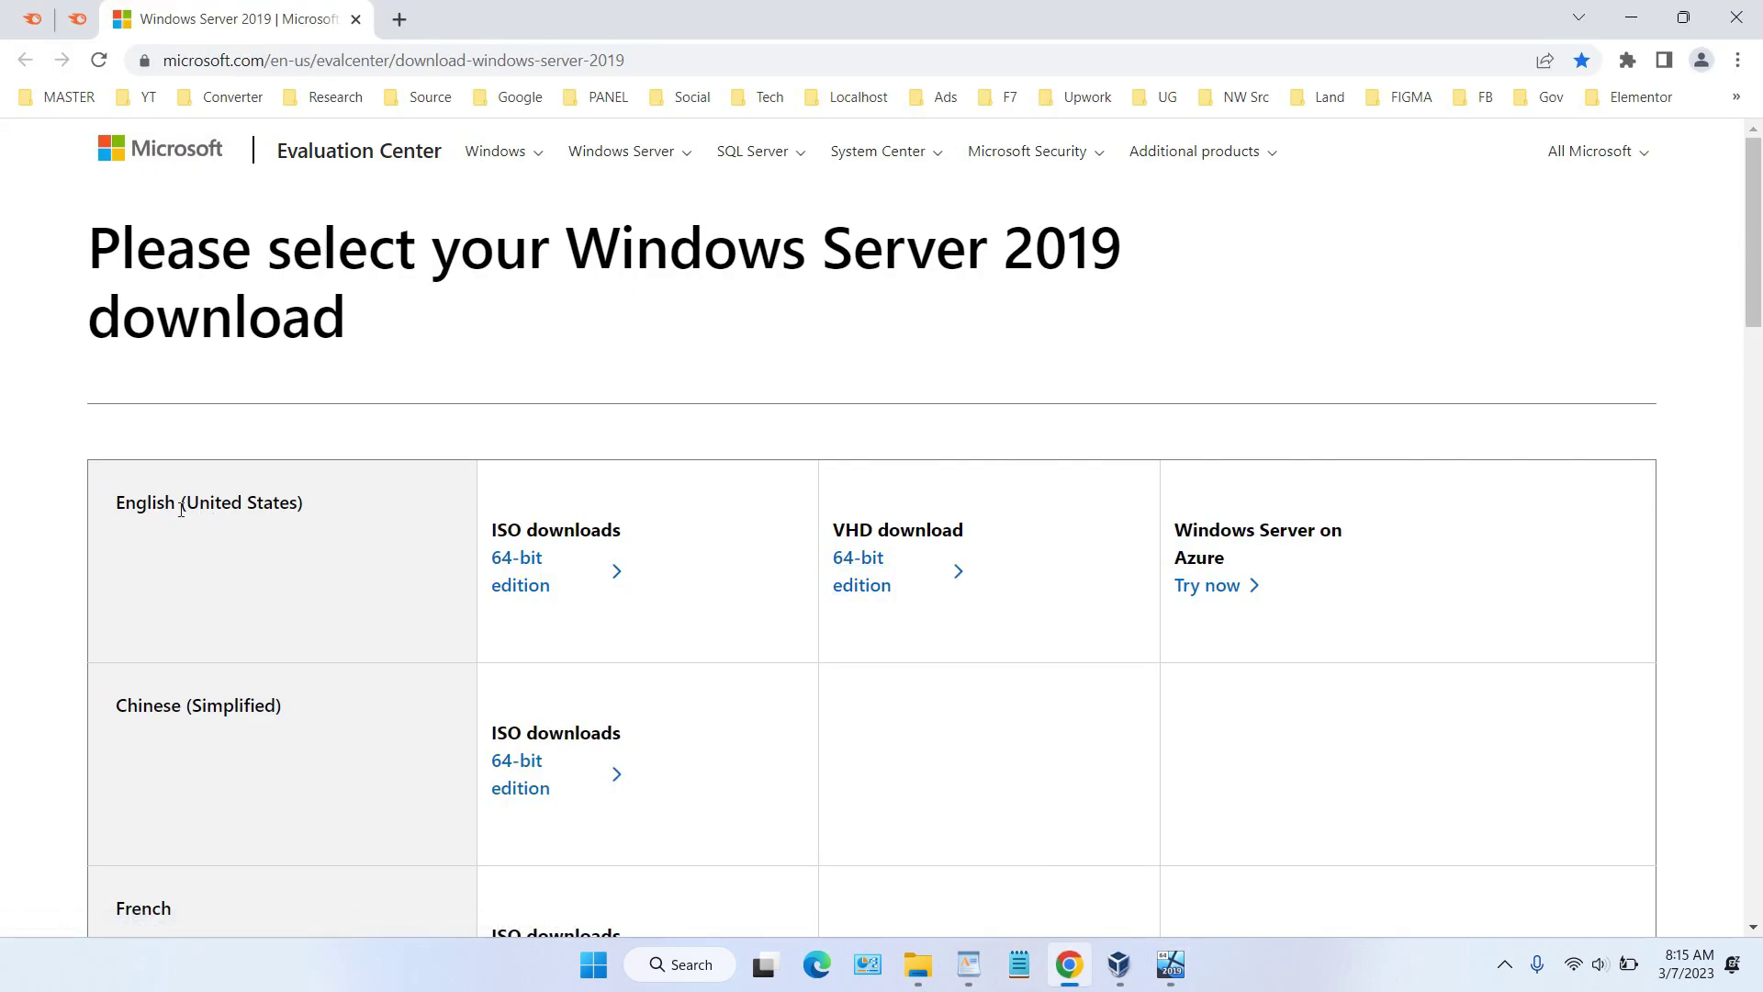
drag(175, 504, 103, 505)
click(1631, 17)
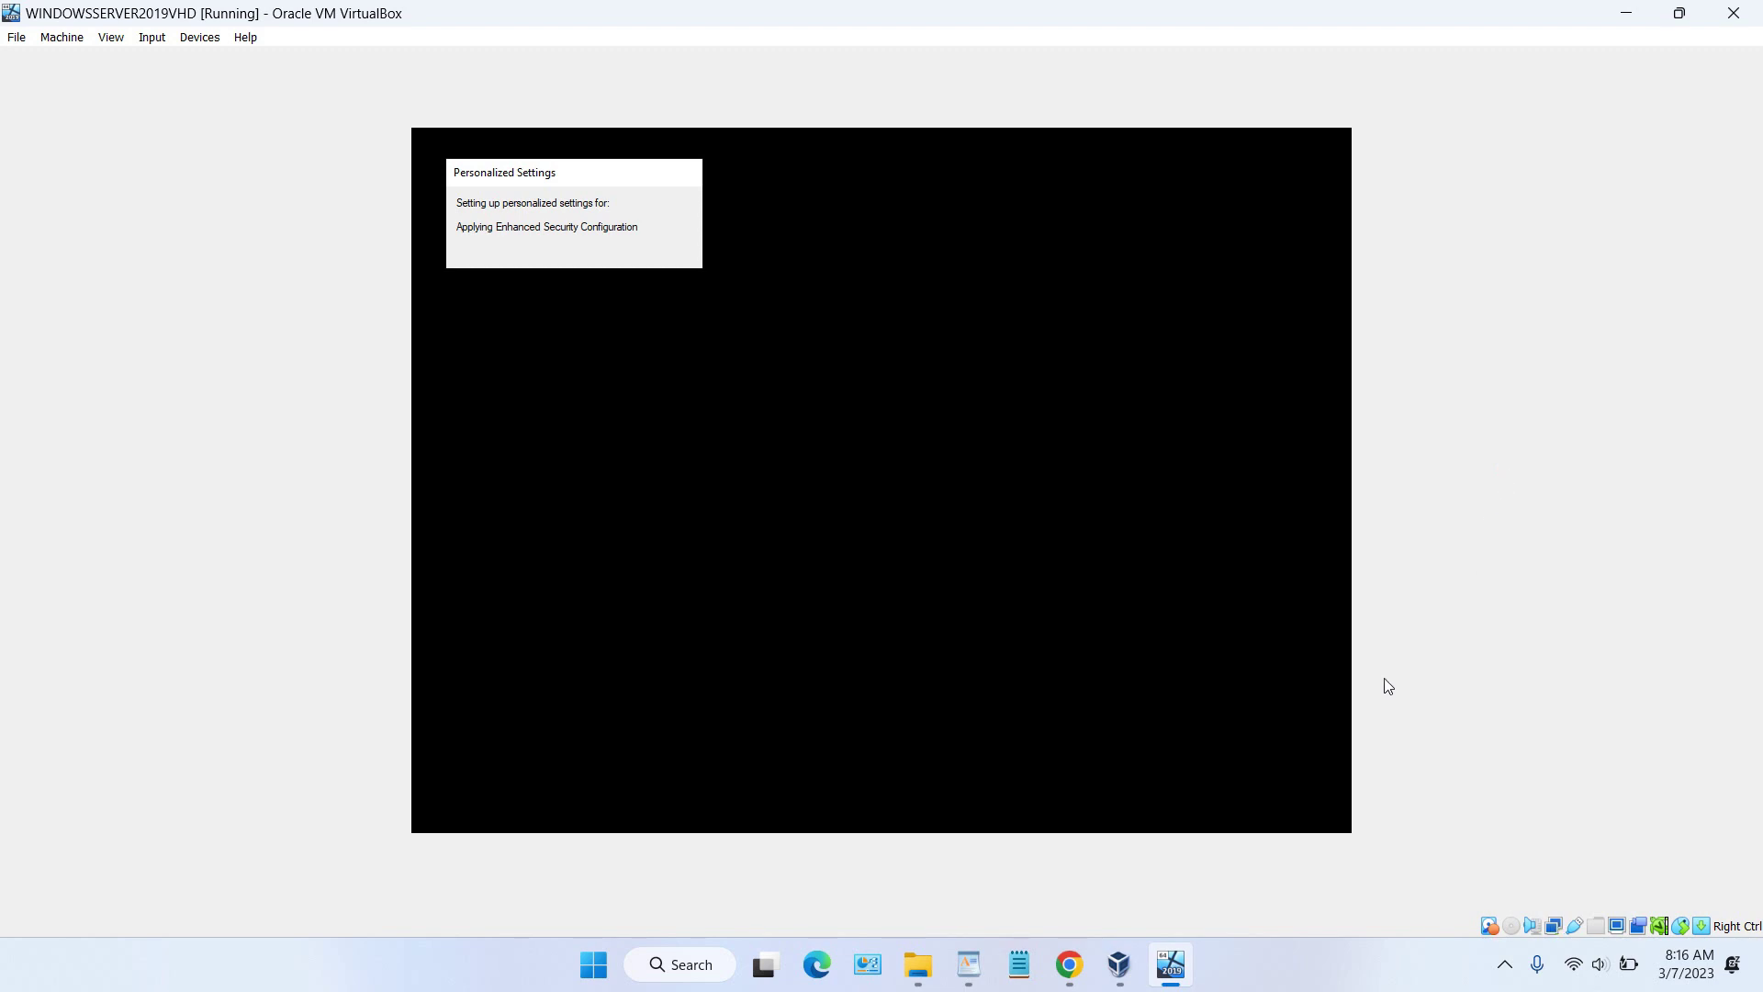
click(1085, 957)
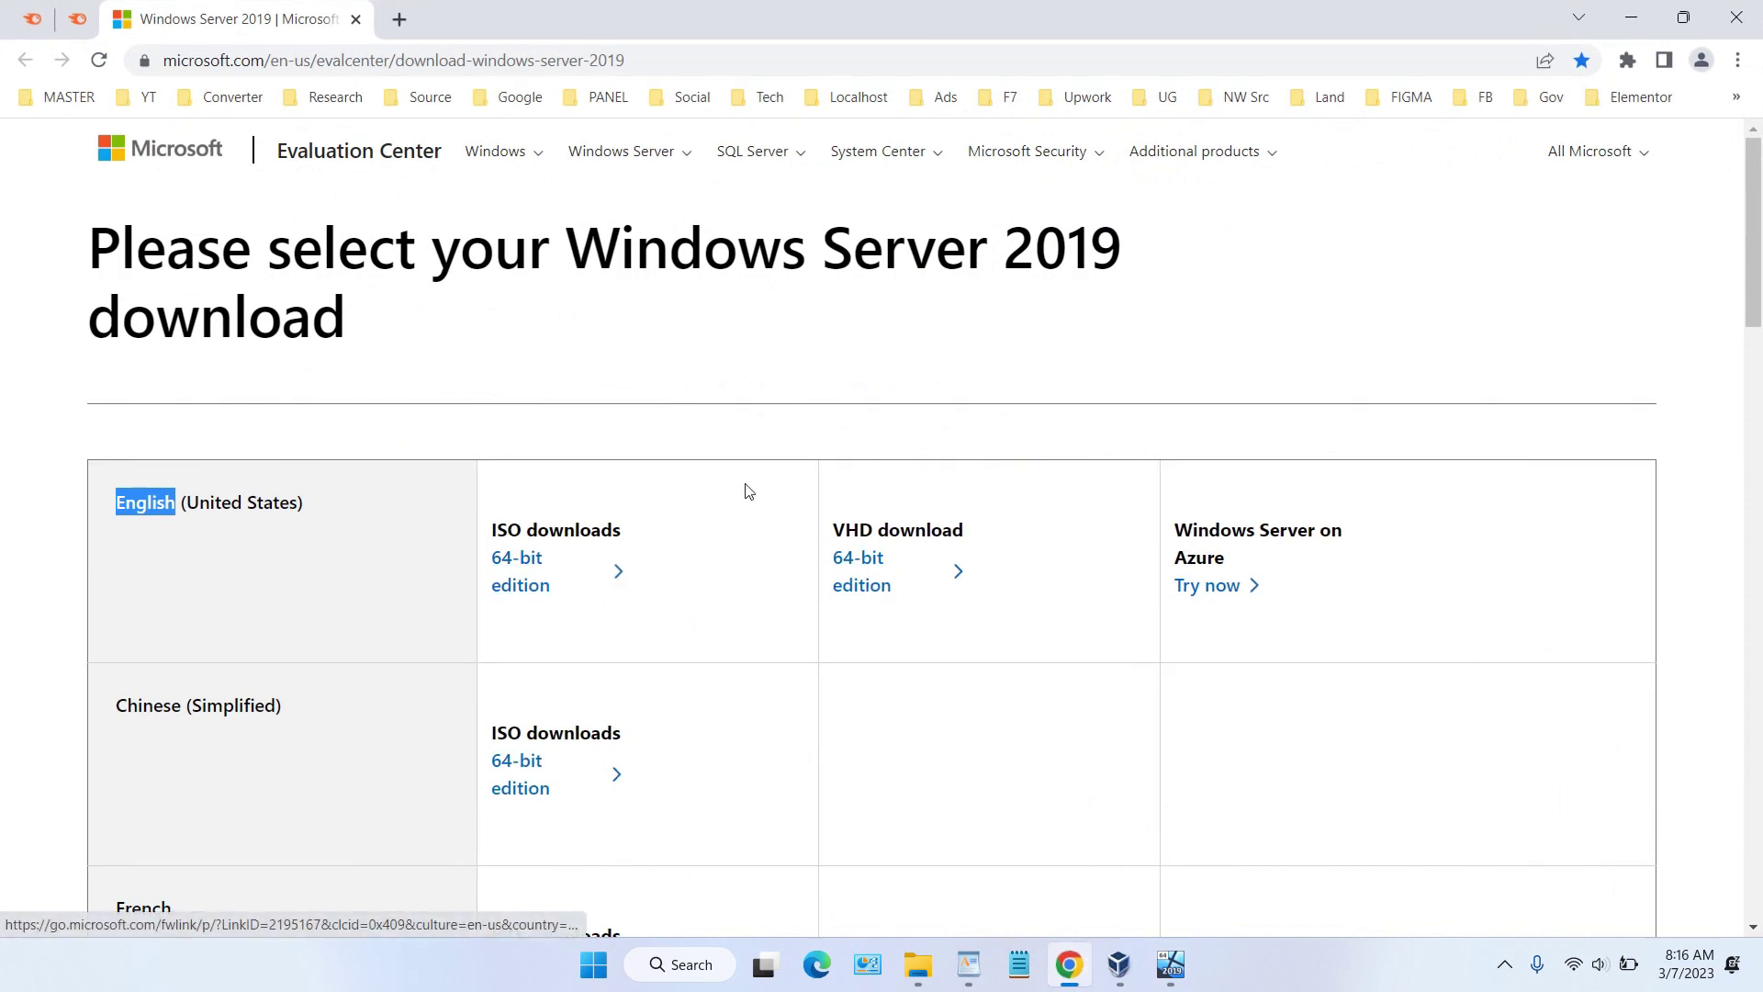
click(1632, 19)
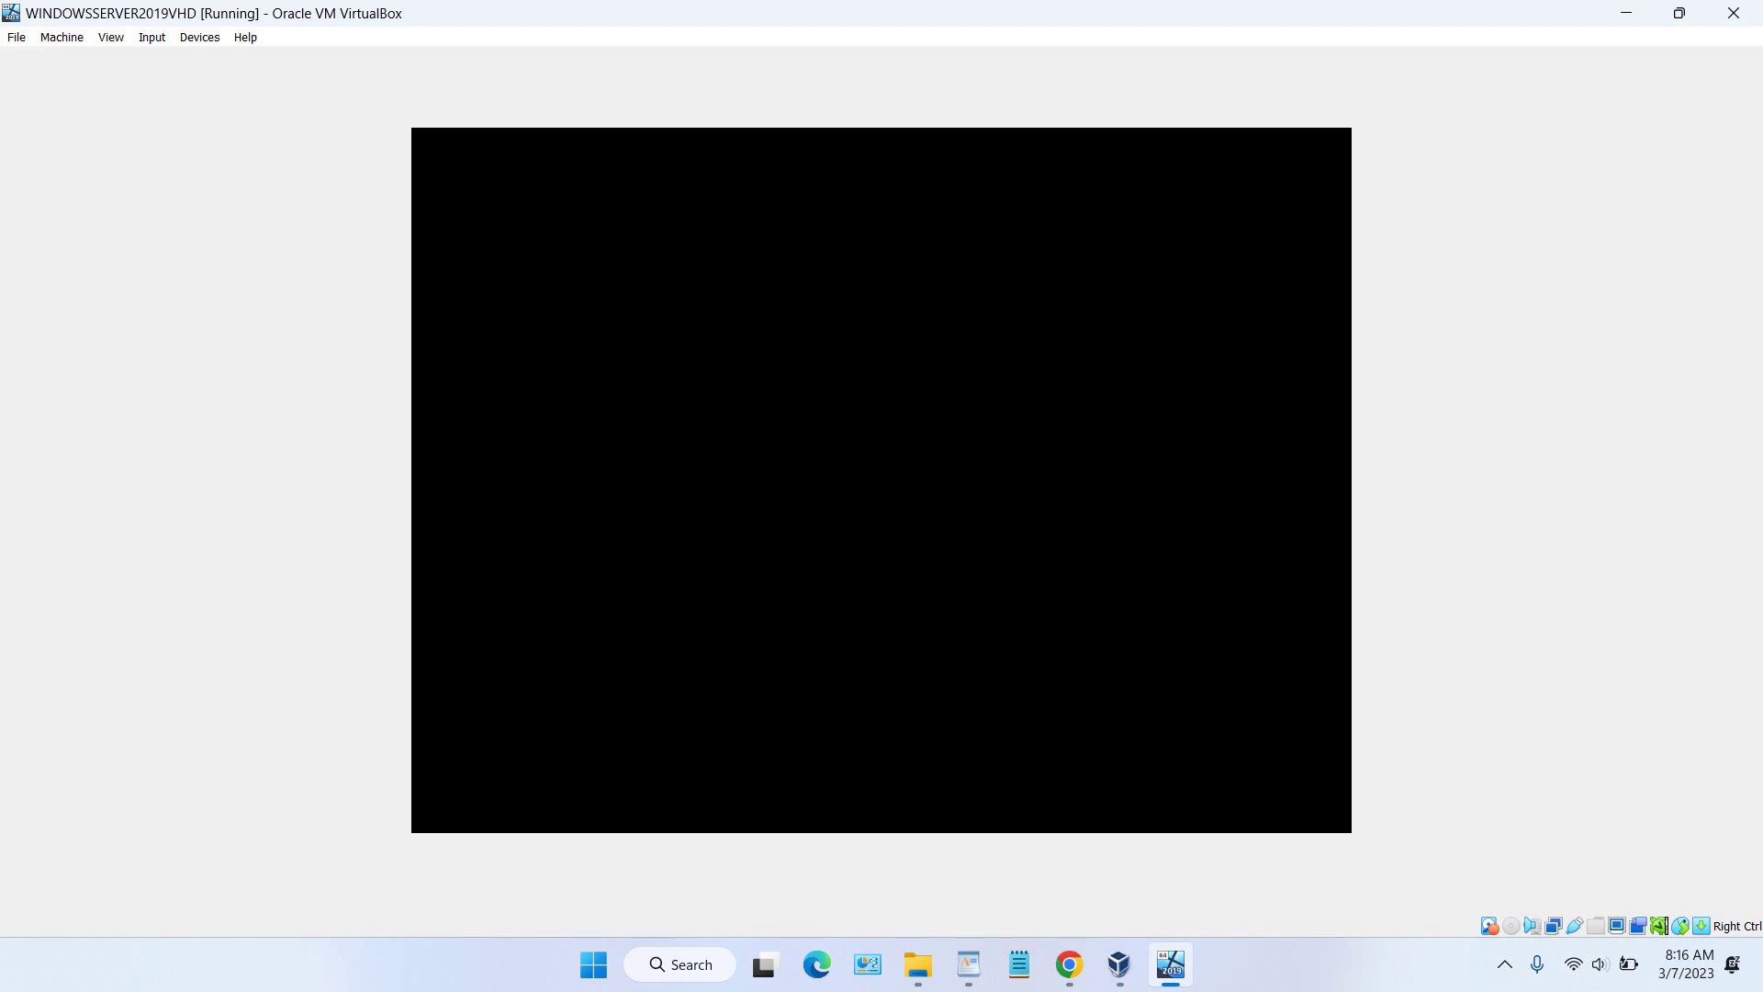
Step: Switch the WINDOWSSERVER2019VHD window to scaled display mode with Host+C
click(1283, 970)
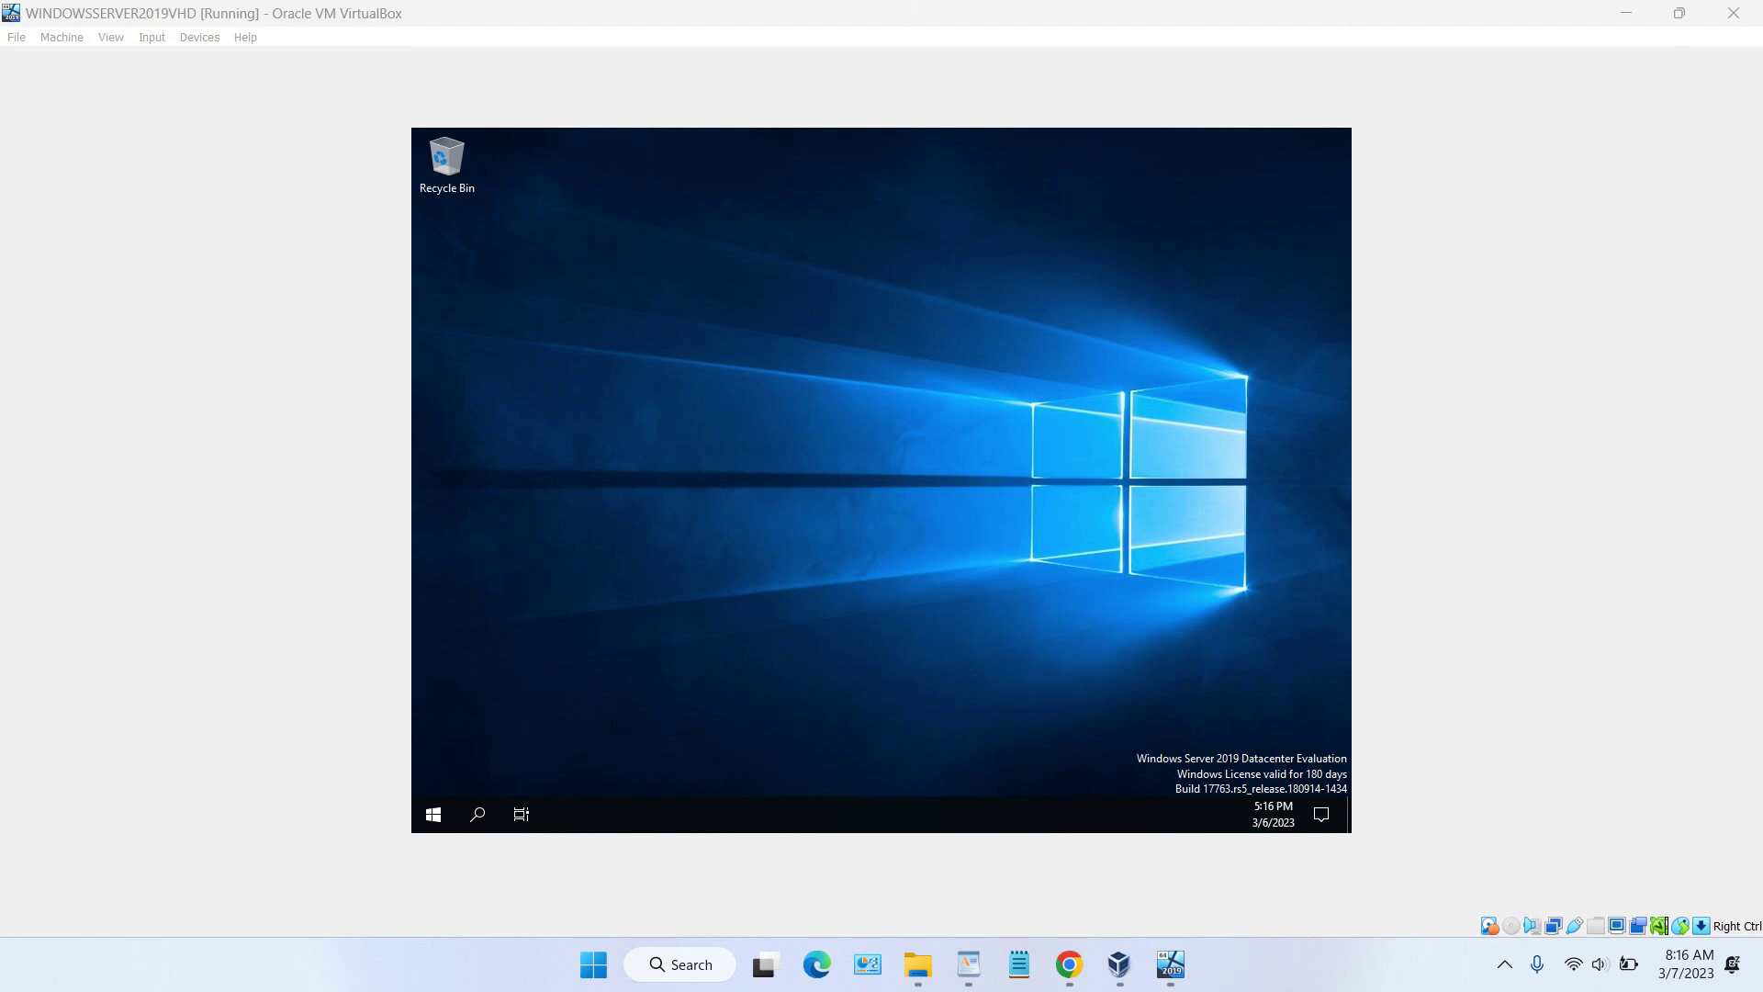
click(1491, 613)
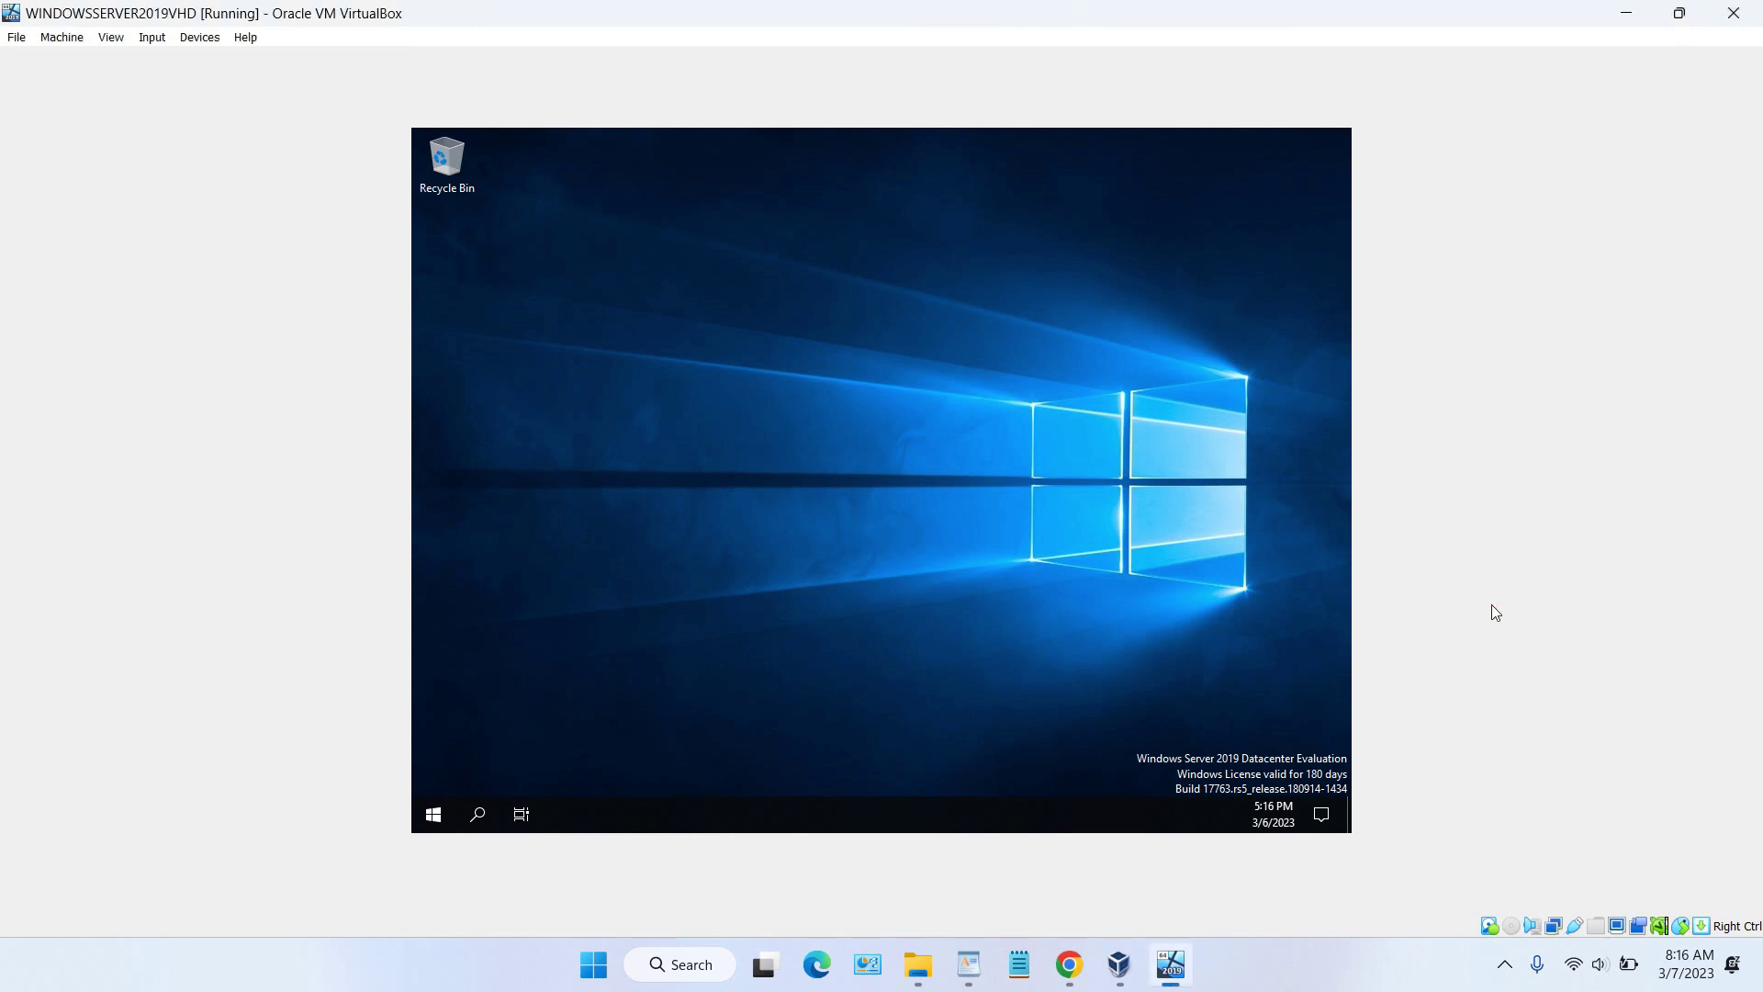
key(Control_R+c)
key(Return)
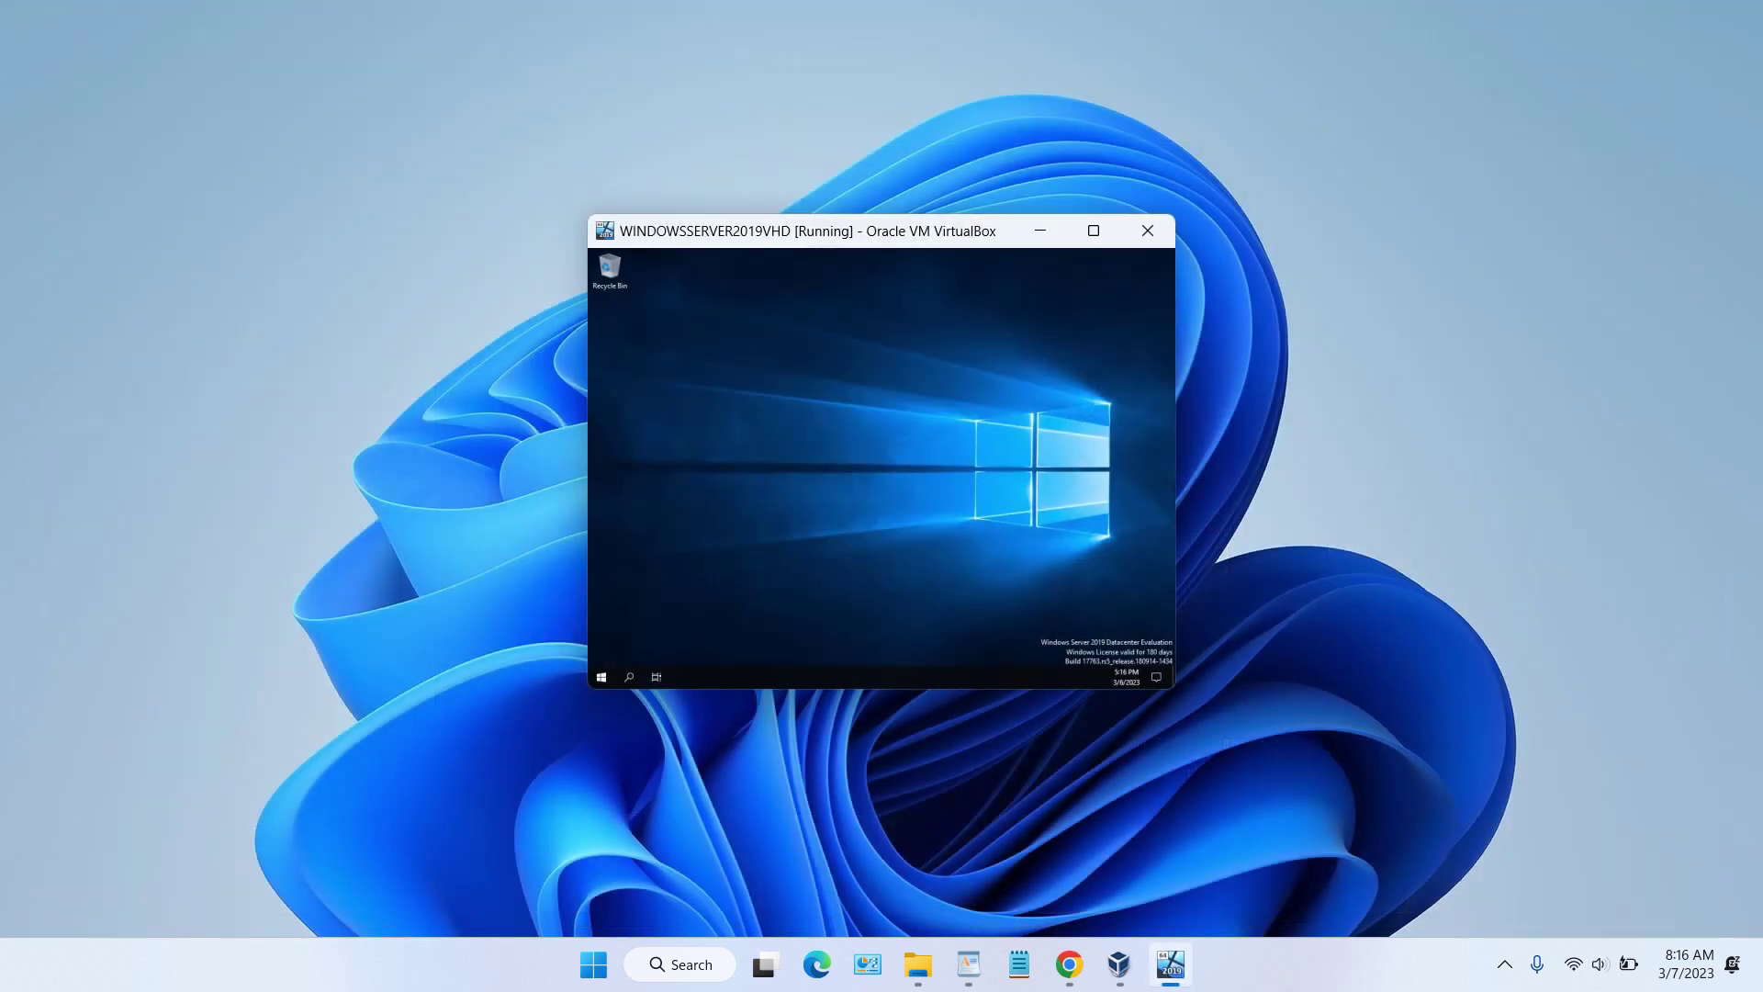
Step: Maximize, restore and re-maximize the VM window, then close it to power off the machine
click(1093, 231)
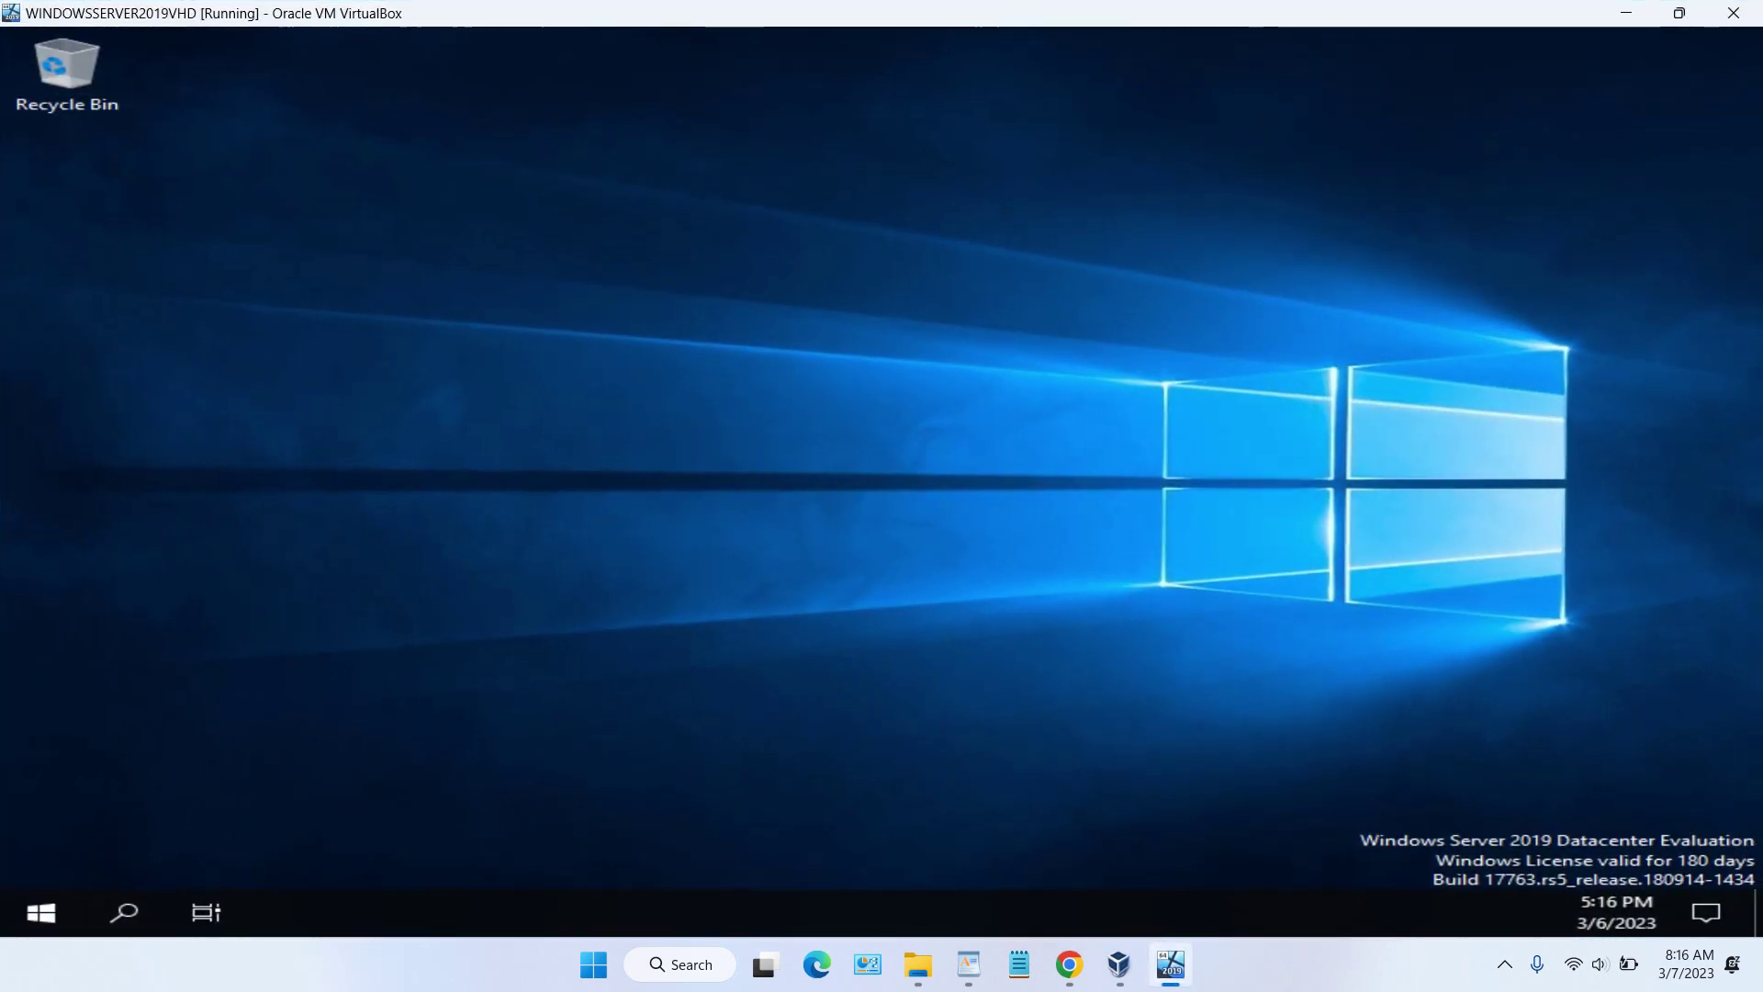
click(1679, 13)
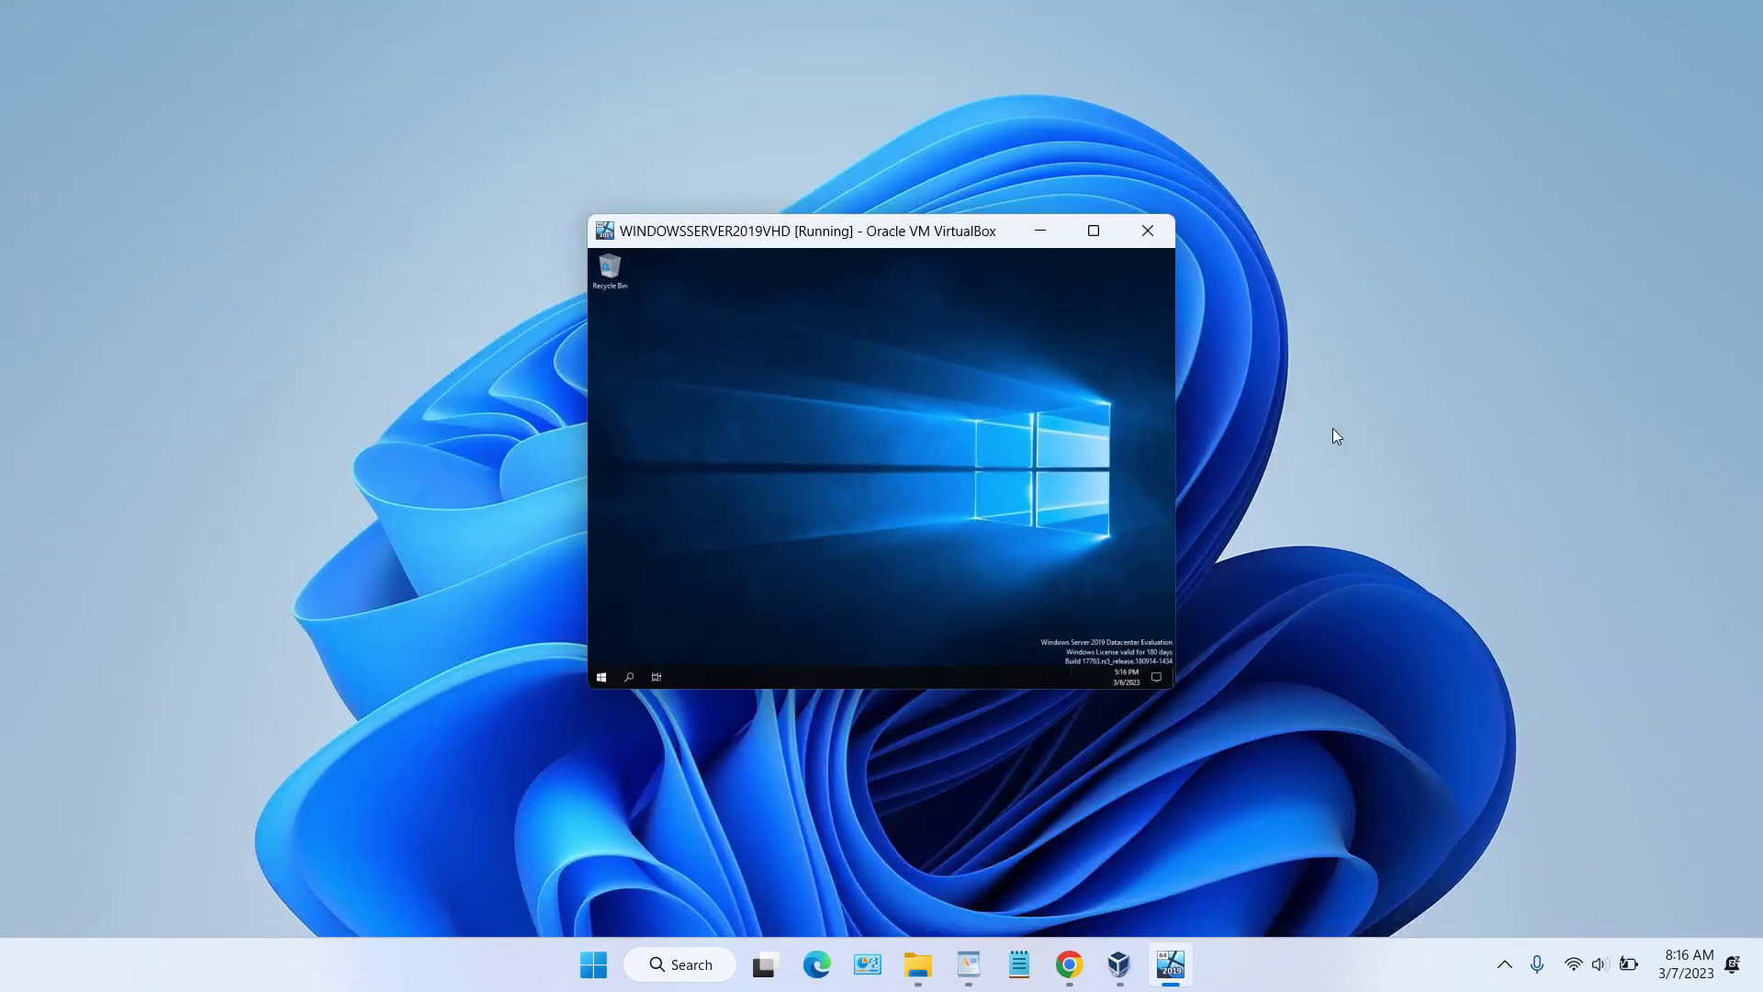
key(super+Up)
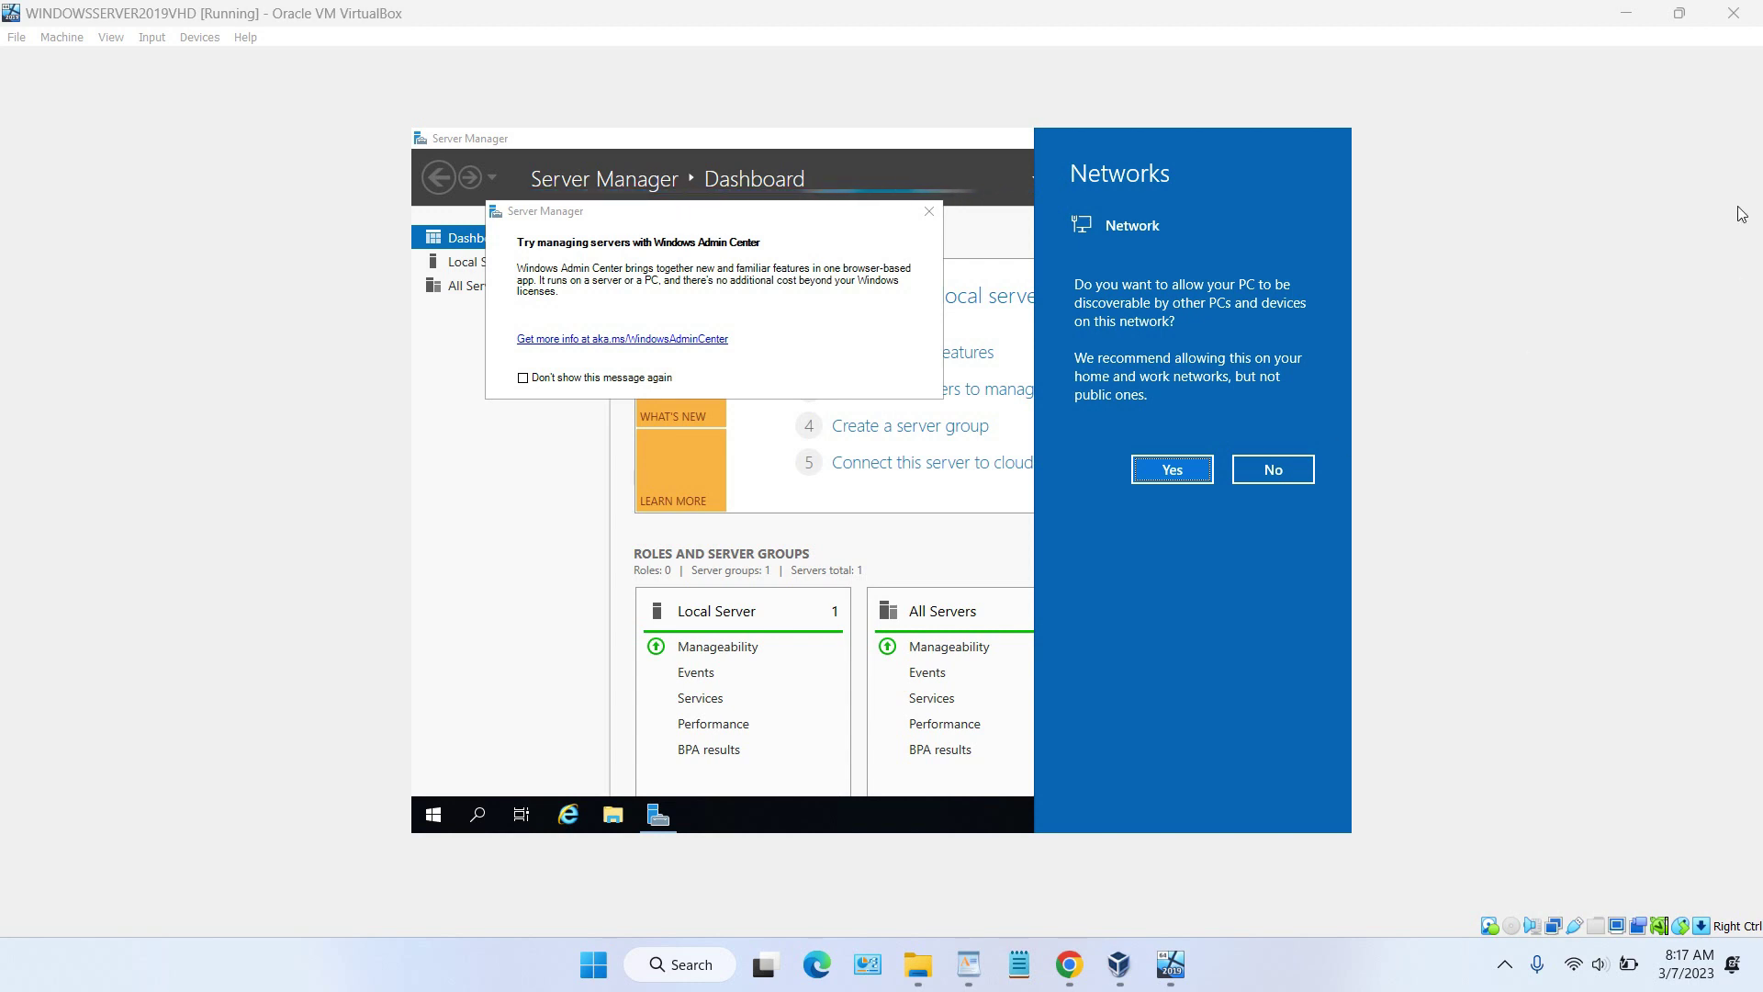
click(1733, 13)
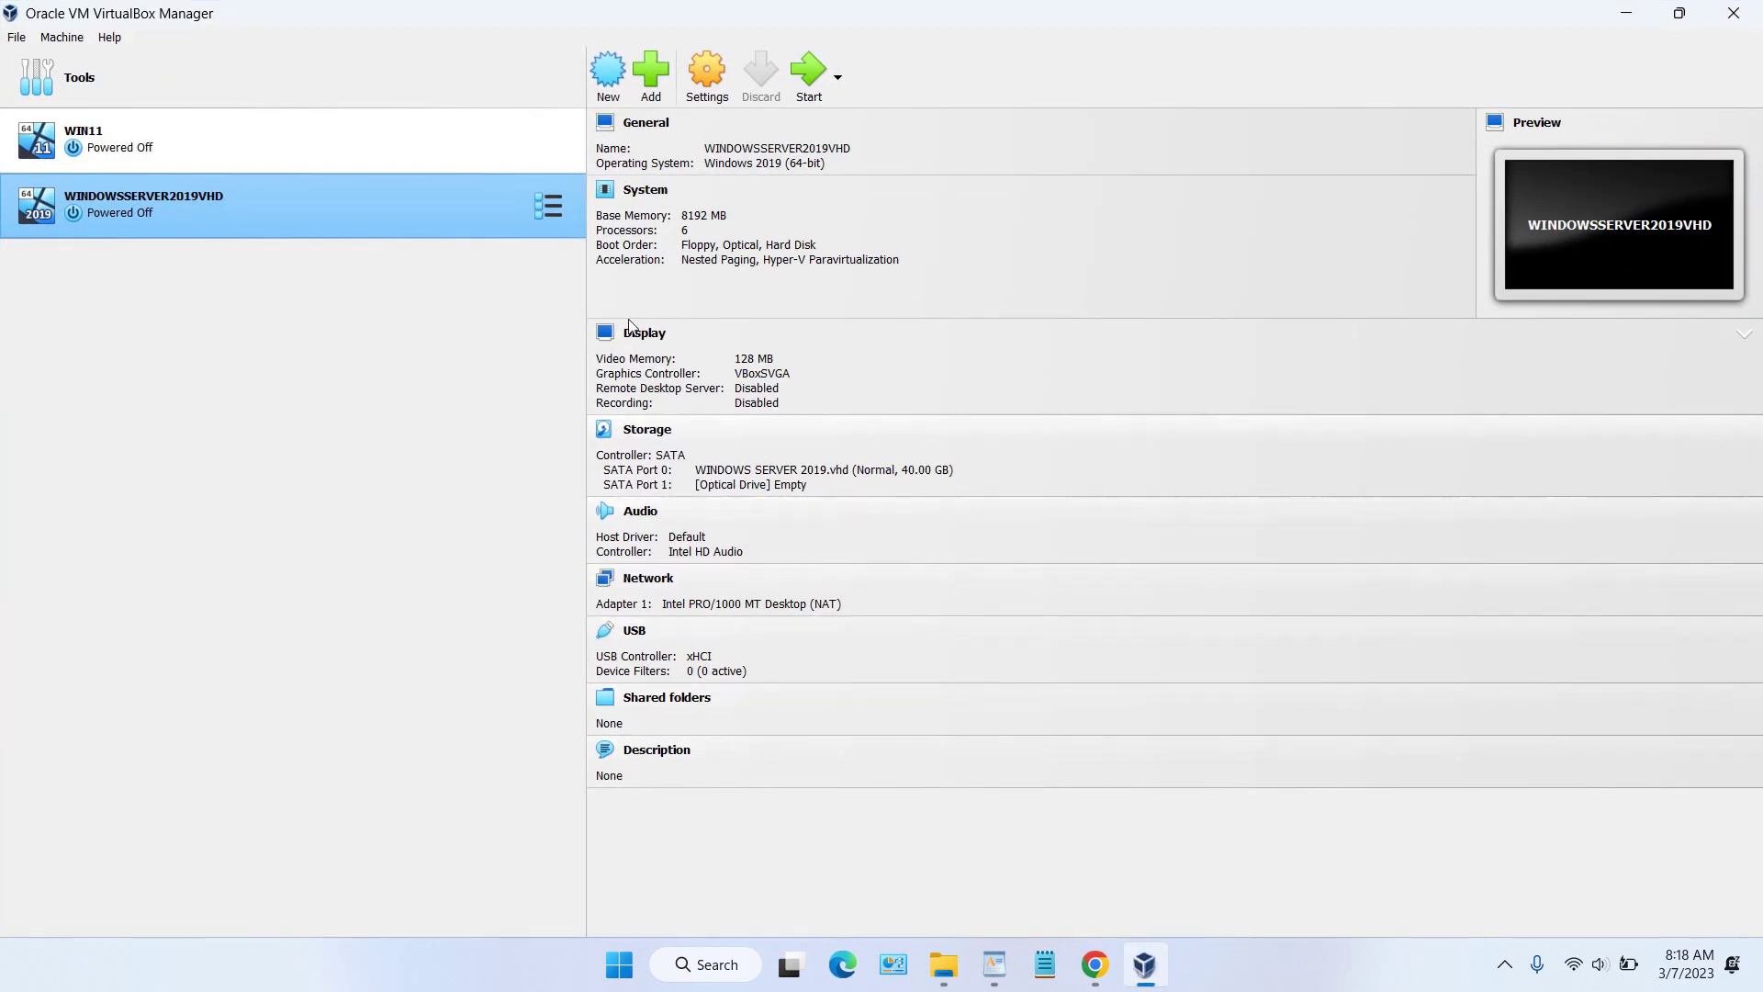
Step: Start a new VM named WINDOWSSERVER2019ISO with version Windows 2019 (64-bit)
click(610, 72)
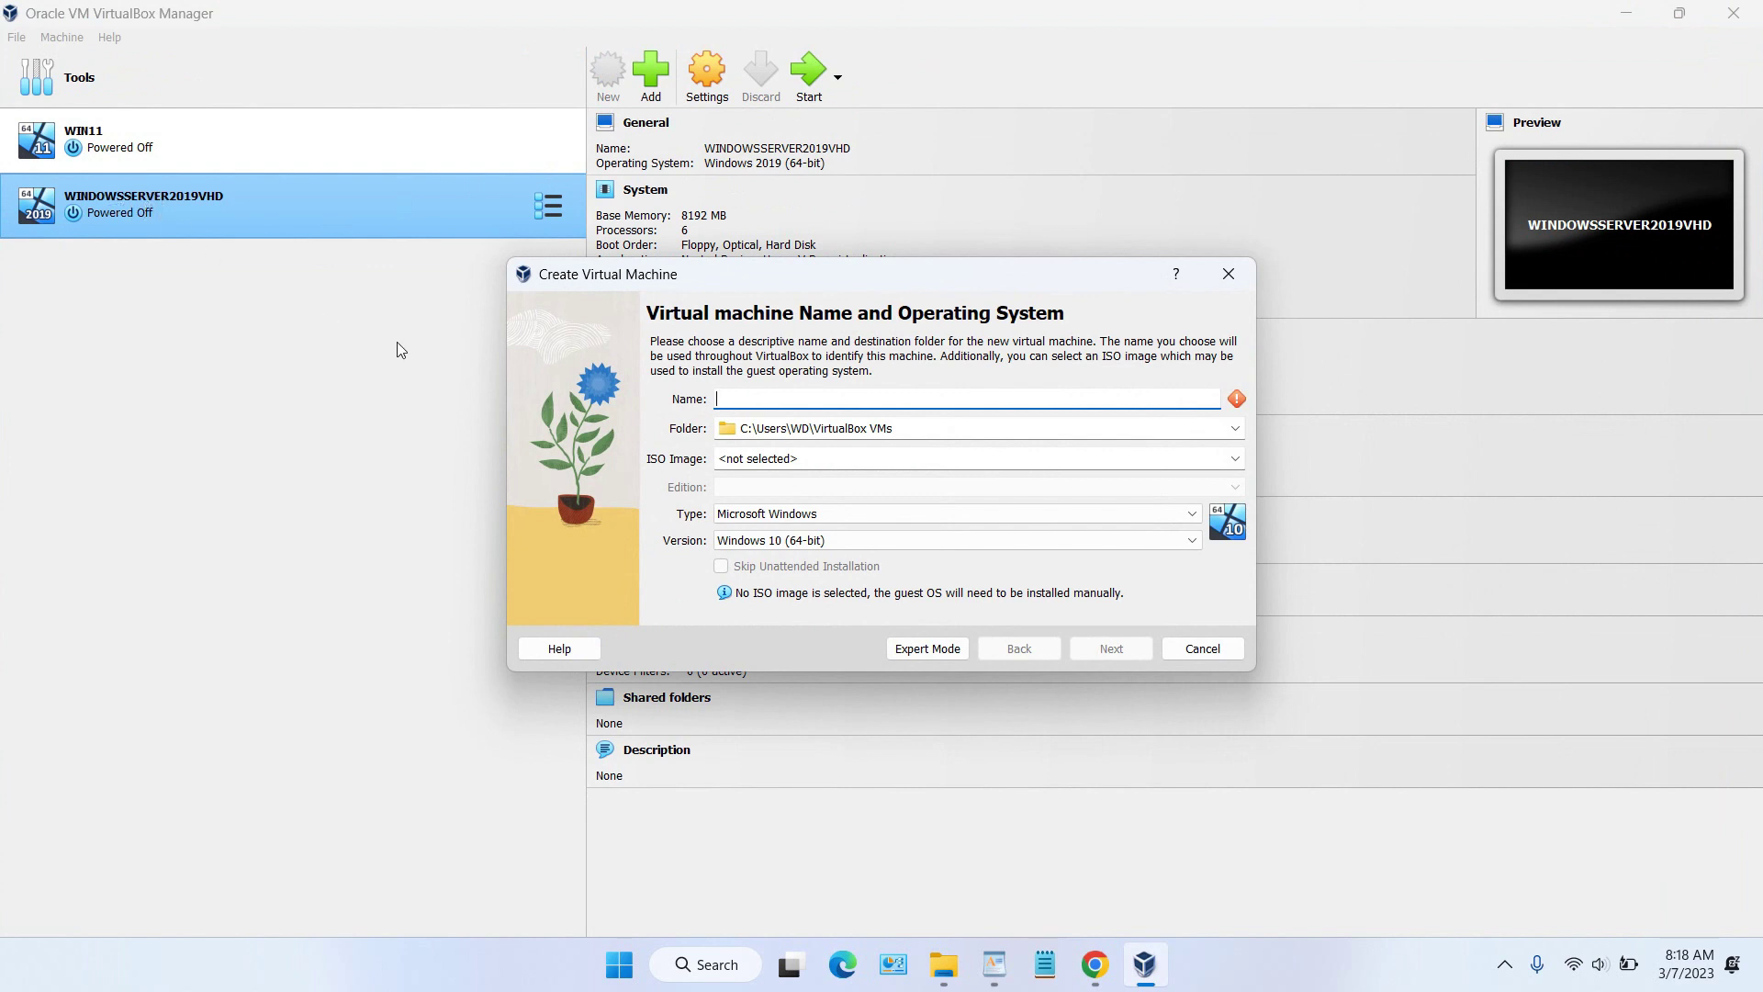
text(WINDOWSSERVER2)
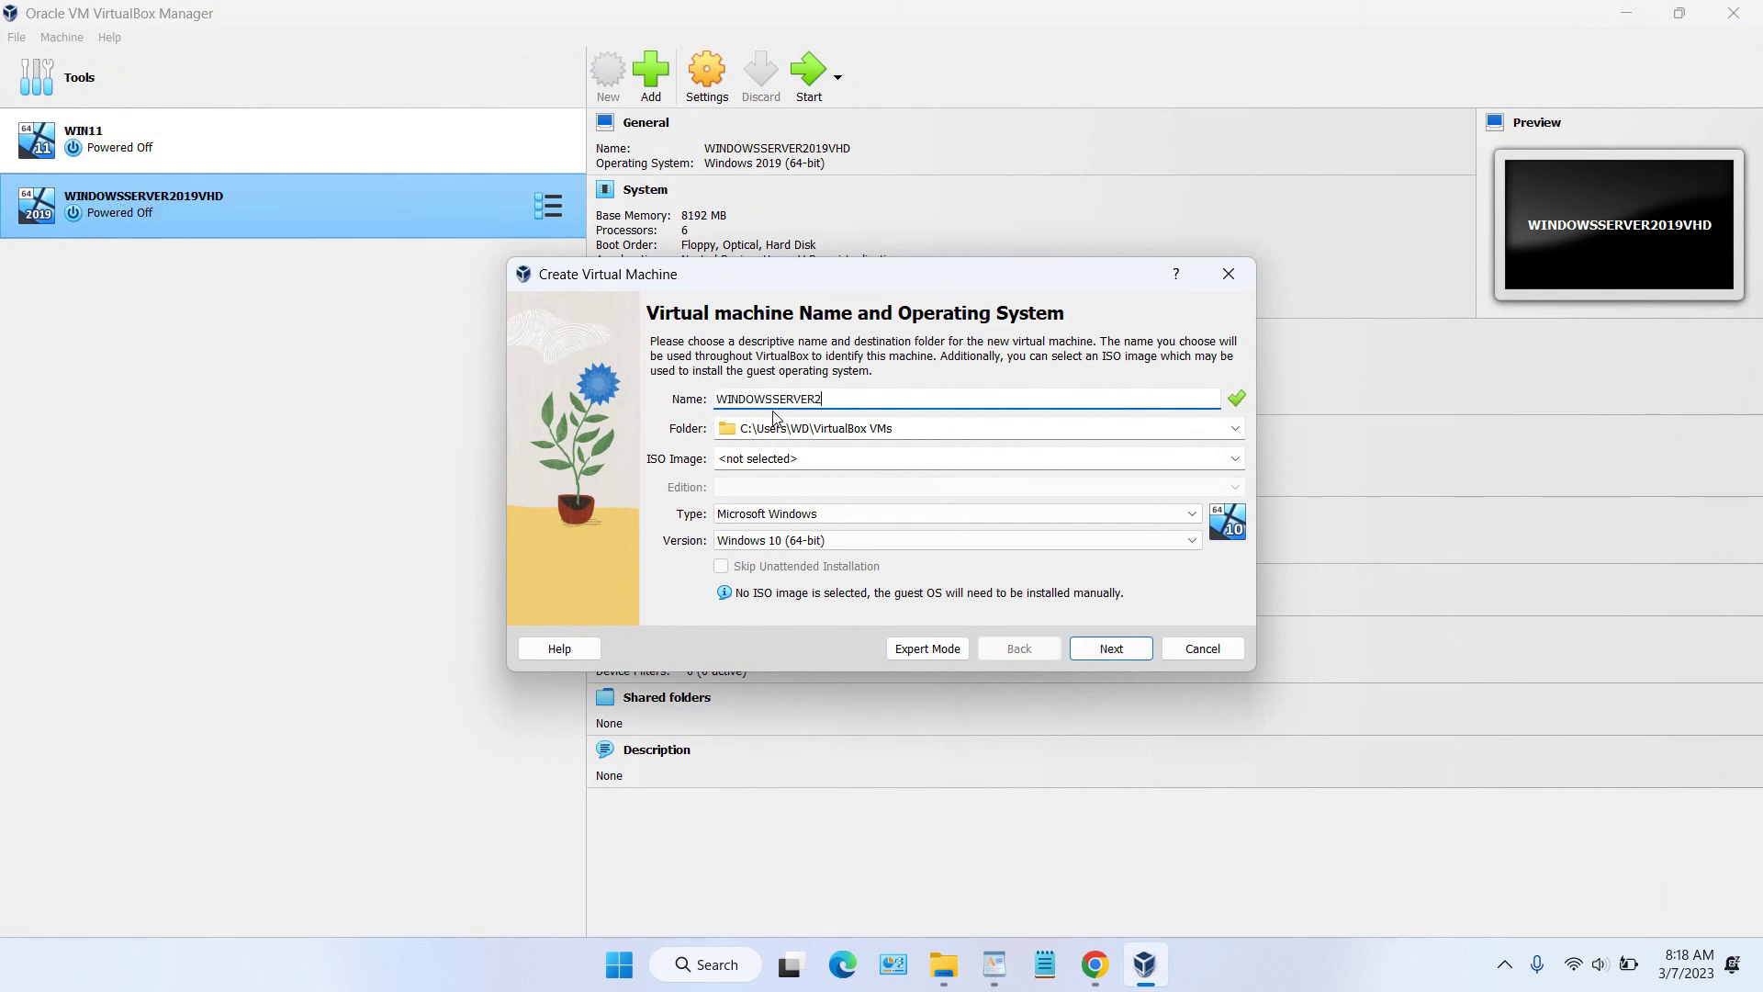
text(019ISO)
click(884, 538)
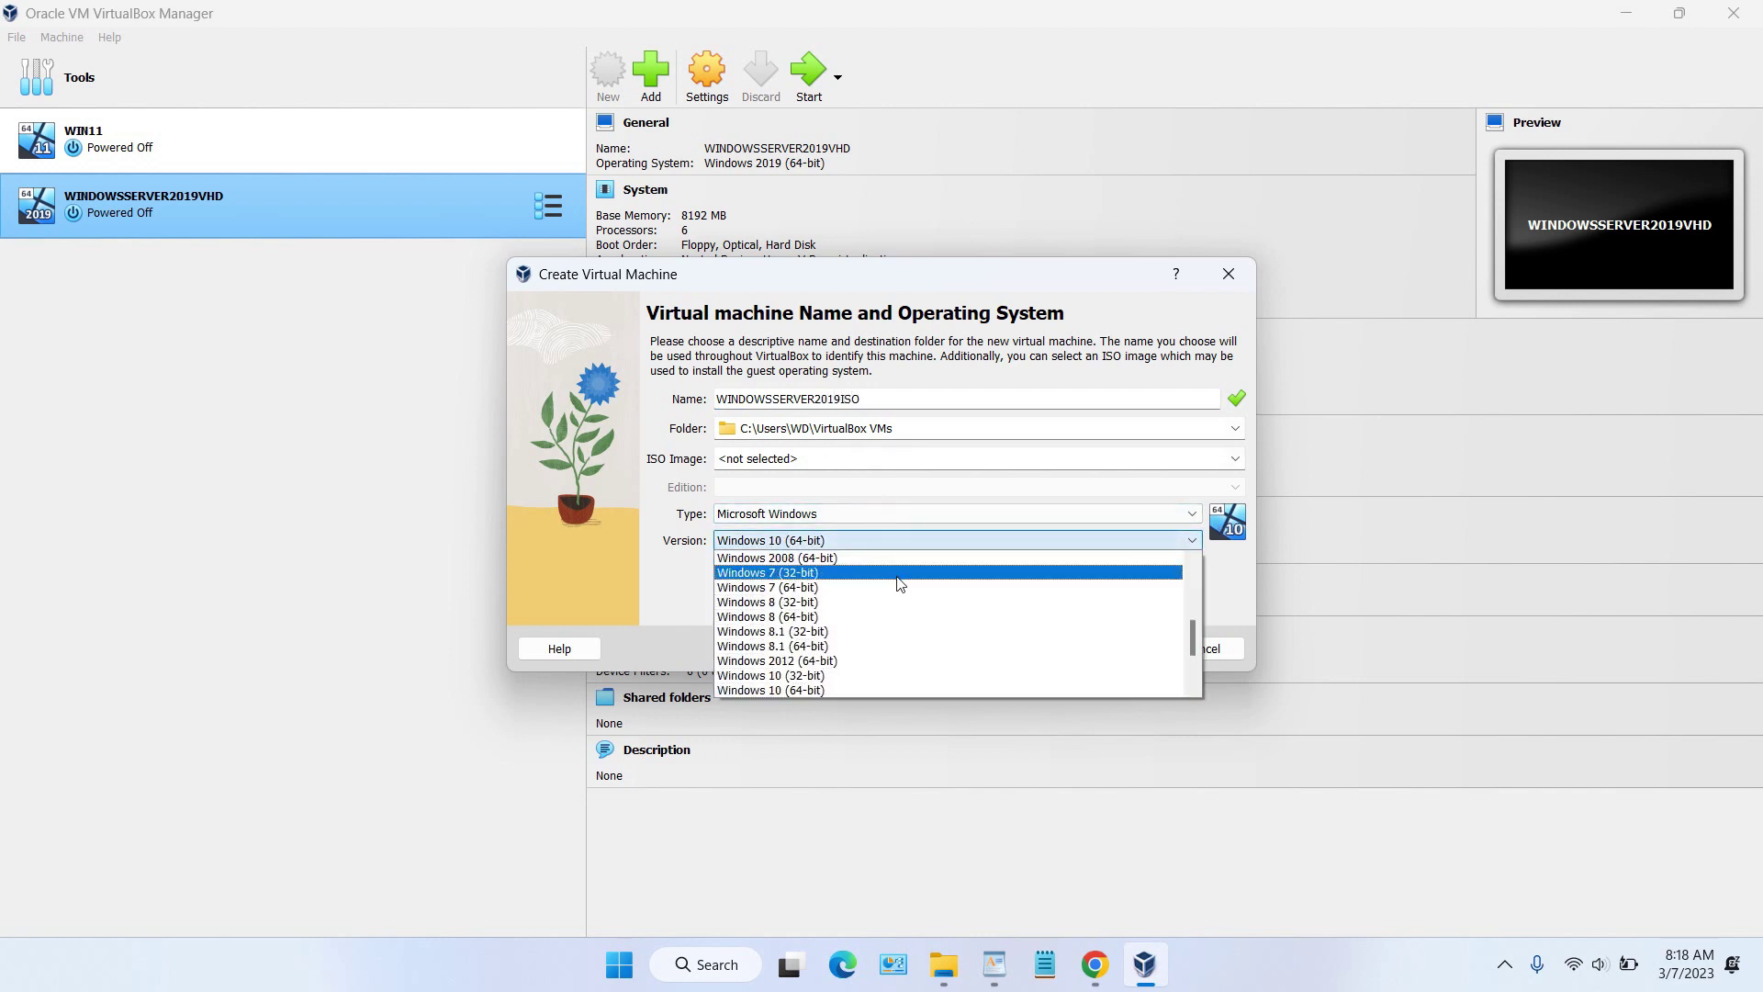
click(917, 631)
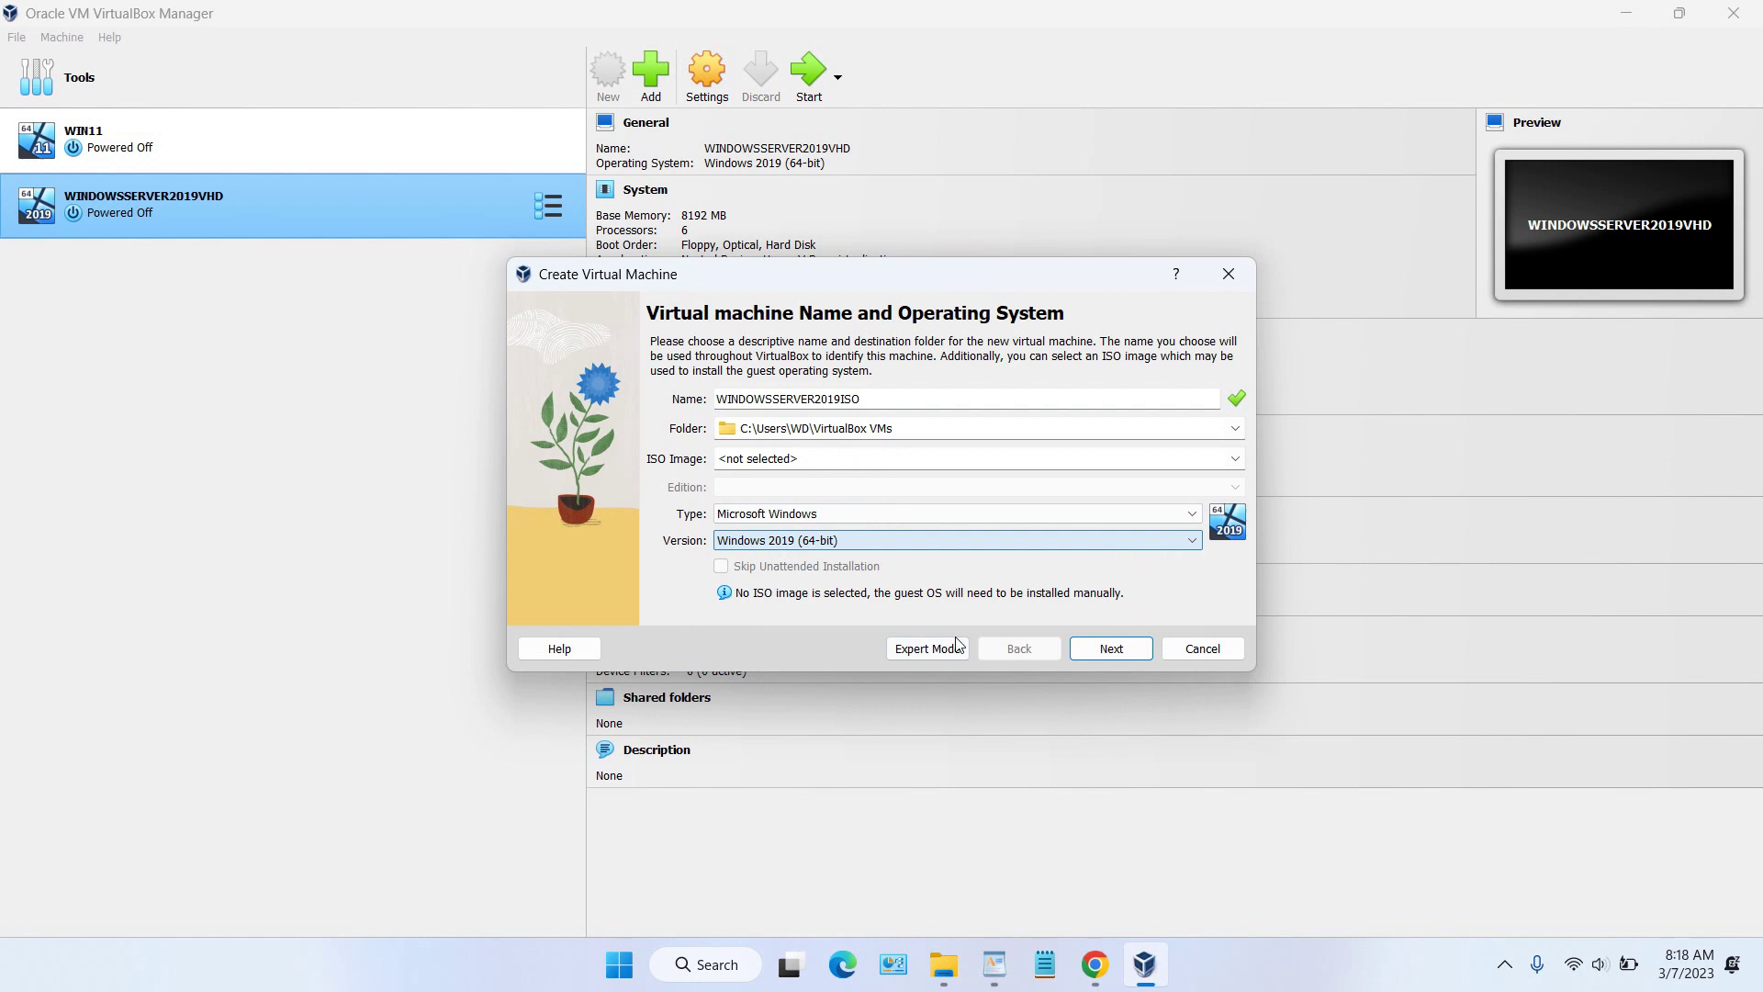
click(1112, 648)
Step: Give it 7024 MB memory, 6 processors and a 50 GB virtual disk, and finish creation
mouse_move(801, 390)
mouse_down()
mouse_move(882, 386)
mouse_move(916, 405)
mouse_up()
click(722, 437)
drag(722, 437, 937, 438)
click(1111, 648)
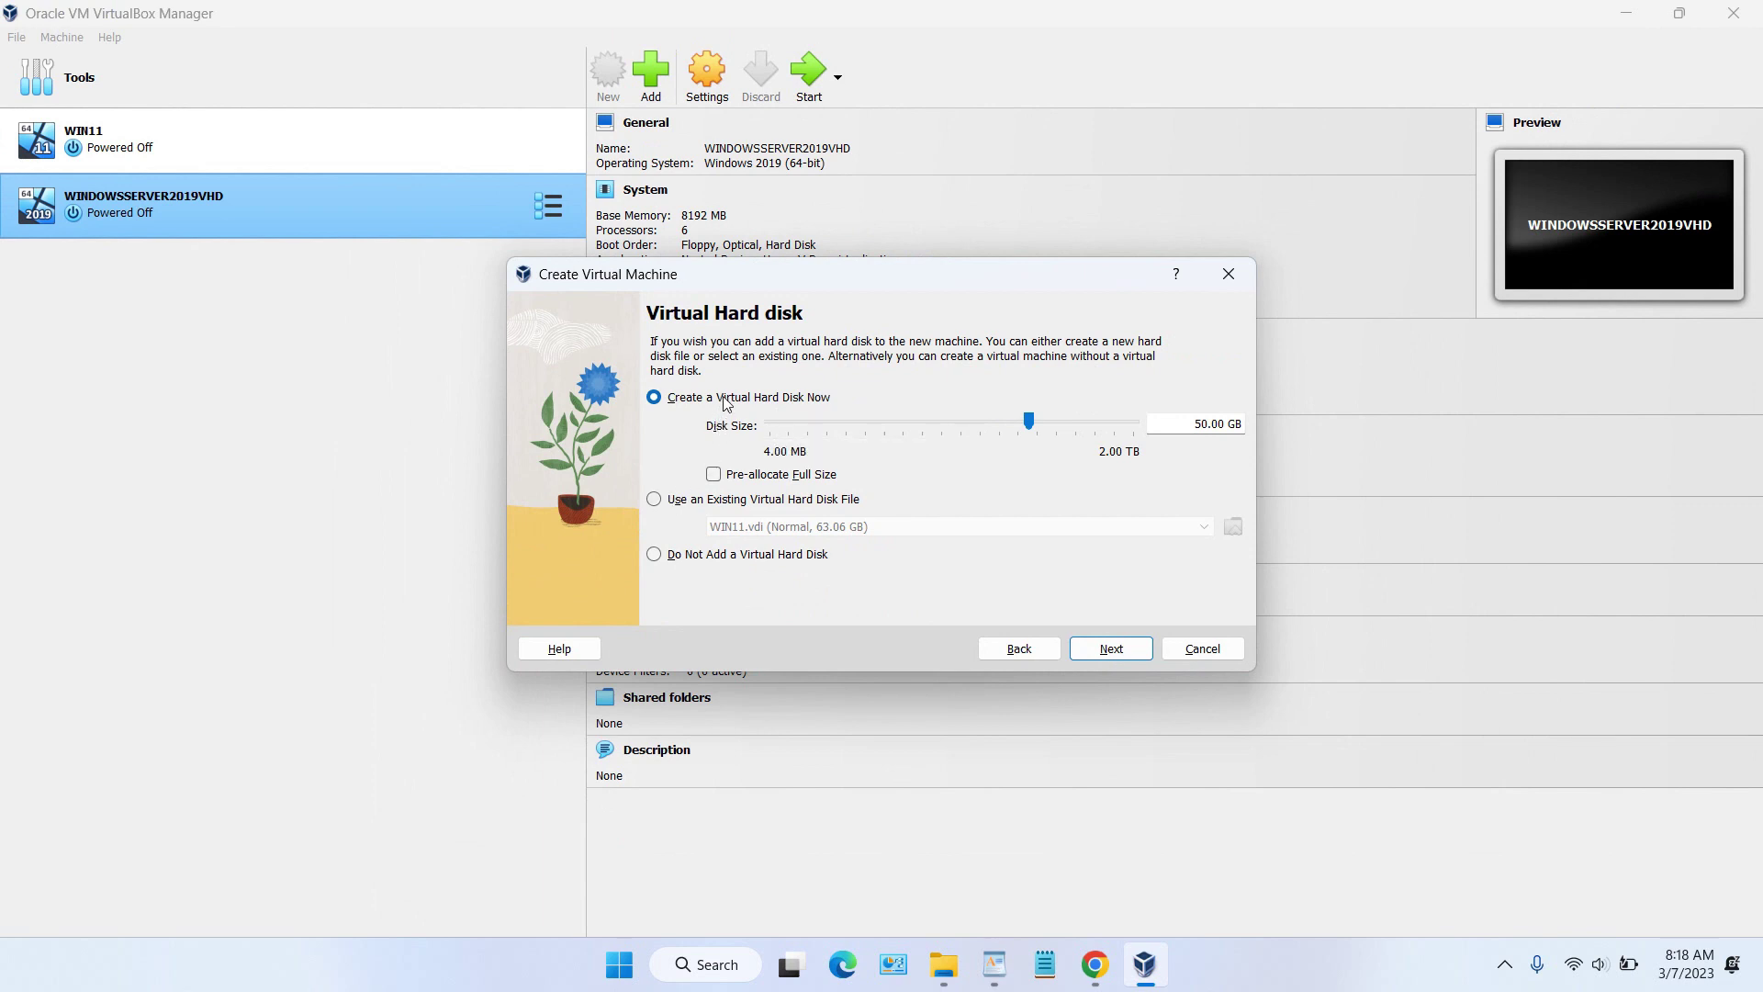
click(1109, 650)
click(1116, 649)
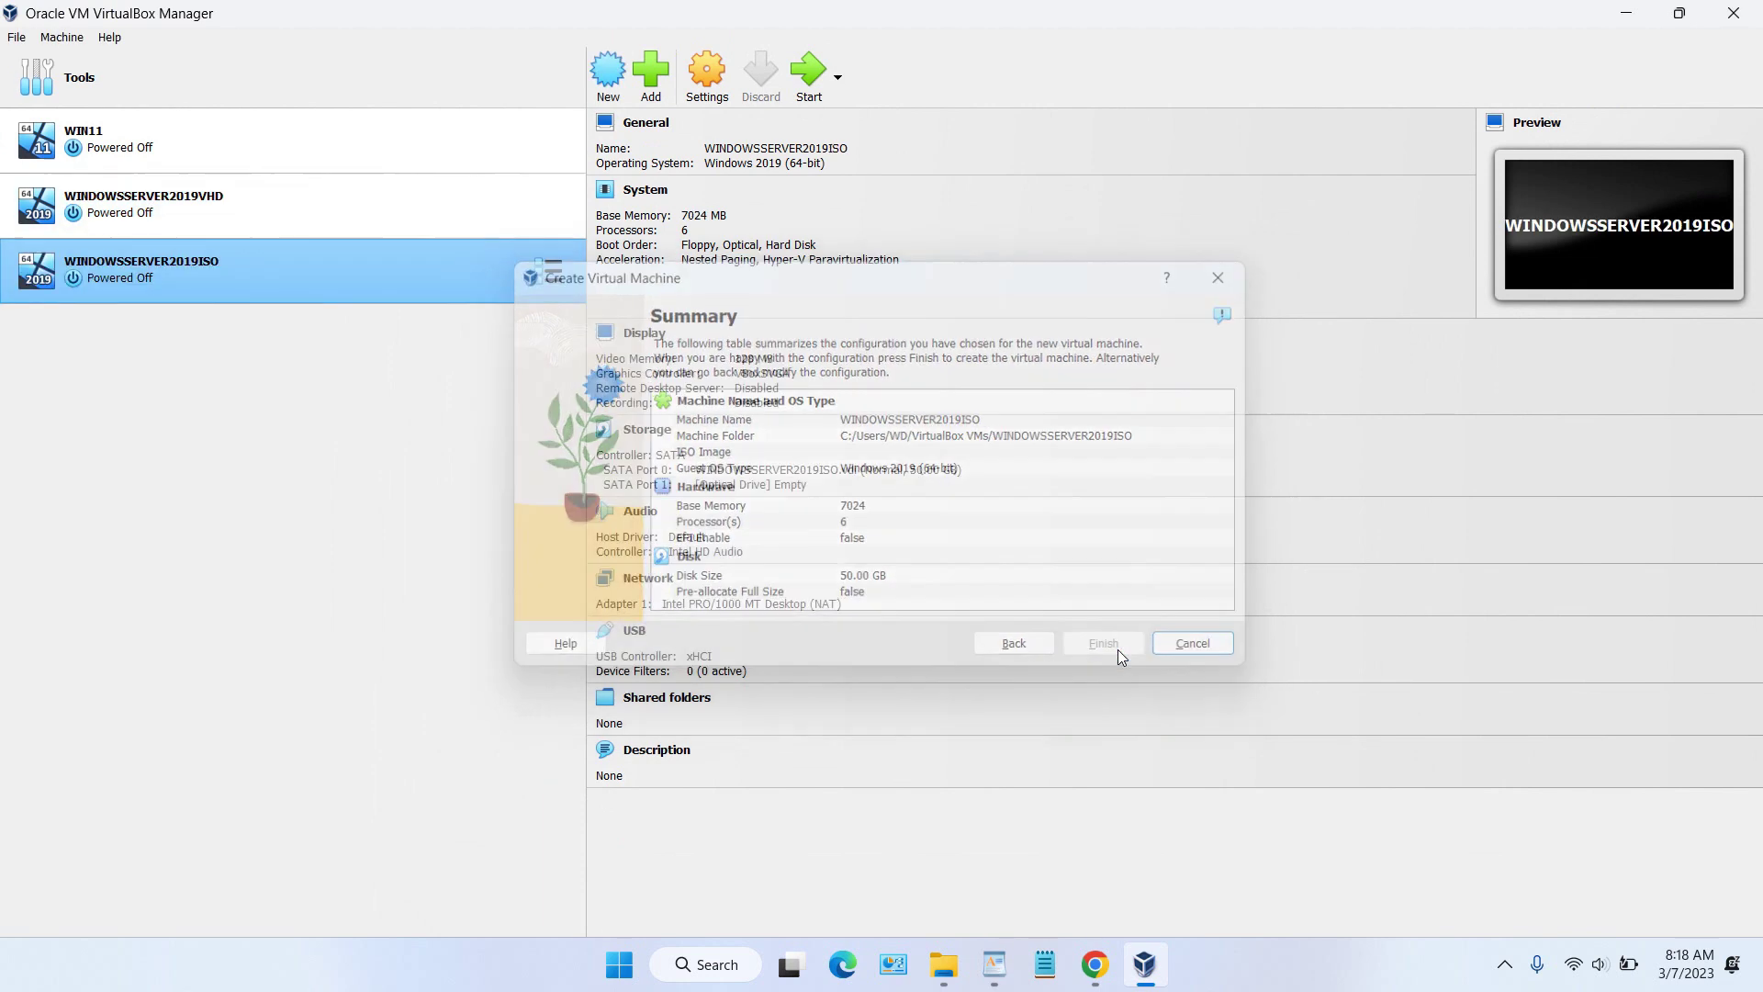
click(721, 106)
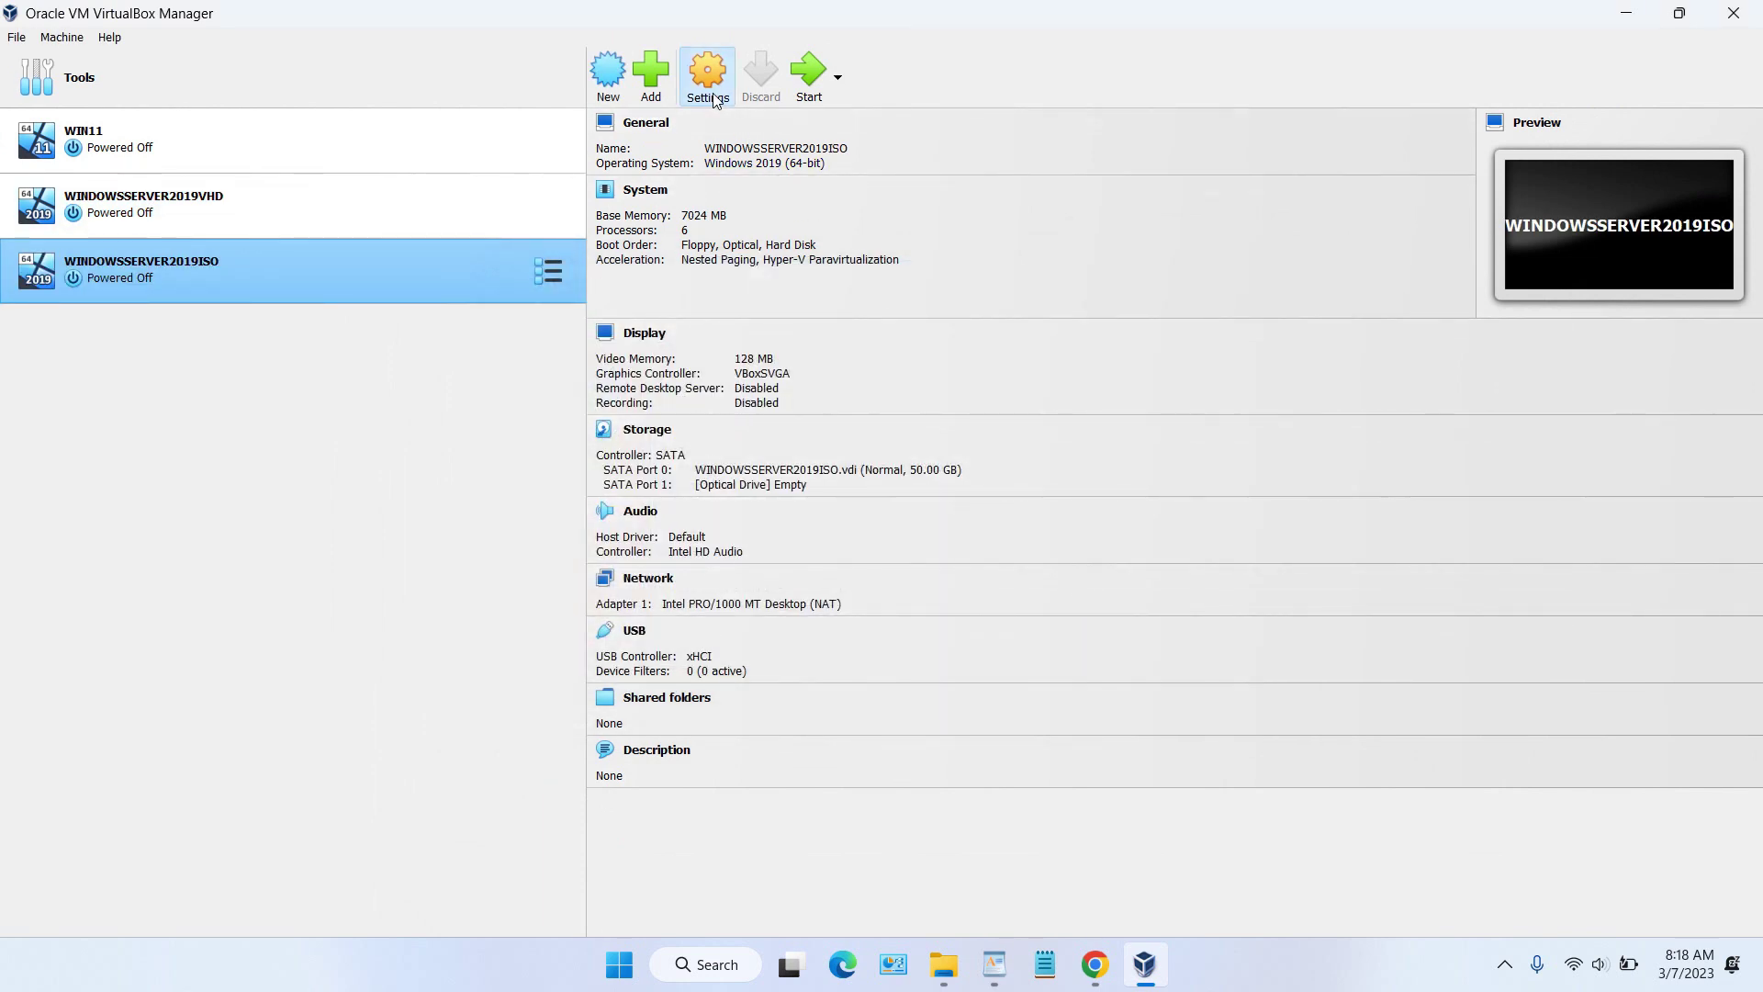
Step: In Storage settings, select the empty optical drive and choose to load a disk file
click(639, 371)
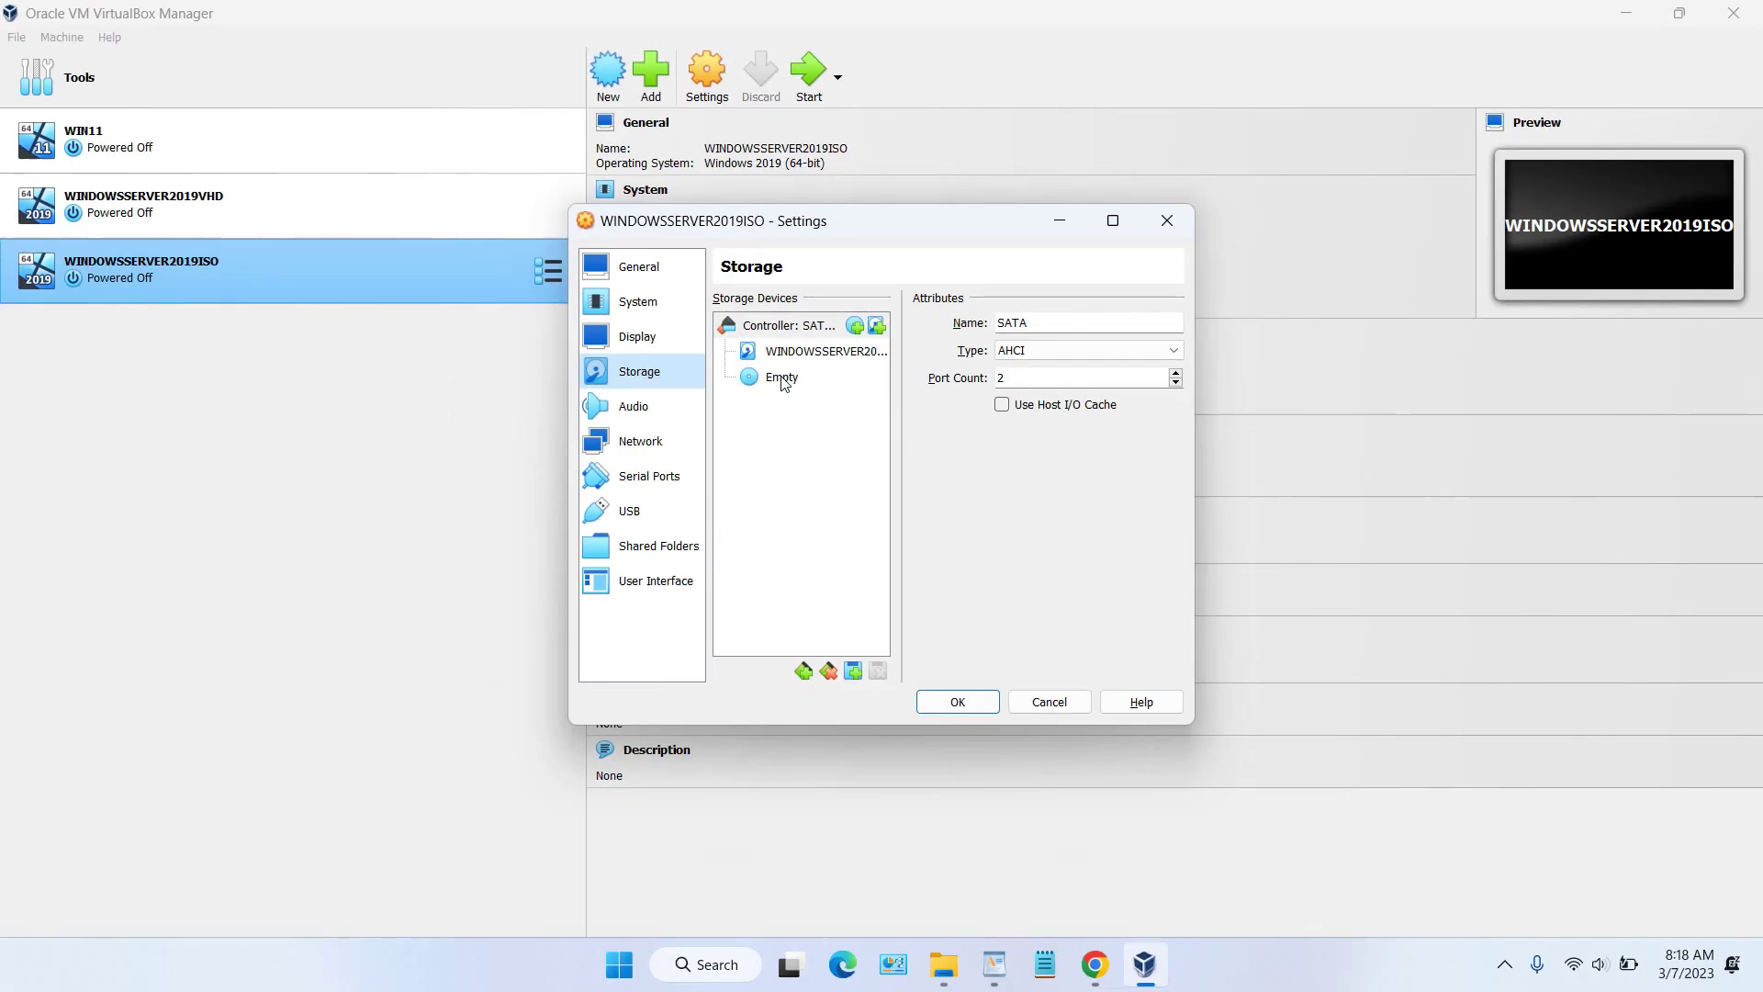
click(783, 380)
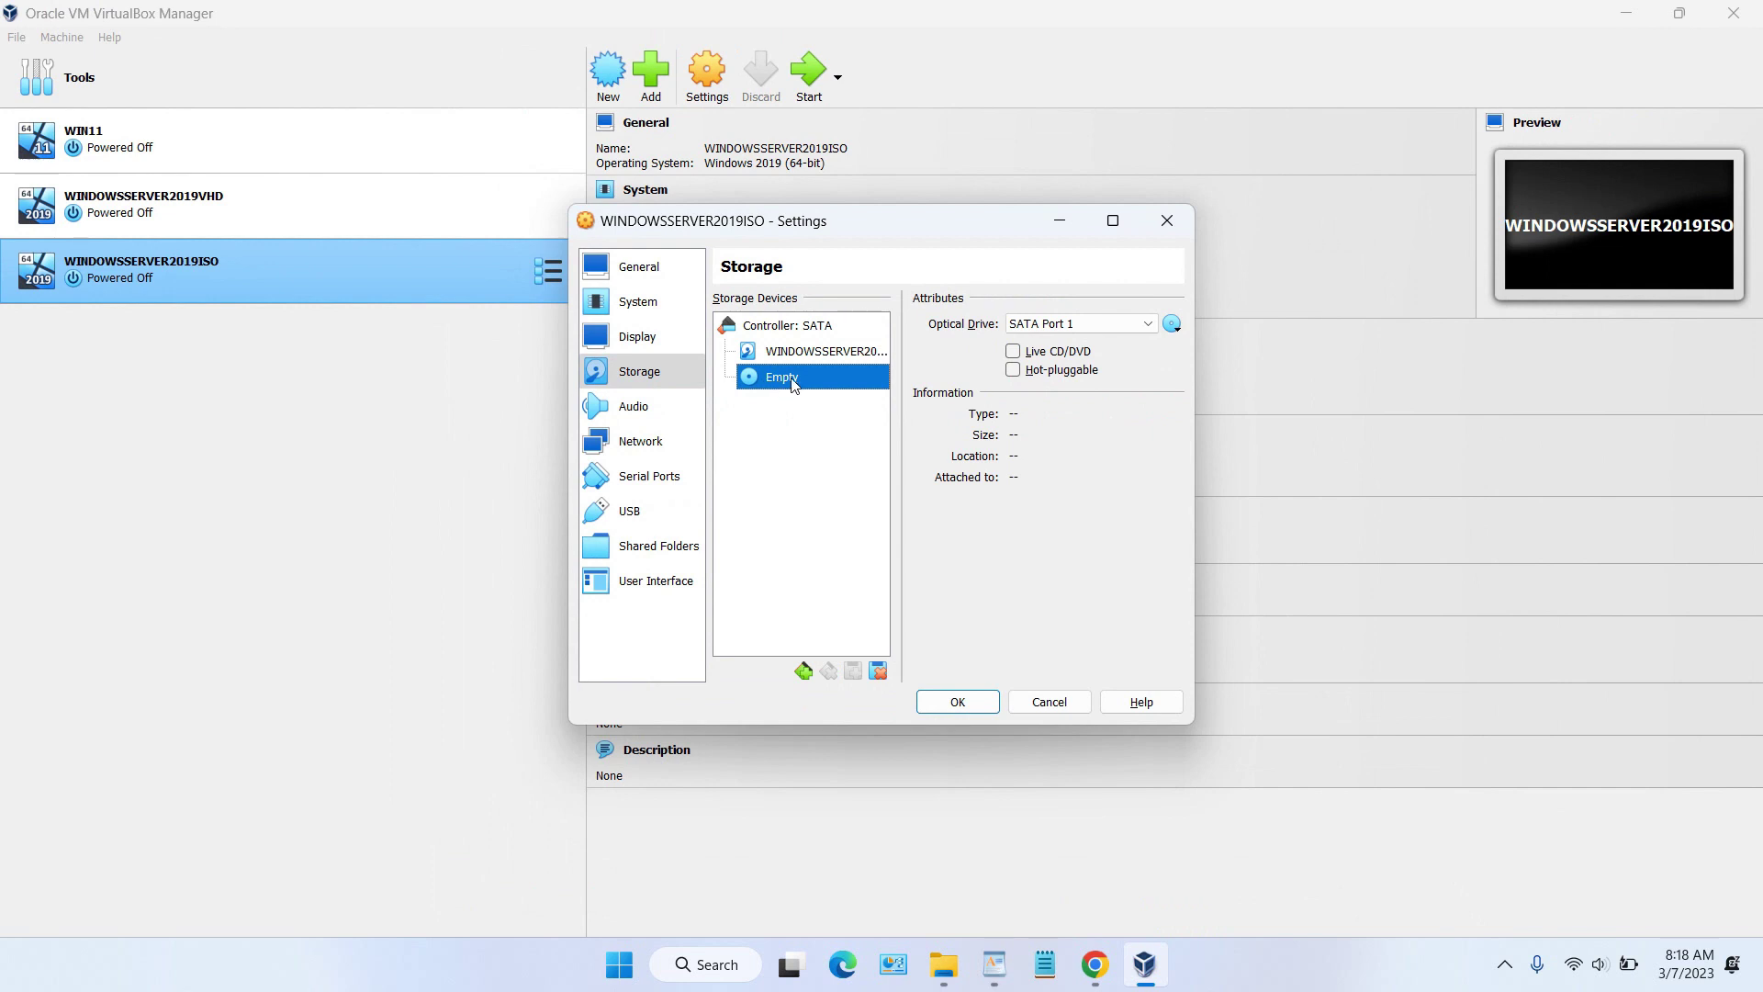
click(1175, 326)
click(1194, 373)
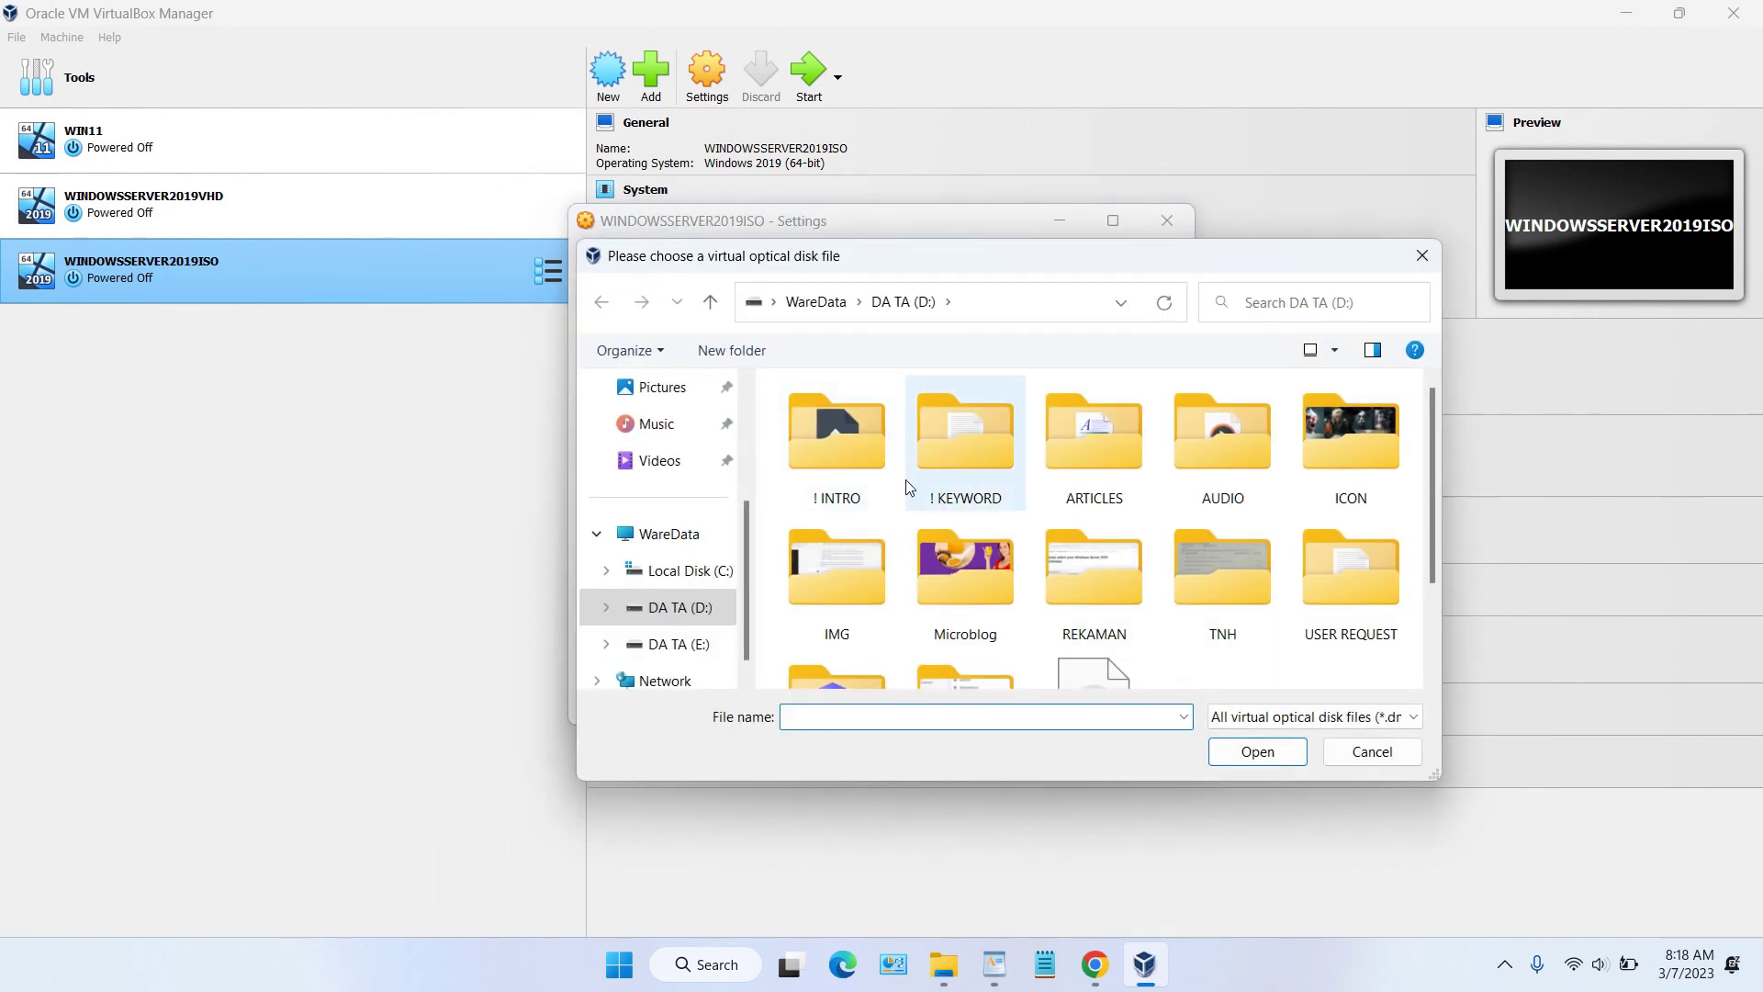
Step: Attach WINDOWS SERVER 2019.iso from its folder, save the settings, and close VirtualBox Manager
scroll(1094, 594, down, 1)
double_click(807, 599)
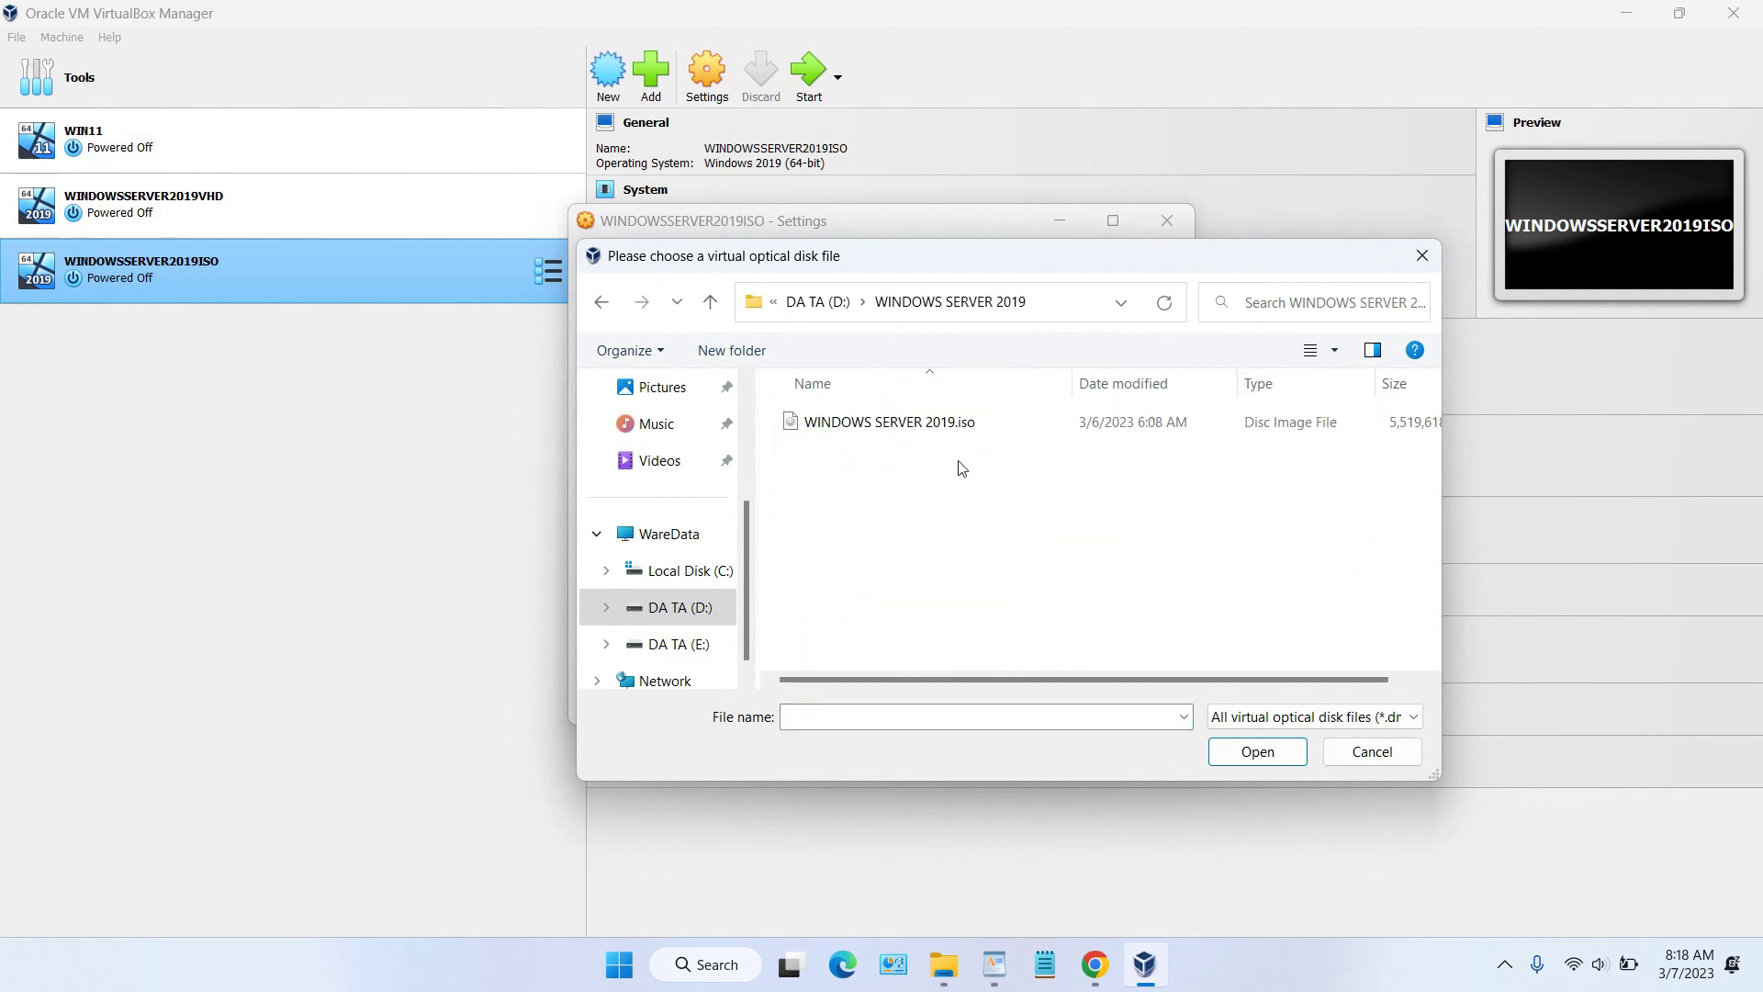
click(959, 423)
click(1232, 758)
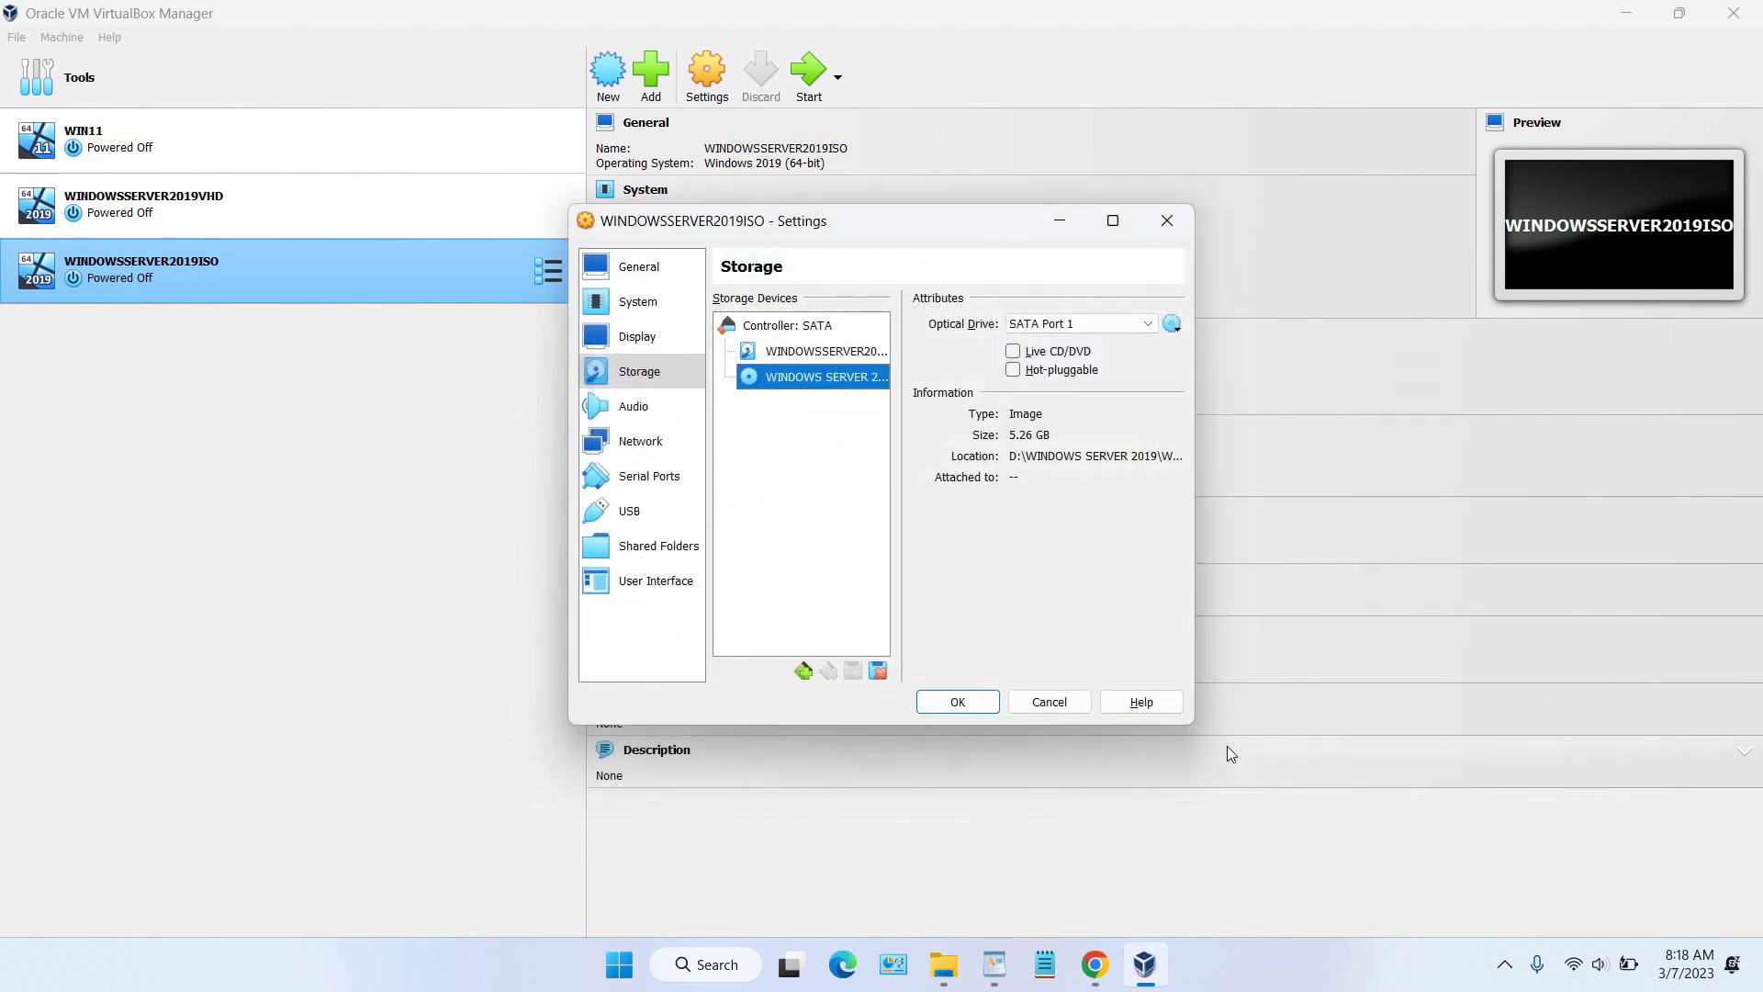
click(948, 703)
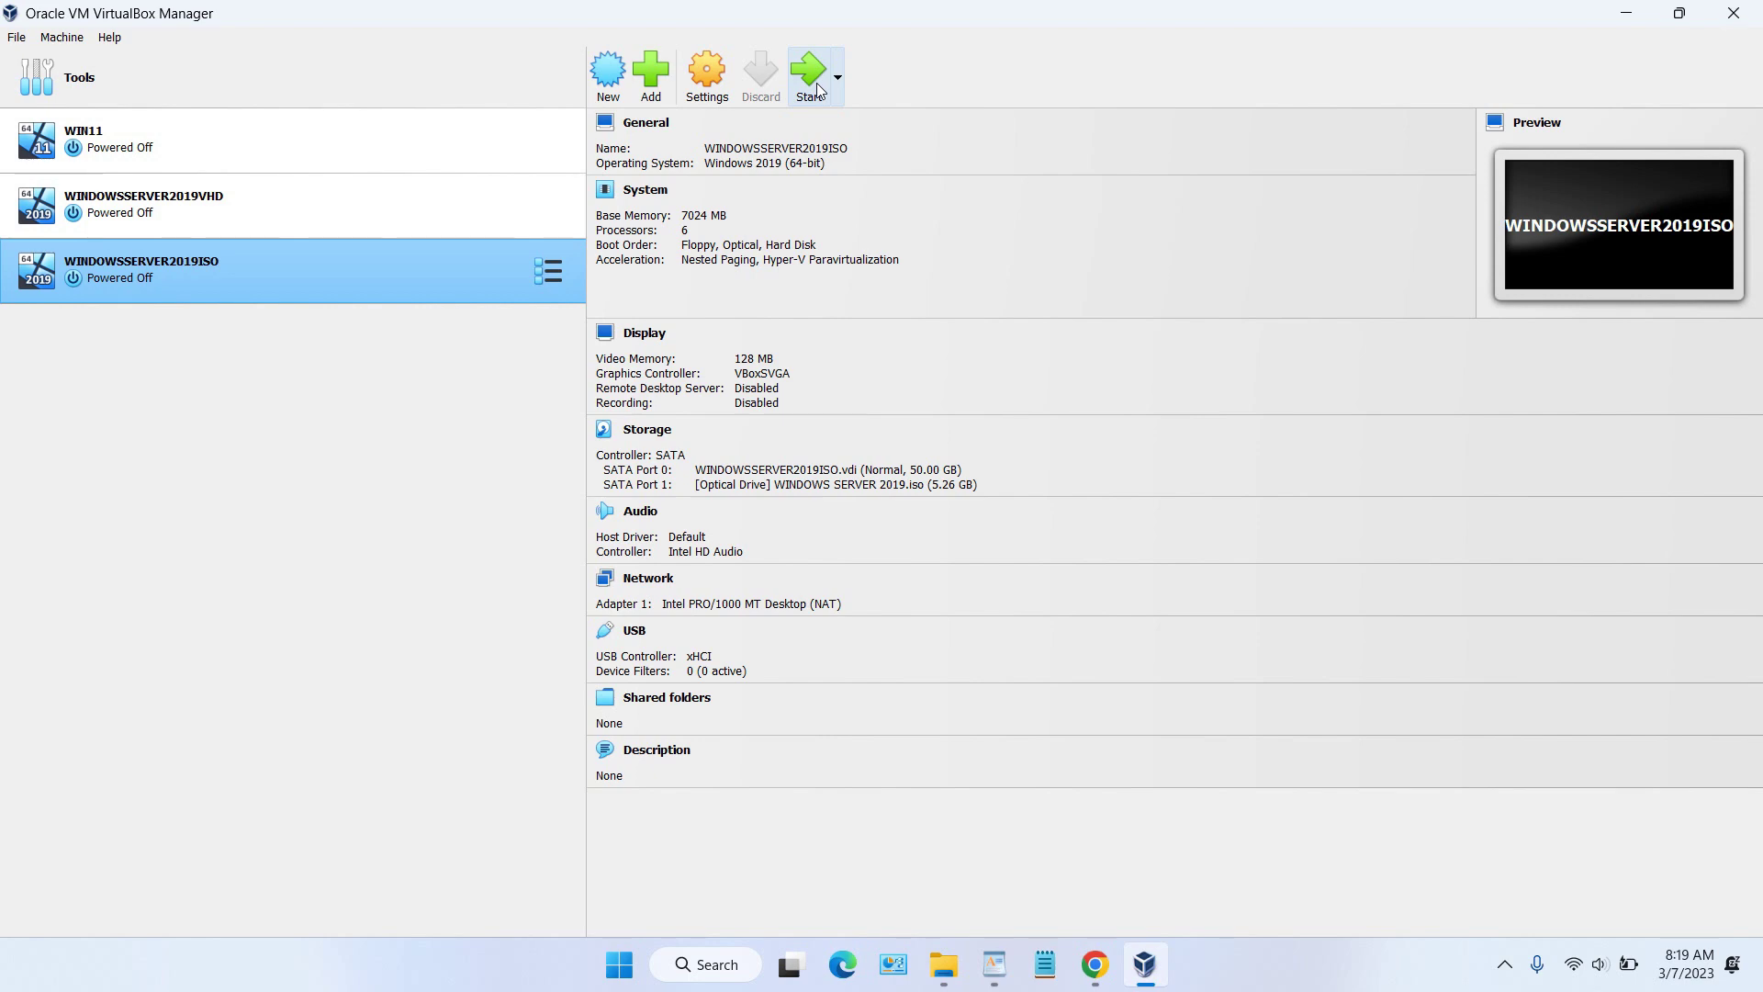
click(1734, 13)
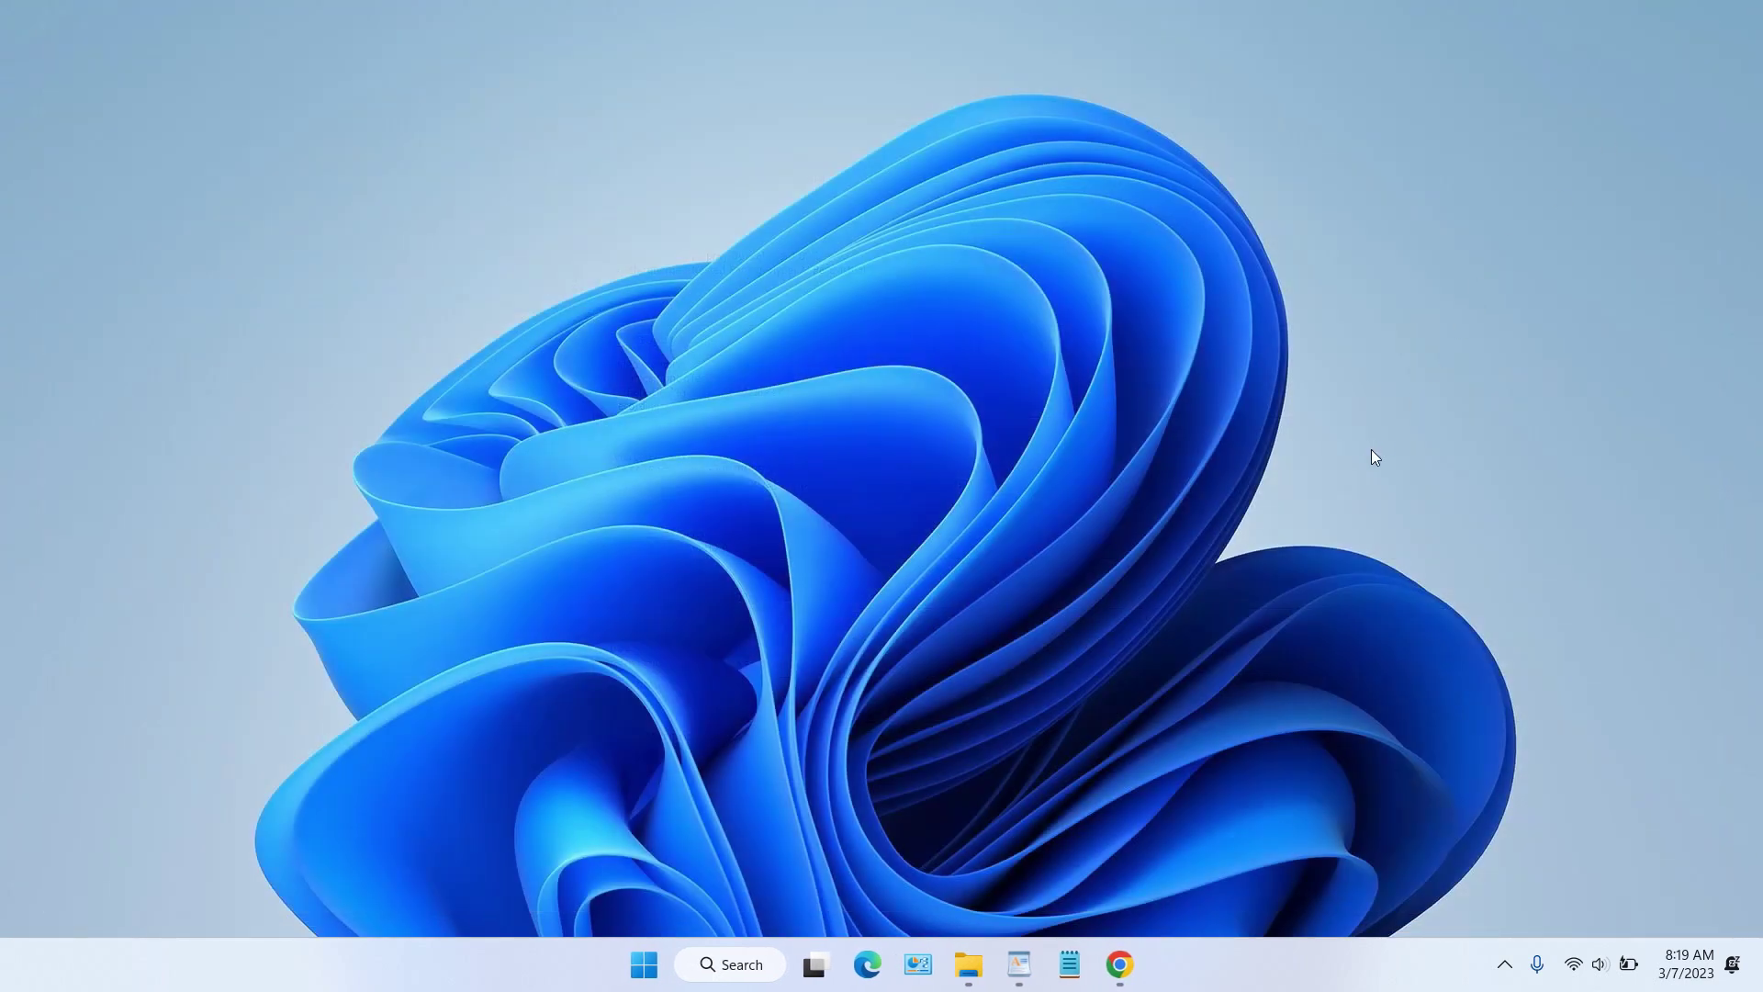